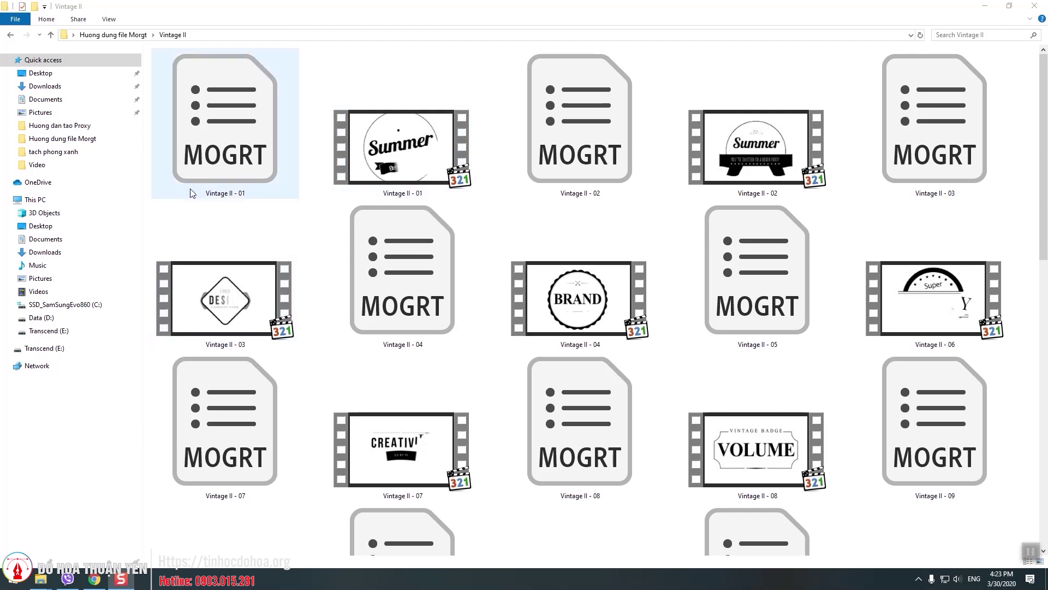
- Preview the Vintage II - 01 and Vintage II - 02 badge videos, then bring up the Facebook browser window
click(419, 143)
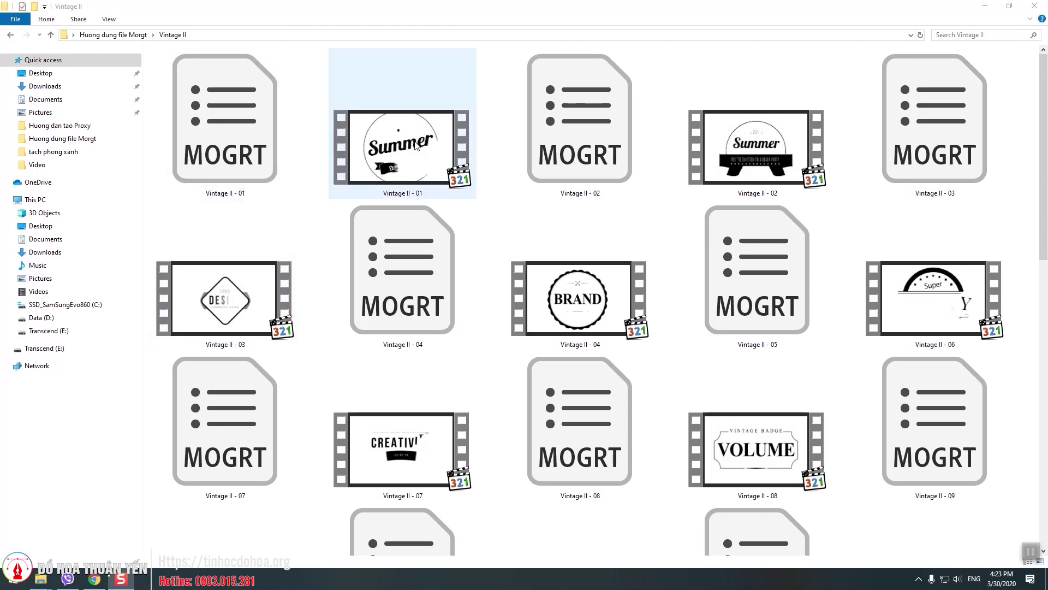
double_click(419, 143)
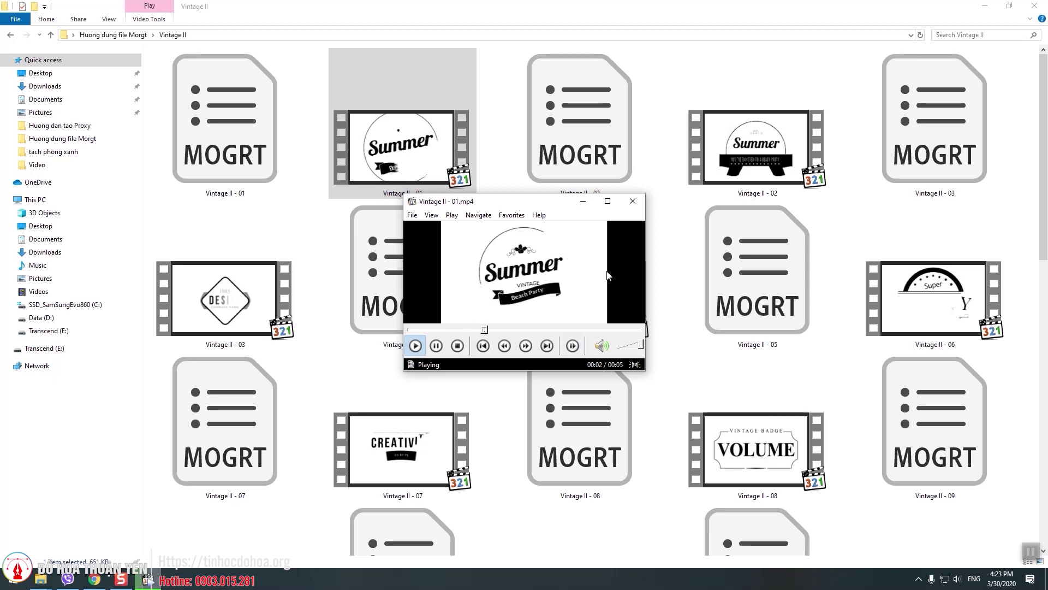
click(632, 201)
key(Right)
key(Right)
key(Return)
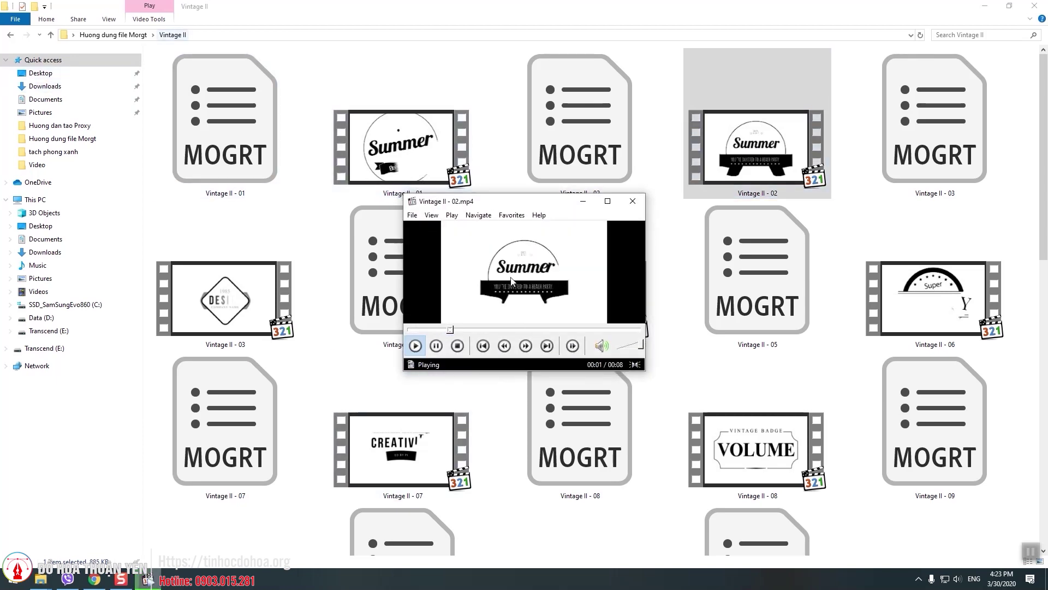
key(alt+F4)
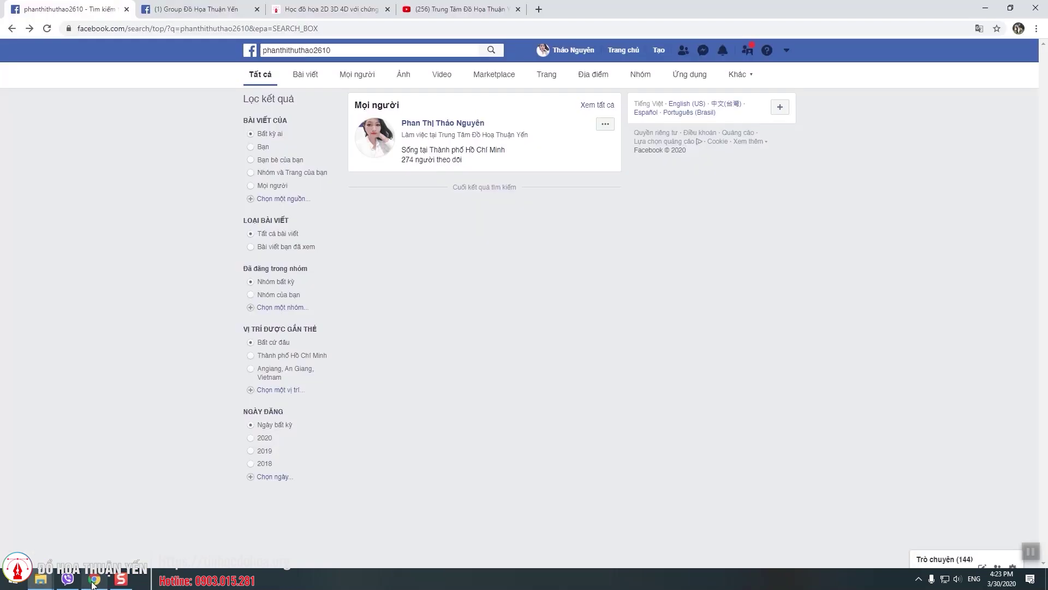
click(93, 583)
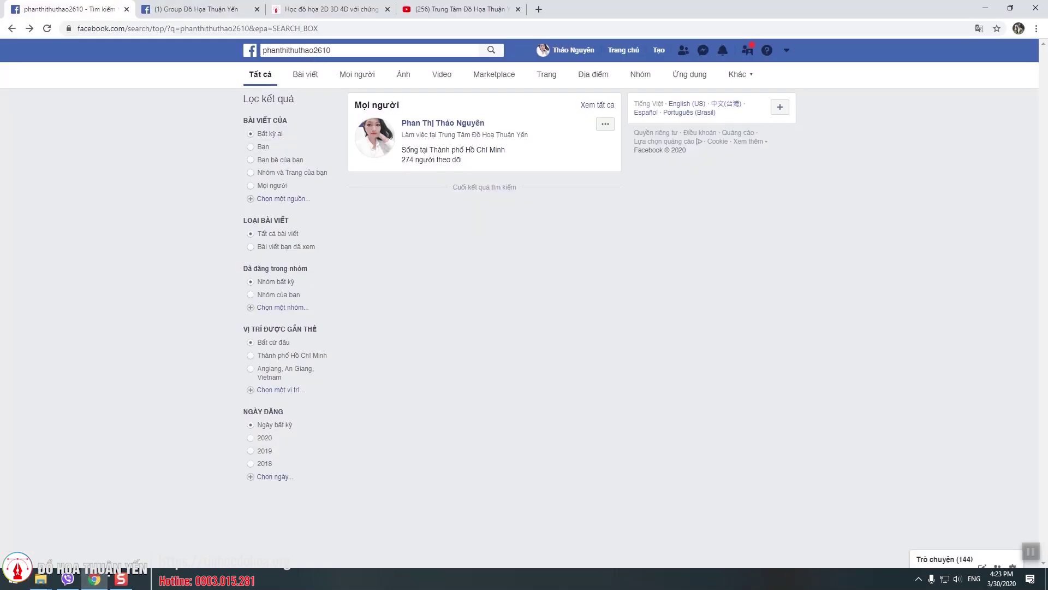
- Scroll through the Đồ Họa Thuận Yến group feed on Facebook, then minimize the browser
click(210, 7)
scroll(486, 415, down, 5)
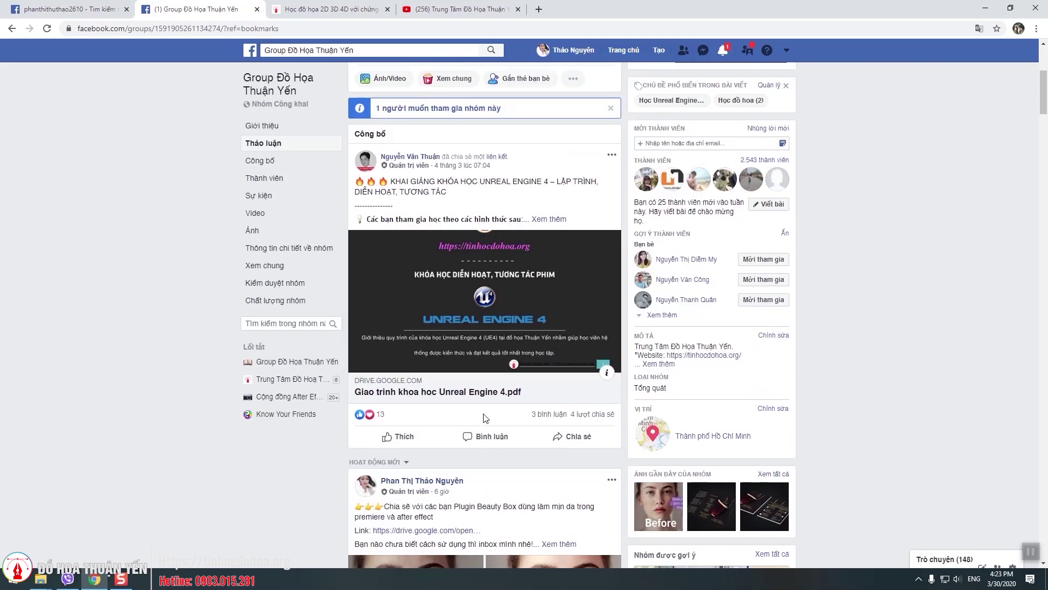
scroll(483, 410, down, 6)
scroll(483, 411, down, 5)
scroll(484, 411, down, 8)
scroll(483, 412, down, 5)
scroll(483, 415, down, 2)
scroll(483, 415, down, 2)
scroll(483, 415, down, 6)
scroll(484, 414, down, 5)
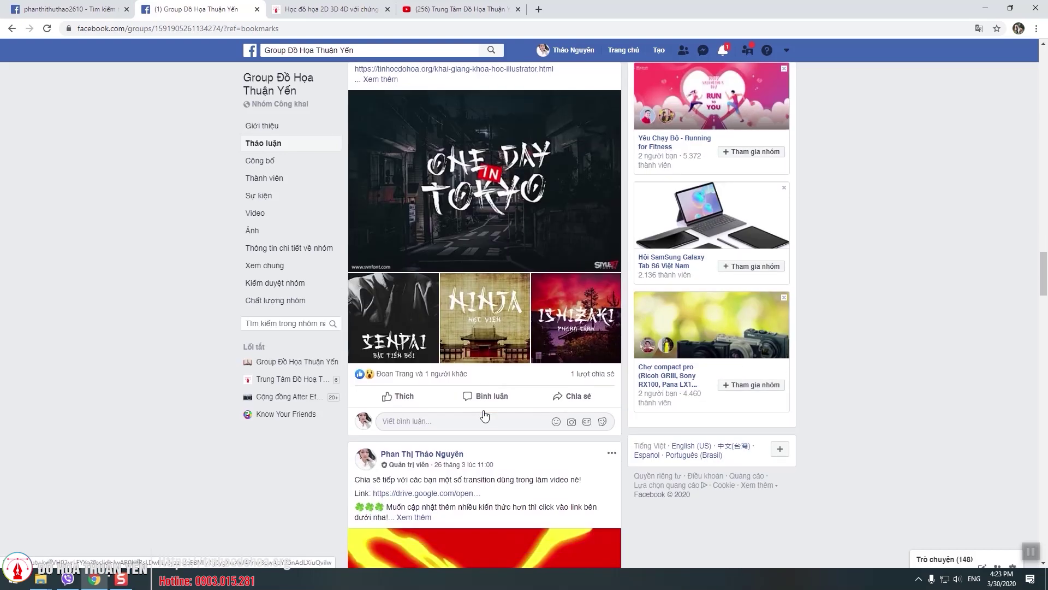
scroll(484, 414, down, 5)
scroll(484, 414, down, 5)
scroll(484, 414, down, 5)
scroll(484, 414, down, 4)
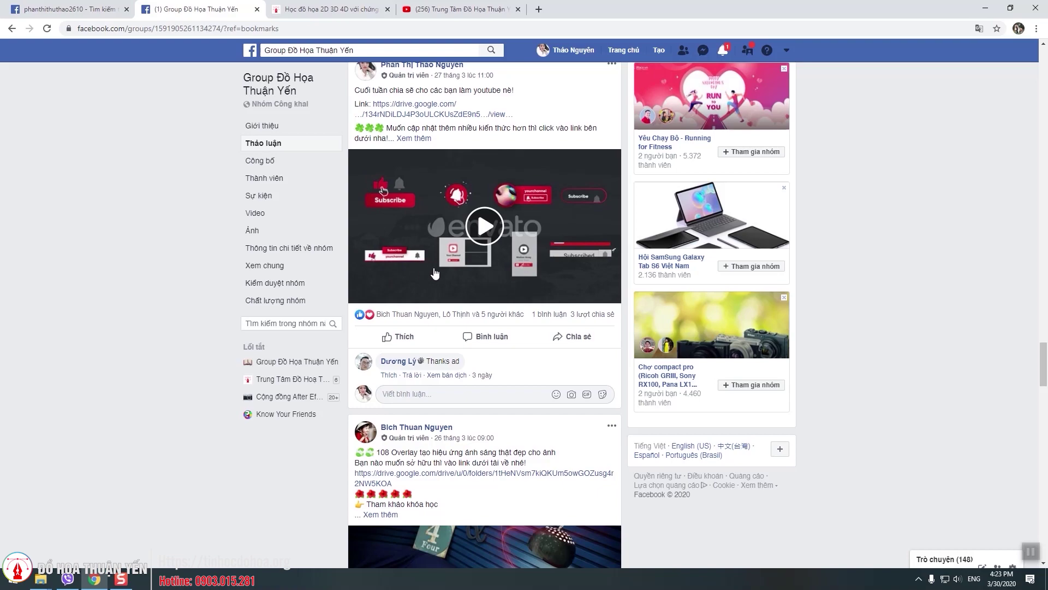
click(997, 12)
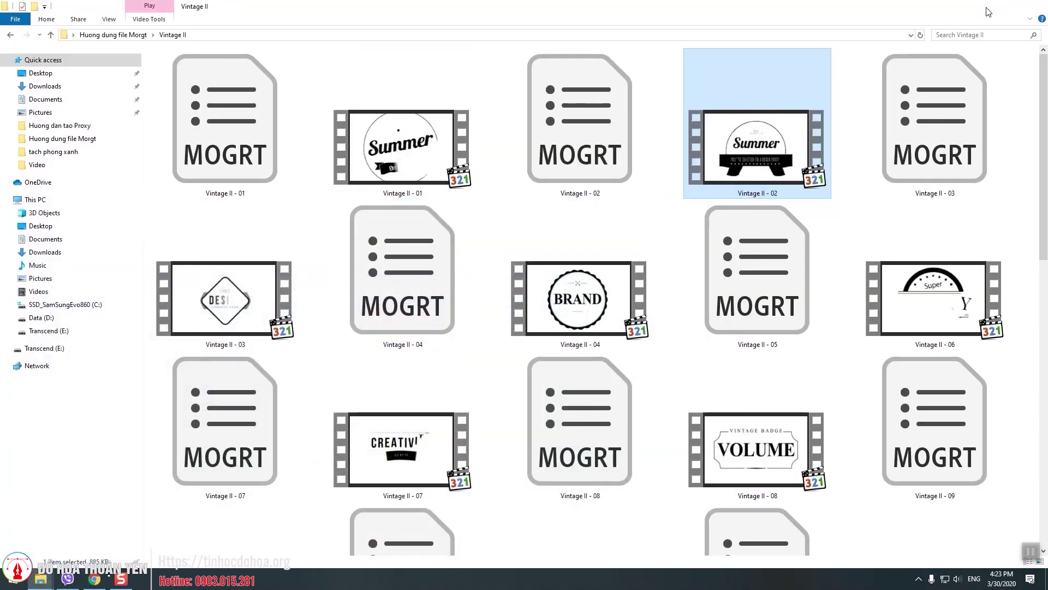
- Minimize Explorer and launch Adobe Premiere Pro 2020 from its desktop shortcut
click(989, 11)
right_click(440, 36)
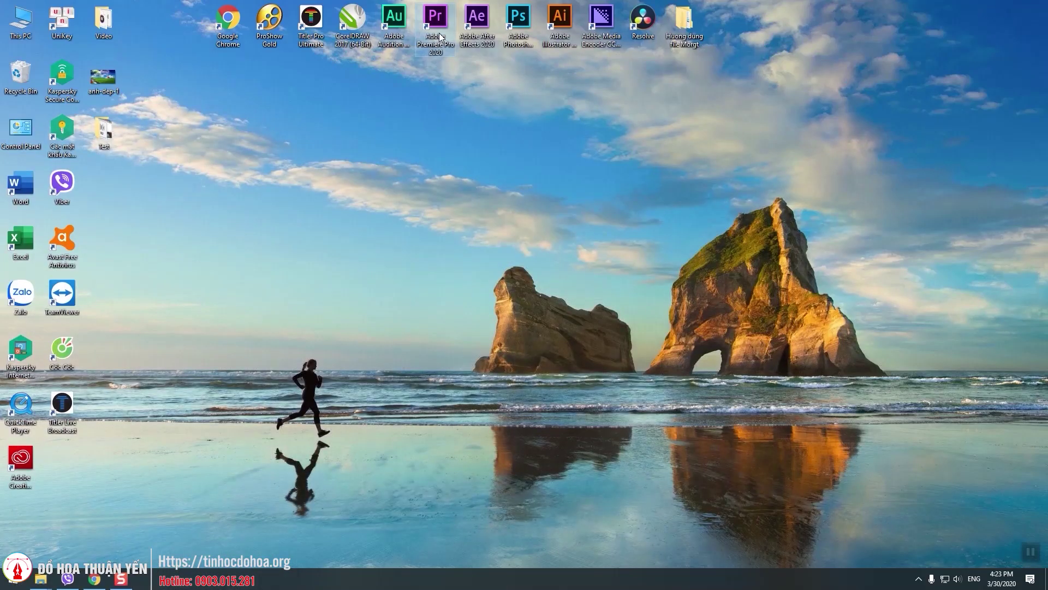
click(463, 43)
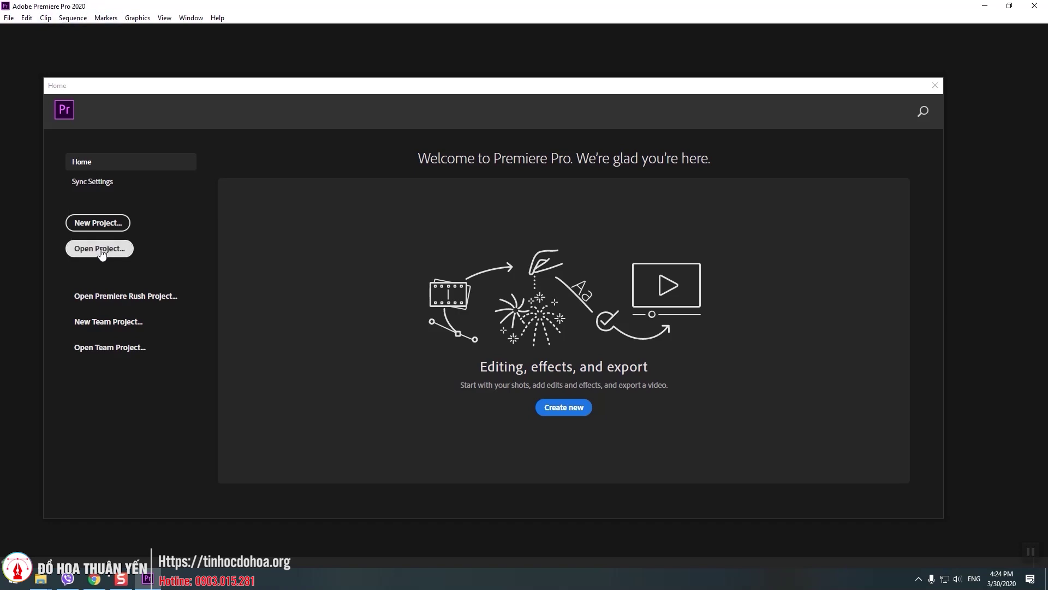
- Create a new project named 'file morght' in the Desktop folder Huong dung file Morgt
click(109, 224)
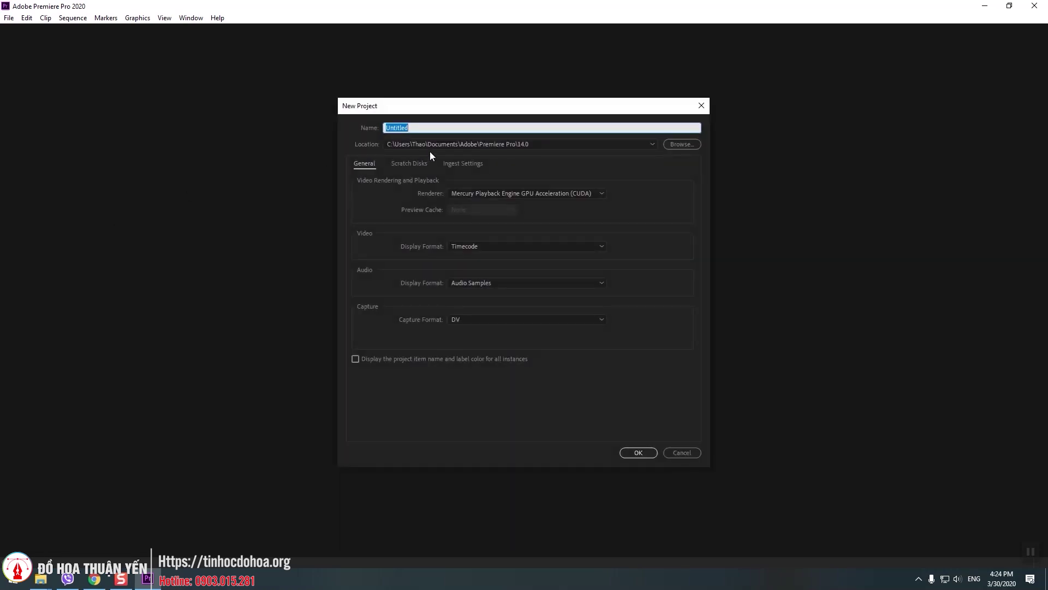
text(file mô)
text(ght)
click(682, 145)
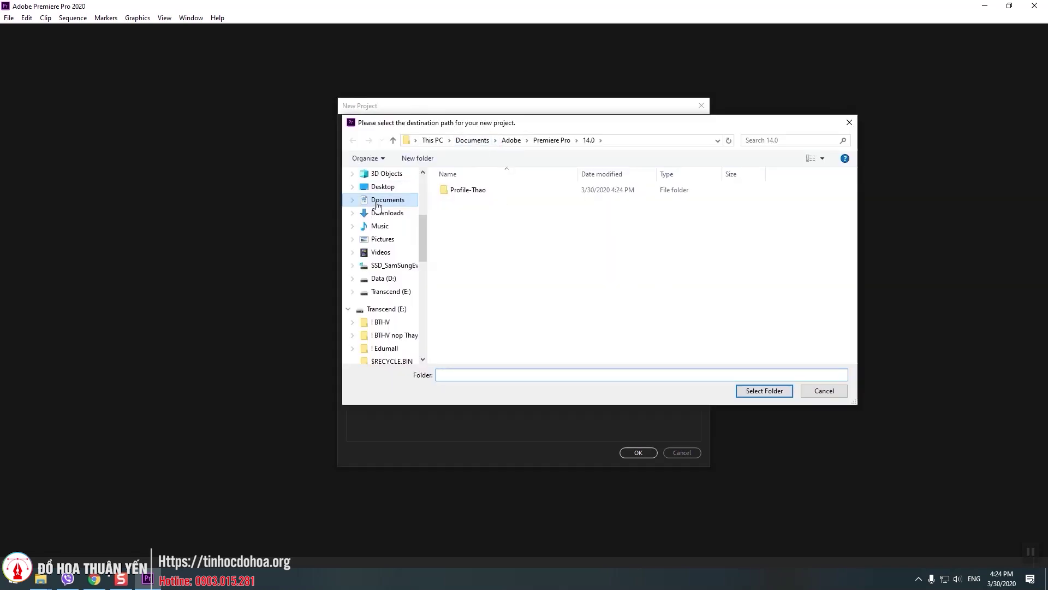
click(380, 187)
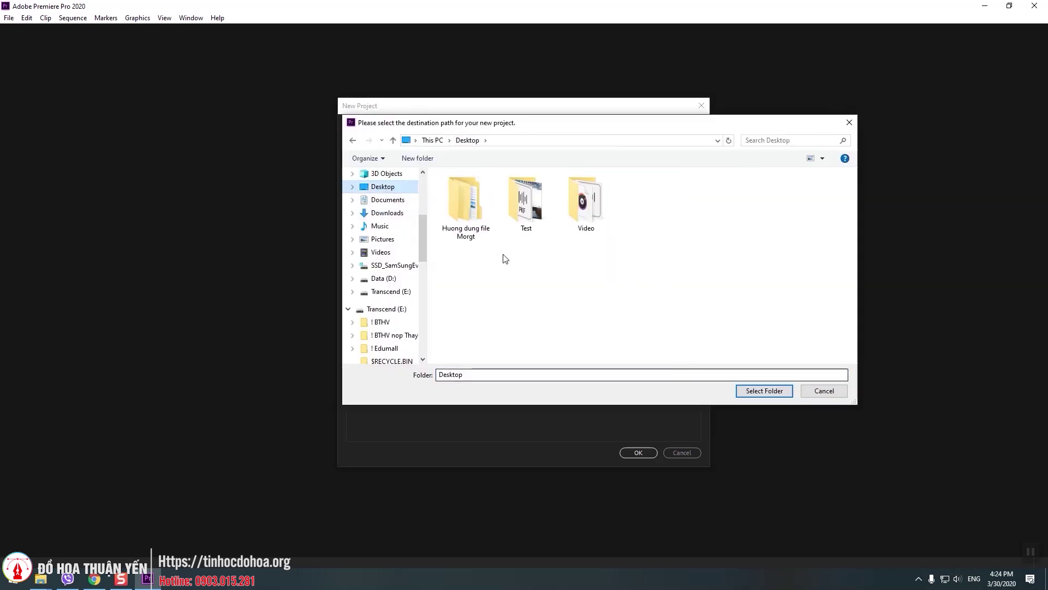
double_click(453, 194)
click(777, 391)
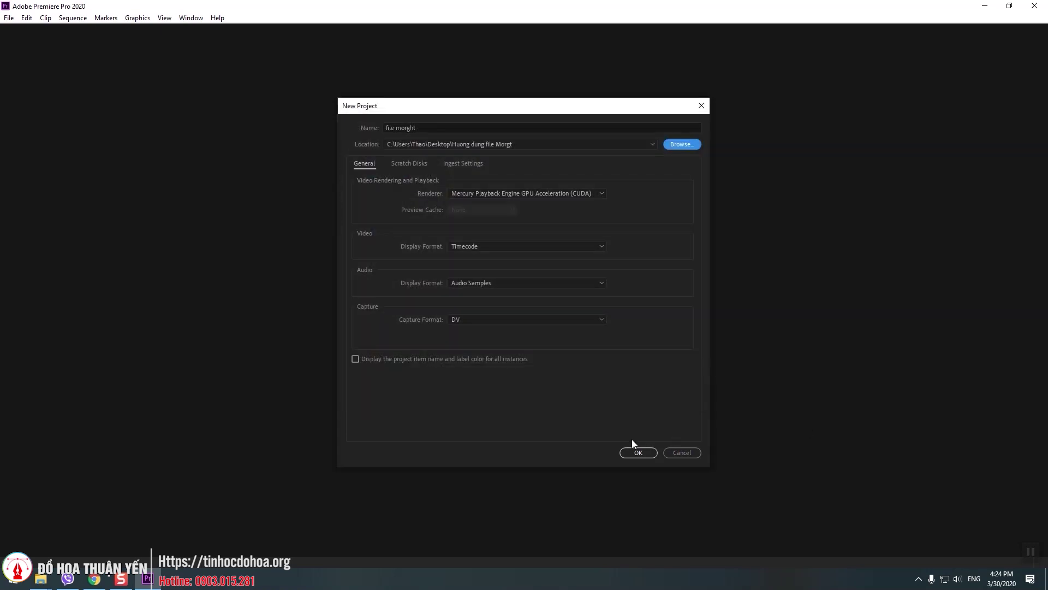
click(634, 452)
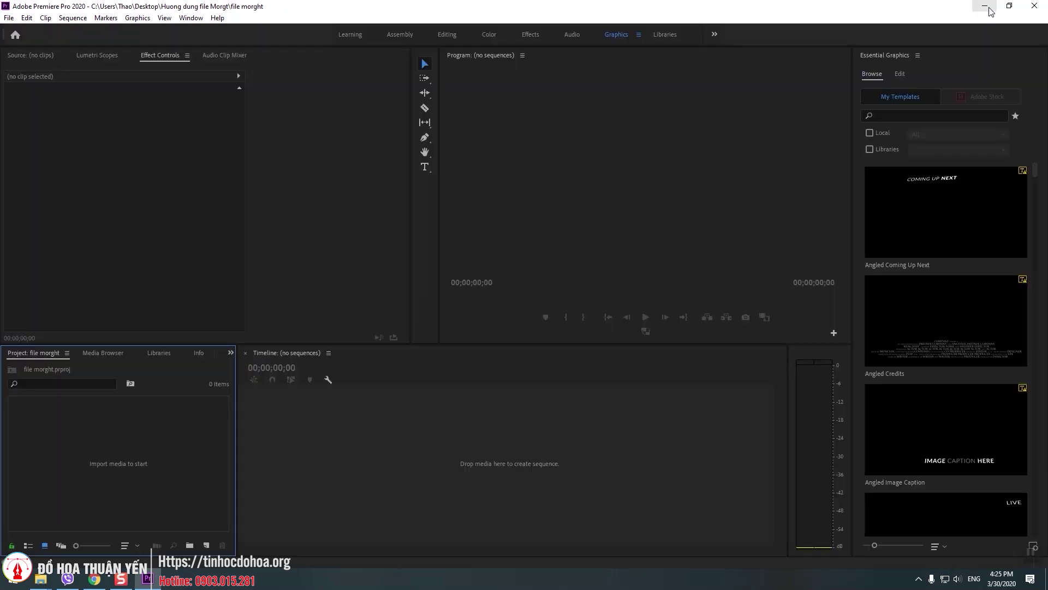
- Show the Vintage II folder's files as extra large icons, then return to Premiere Pro
click(991, 9)
double_click(684, 21)
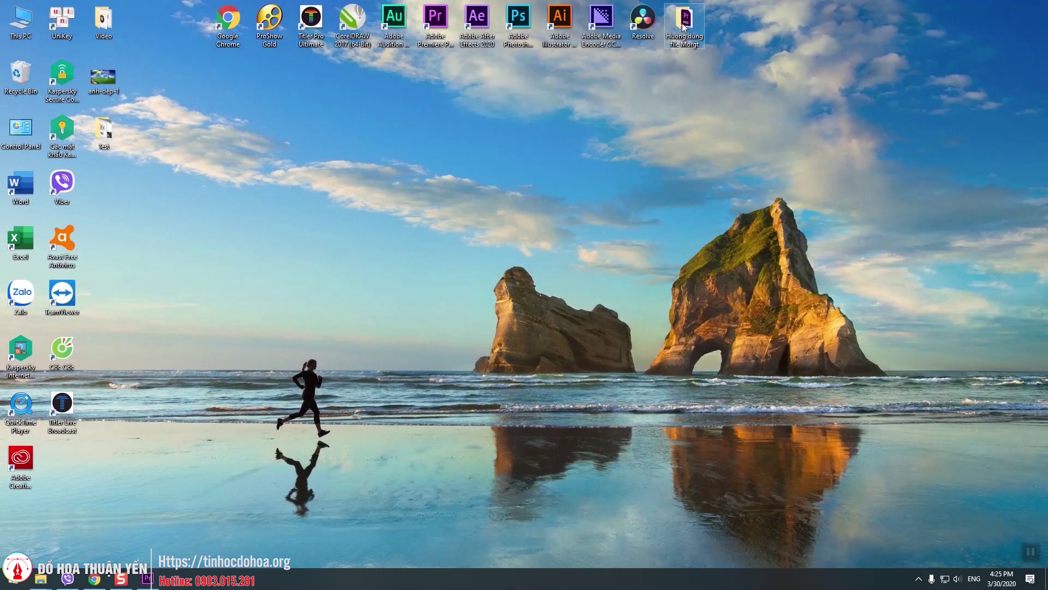
double_click(176, 70)
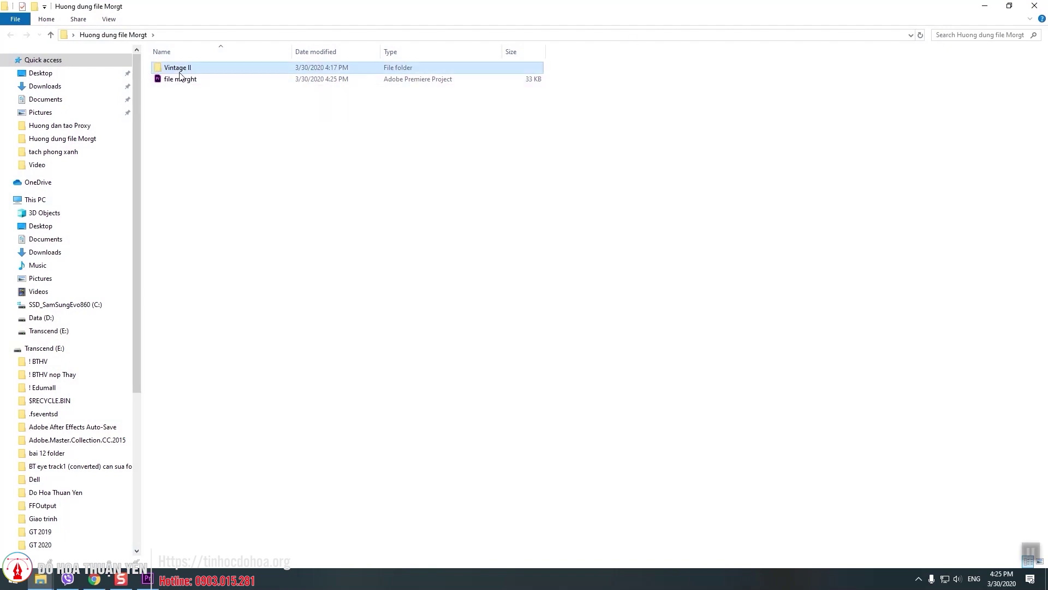
right_click(528, 159)
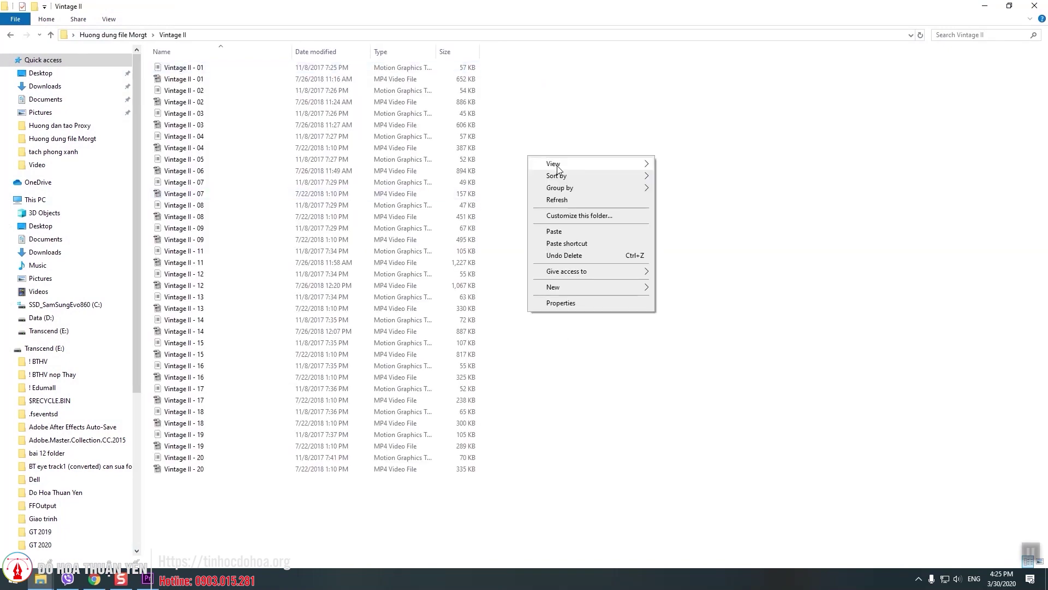
mouse_move(556, 164)
click(682, 160)
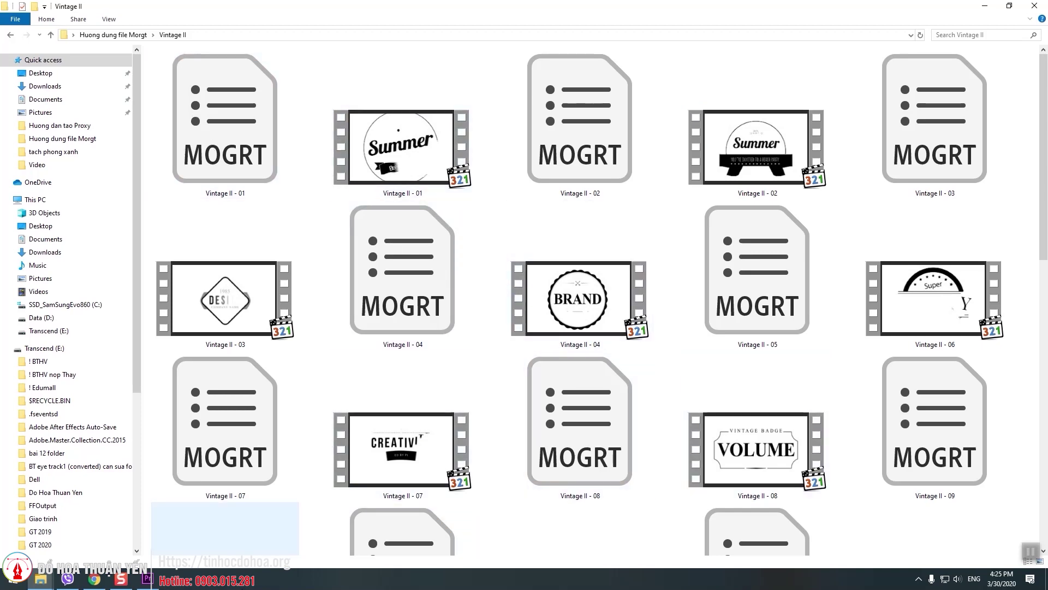
click(148, 578)
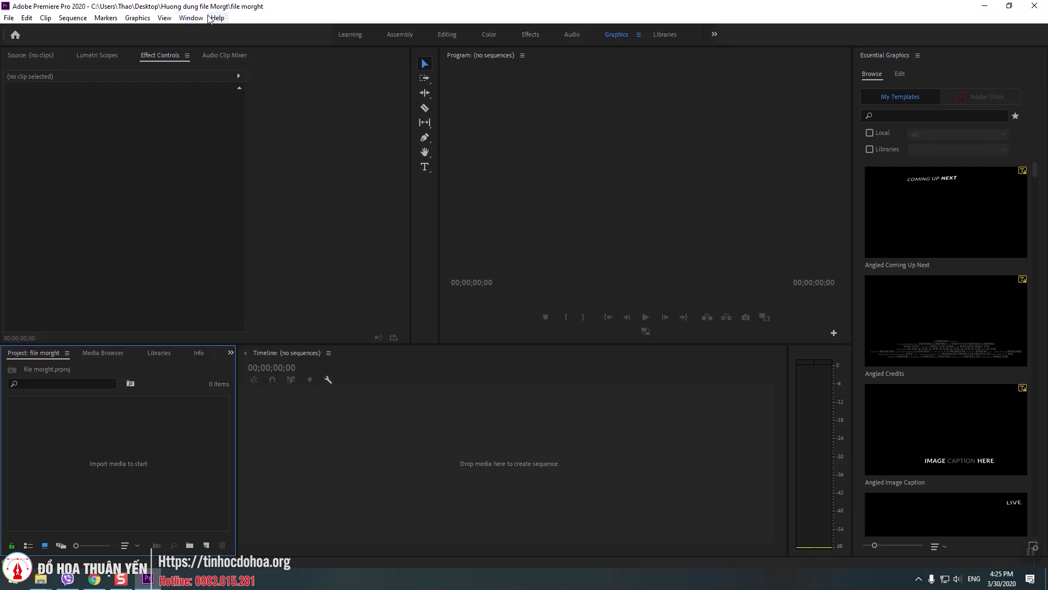
click(191, 18)
- Switch to the Graphics workspace and add the Vintage II folder under Manage Additional Folders
mouse_move(209, 32)
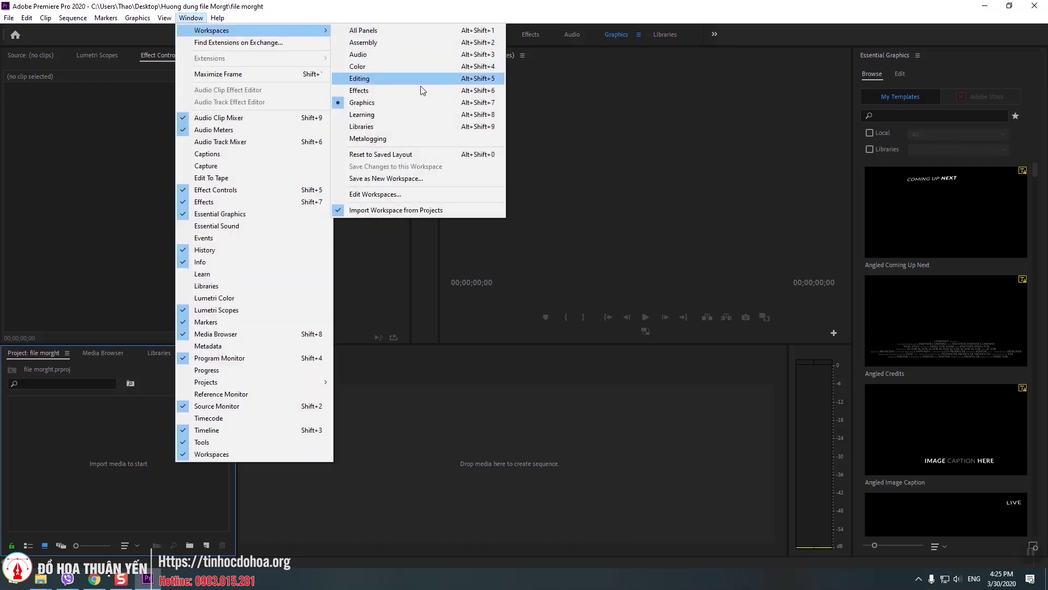
click(365, 103)
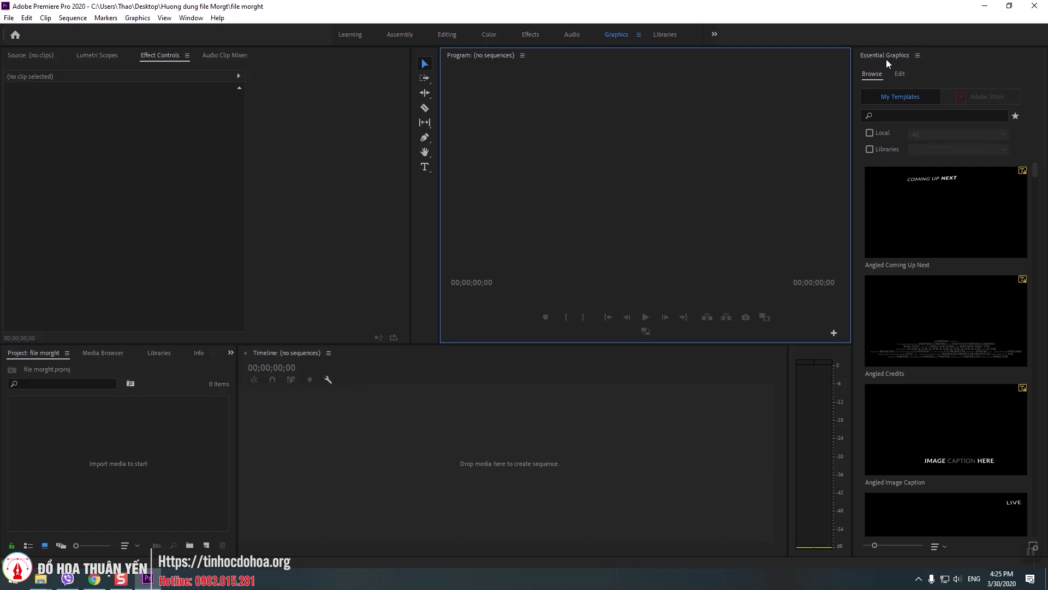
click(917, 55)
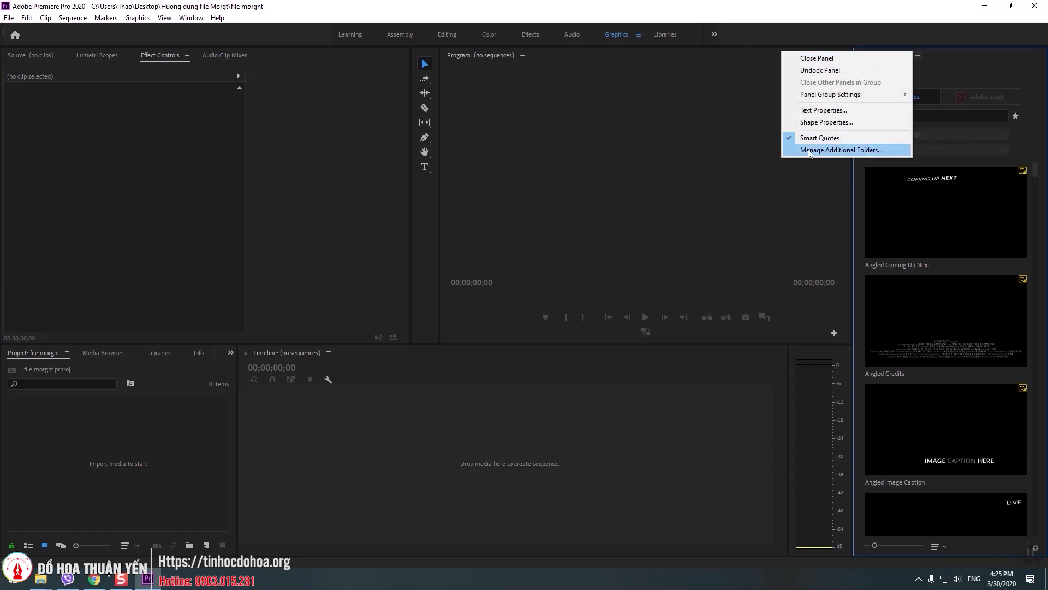
click(861, 151)
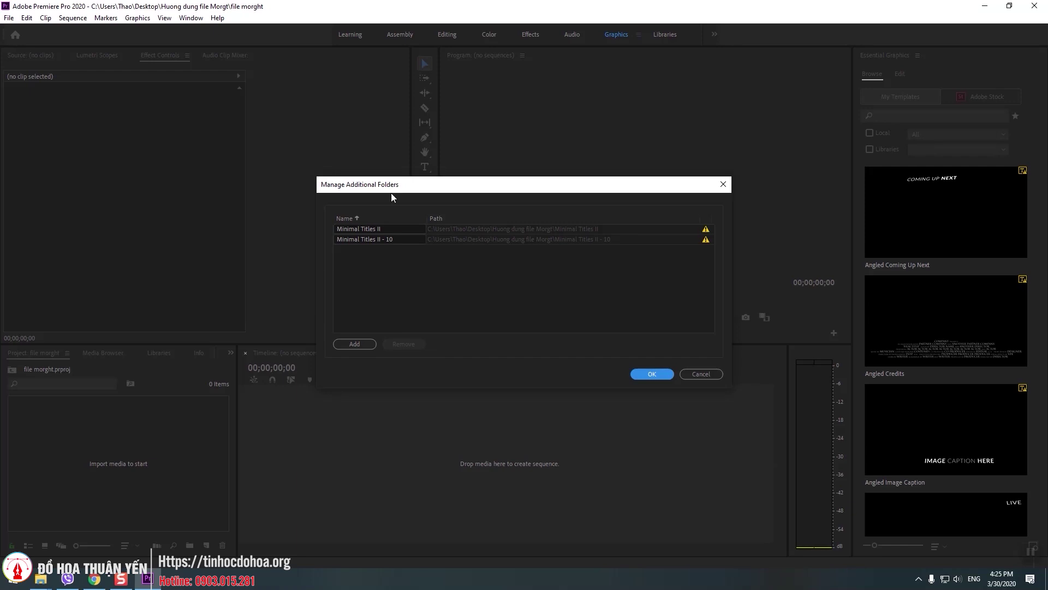
click(360, 346)
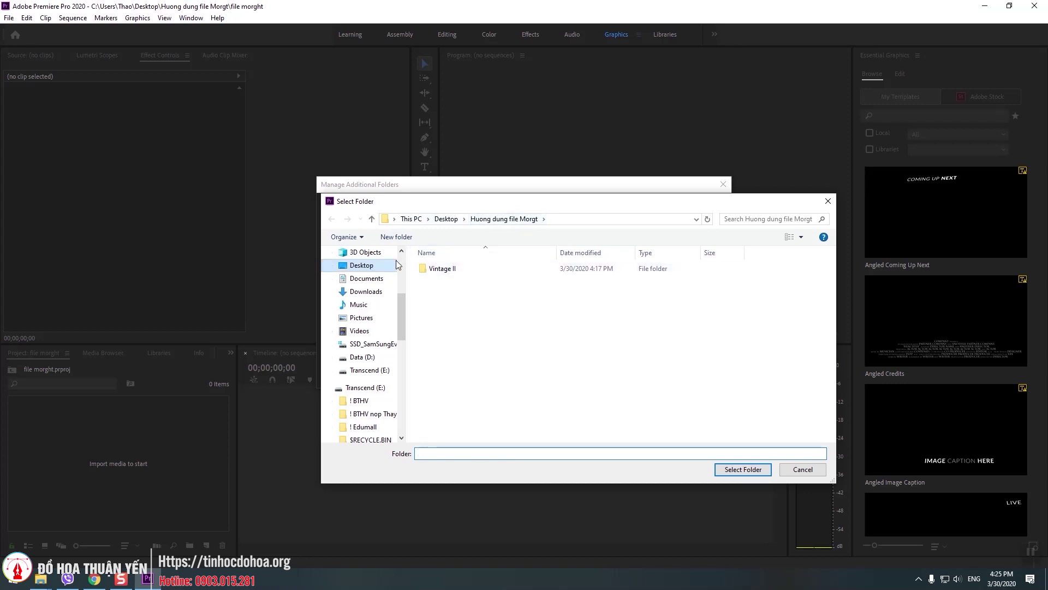
click(430, 271)
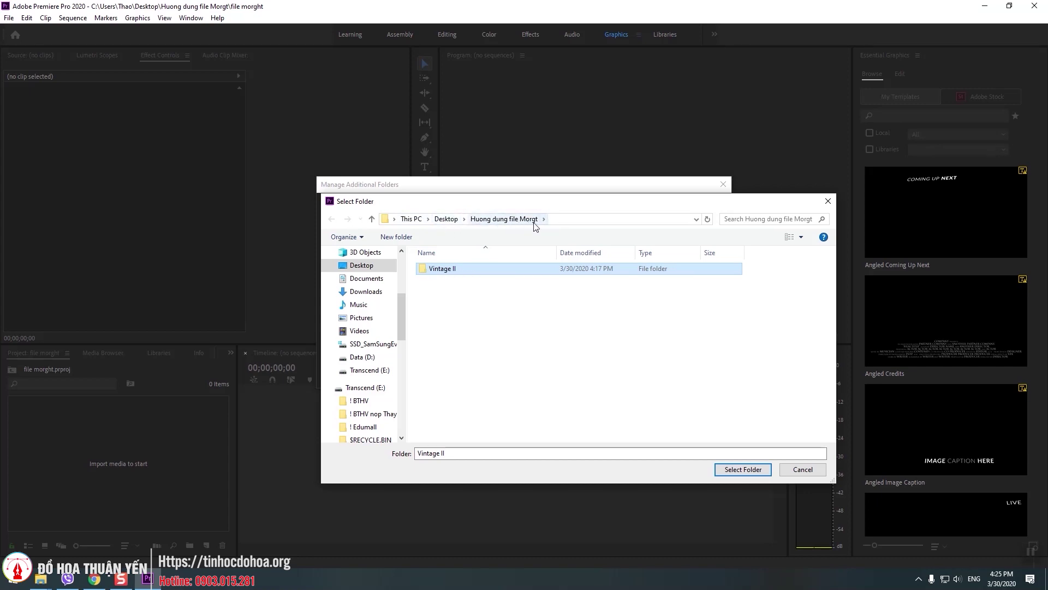
click(735, 468)
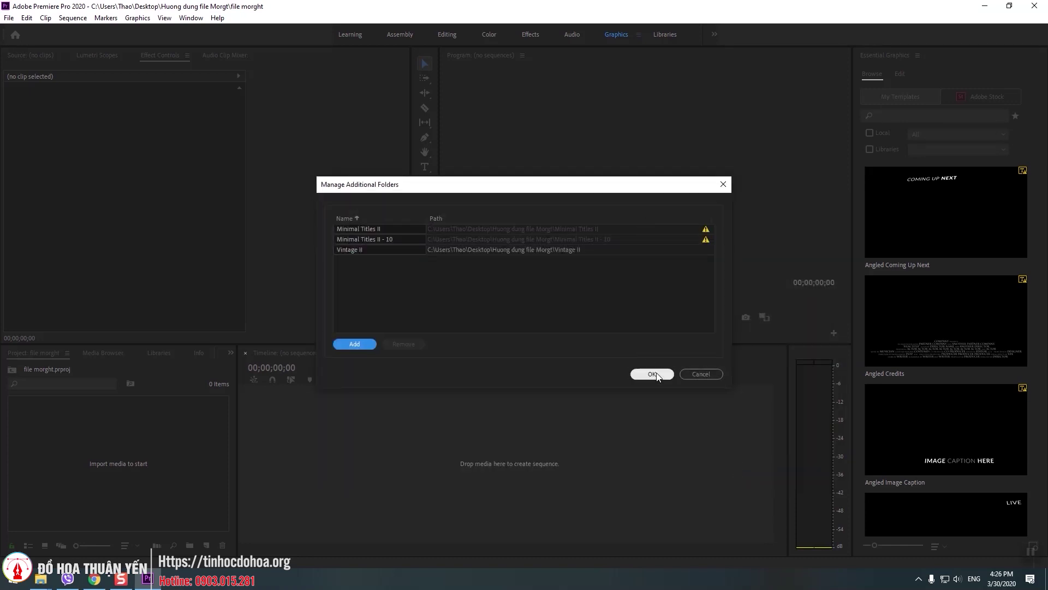
click(652, 375)
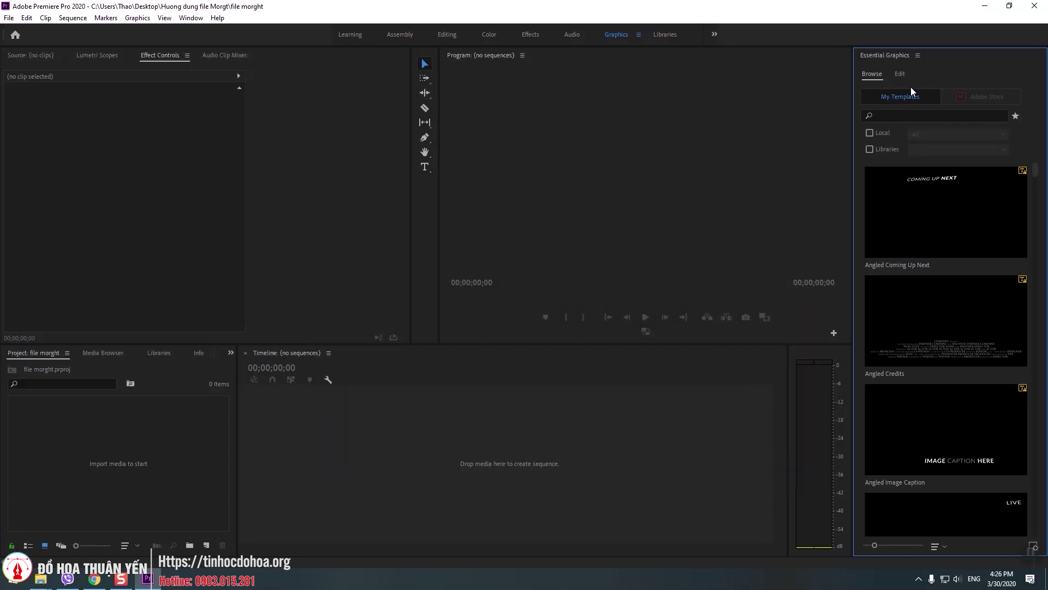
- Scroll through the Essential Graphics templates to find the Vintage II badges
scroll(952, 379, down, 5)
scroll(952, 379, down, 3)
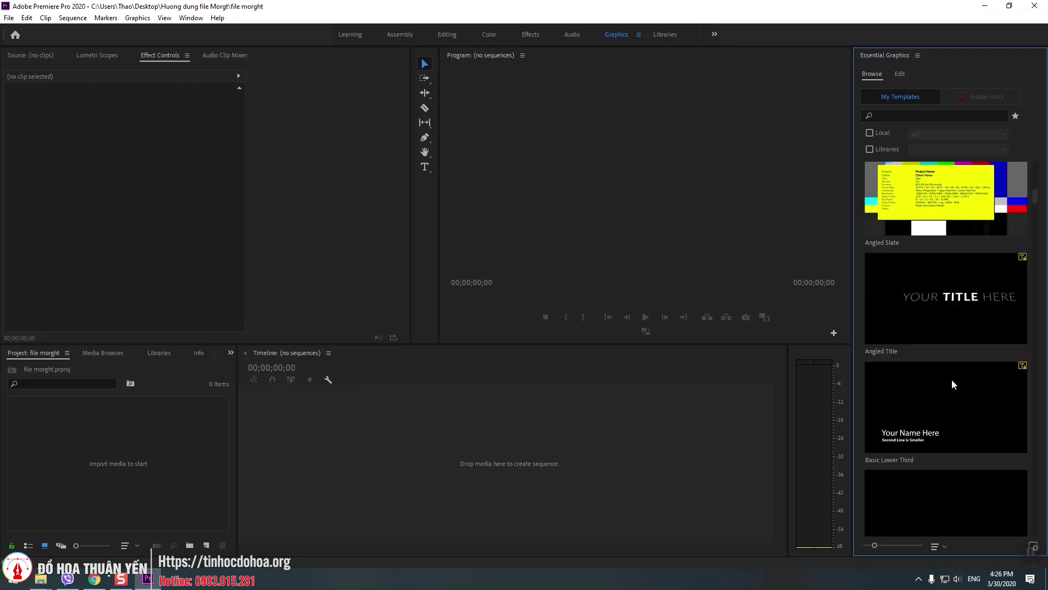
drag(1036, 206, 1031, 481)
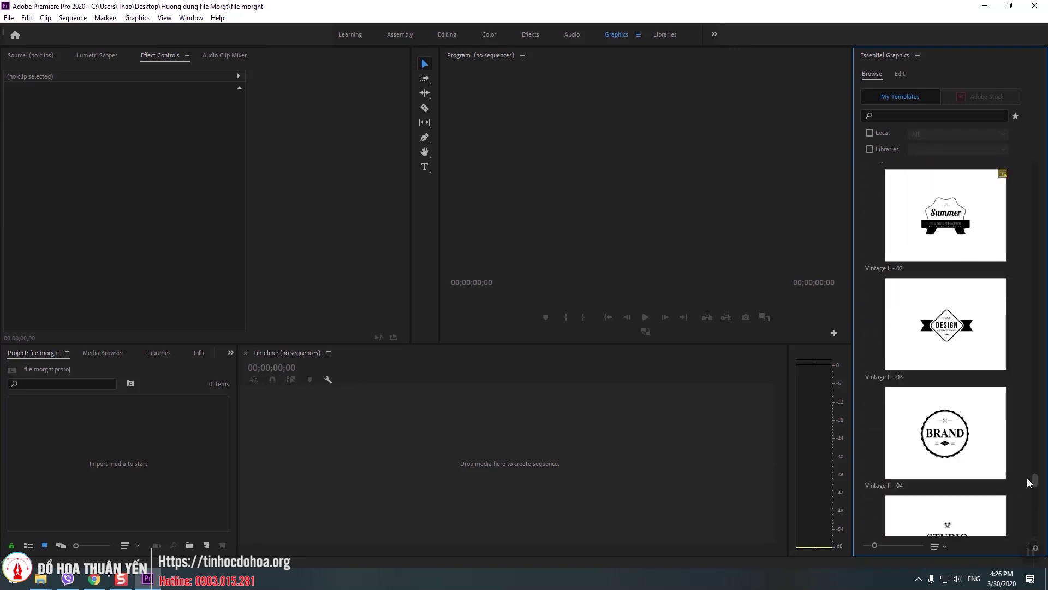
mouse_move(913, 164)
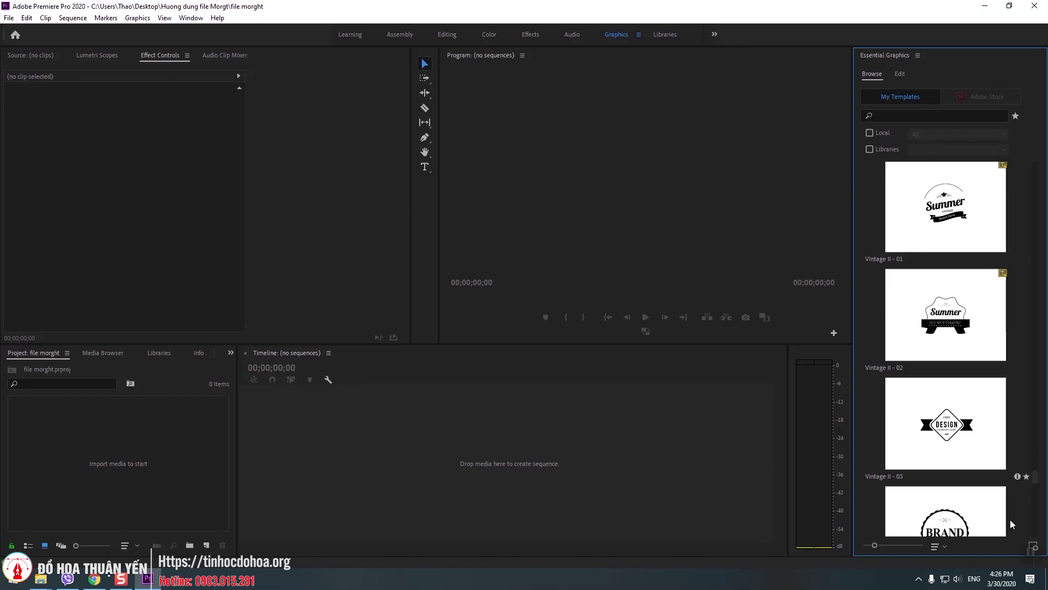
scroll(1040, 494, up, 5)
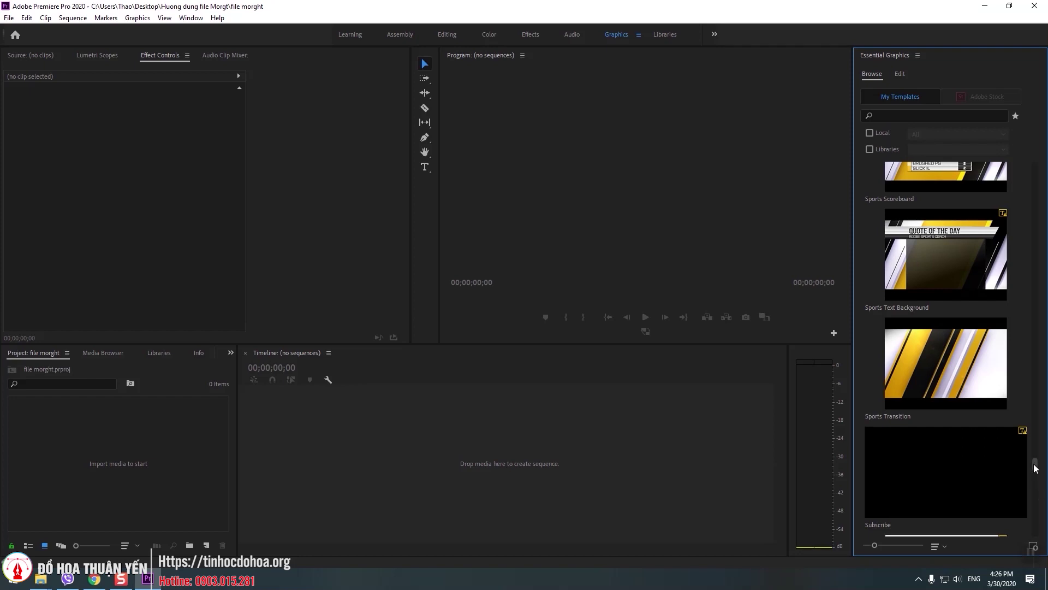
drag(1035, 468, 1037, 456)
scroll(1037, 445, up, 3)
scroll(1036, 439, up, 2)
scroll(1036, 437, up, 2)
scroll(1037, 431, up, 3)
scroll(1038, 440, down, 5)
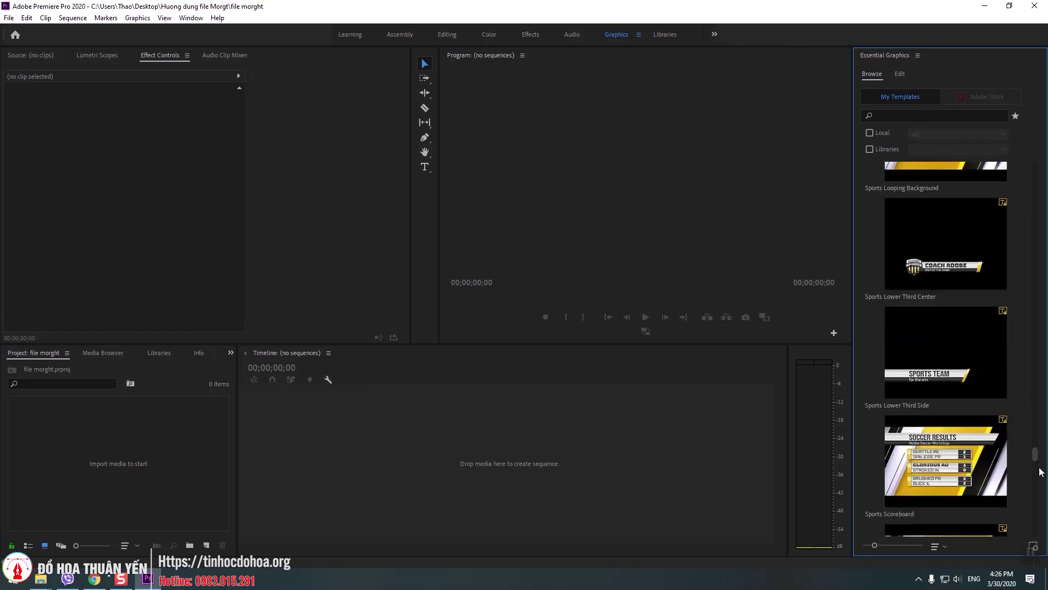
scroll(1040, 464, down, 5)
scroll(1042, 477, up, 2)
scroll(1041, 472, down, 3)
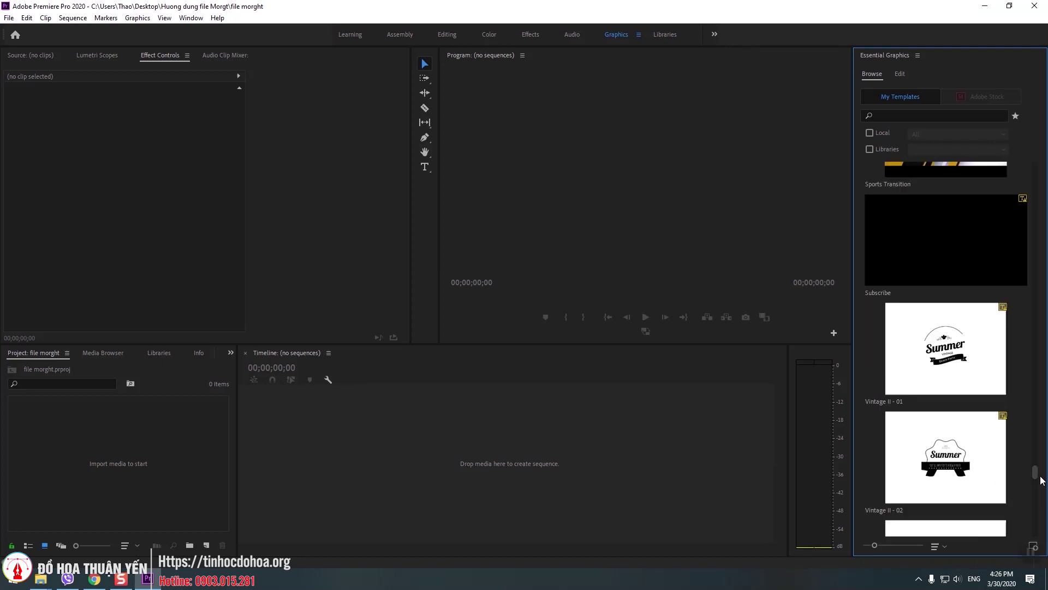
scroll(1041, 479, down, 2)
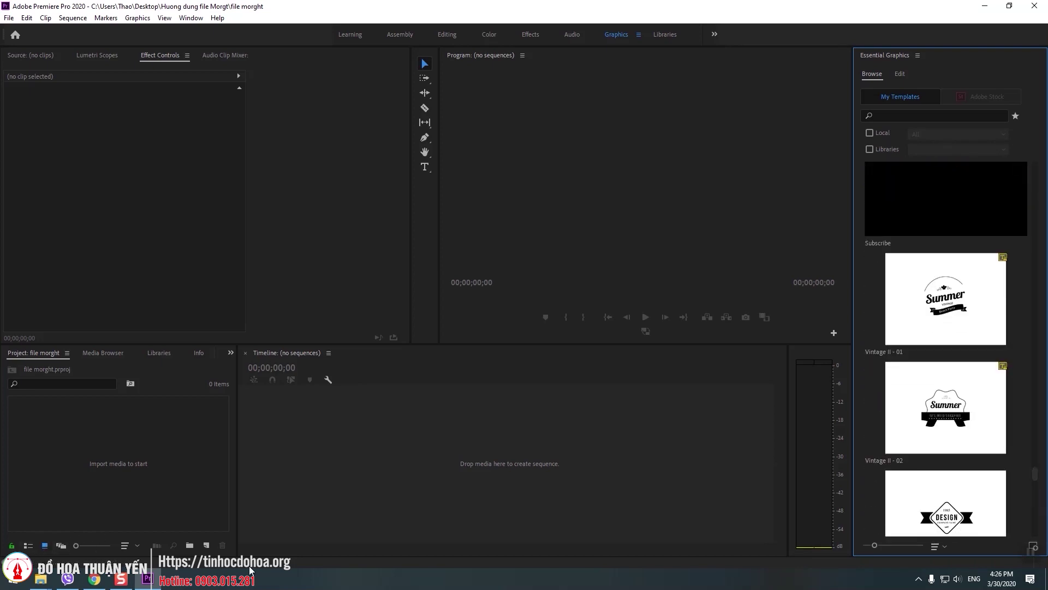
- Create a new sequence with the AVCHD 1080p30 preset
click(209, 545)
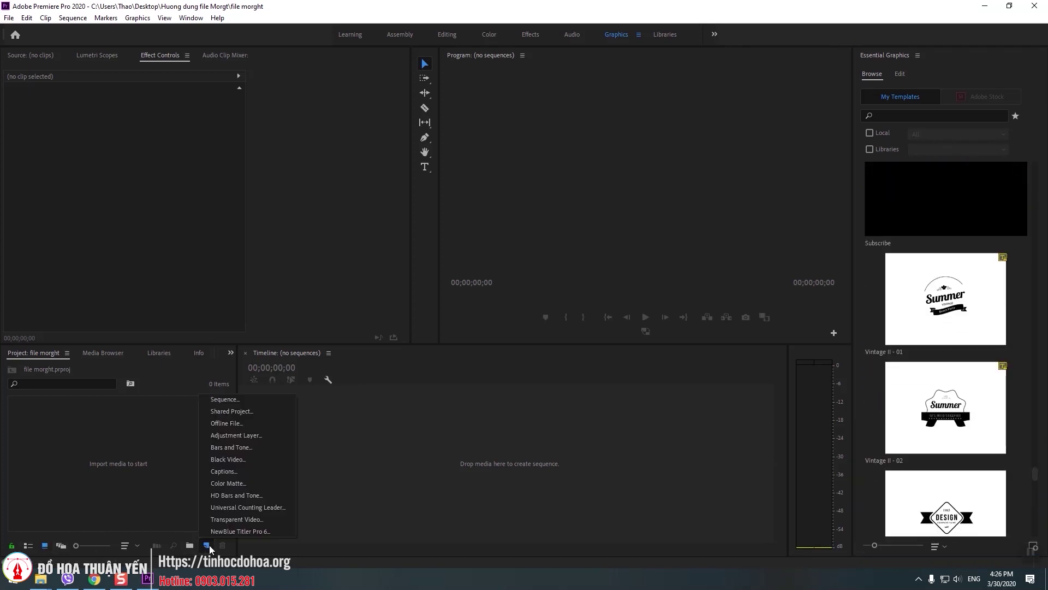
click(240, 400)
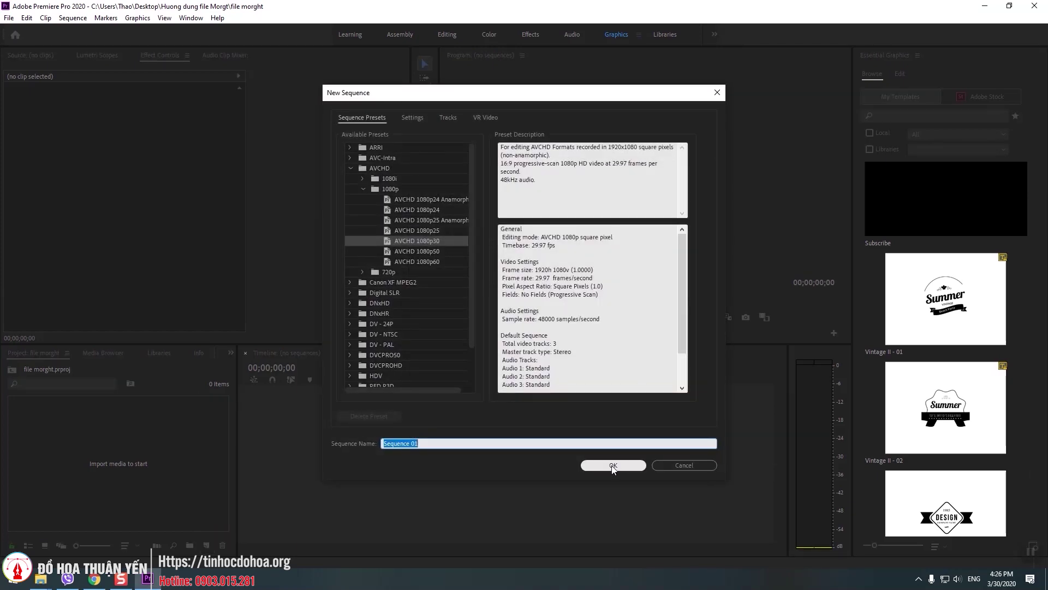
click(610, 463)
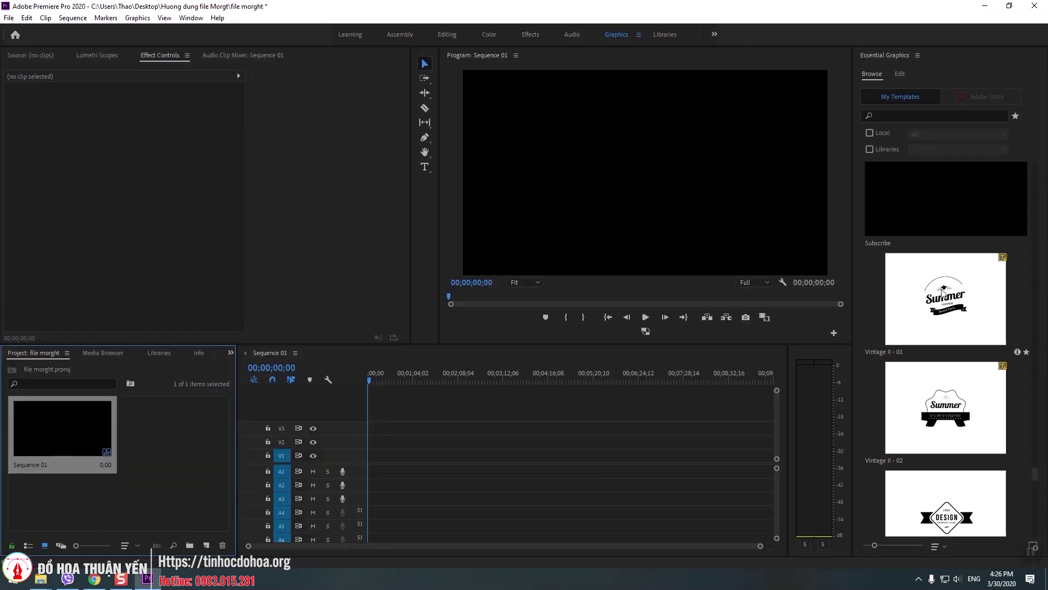
- Drag Vintage II - 01 onto V1, keeping sequence settings and accepting the font substitution
drag(948, 292, 373, 460)
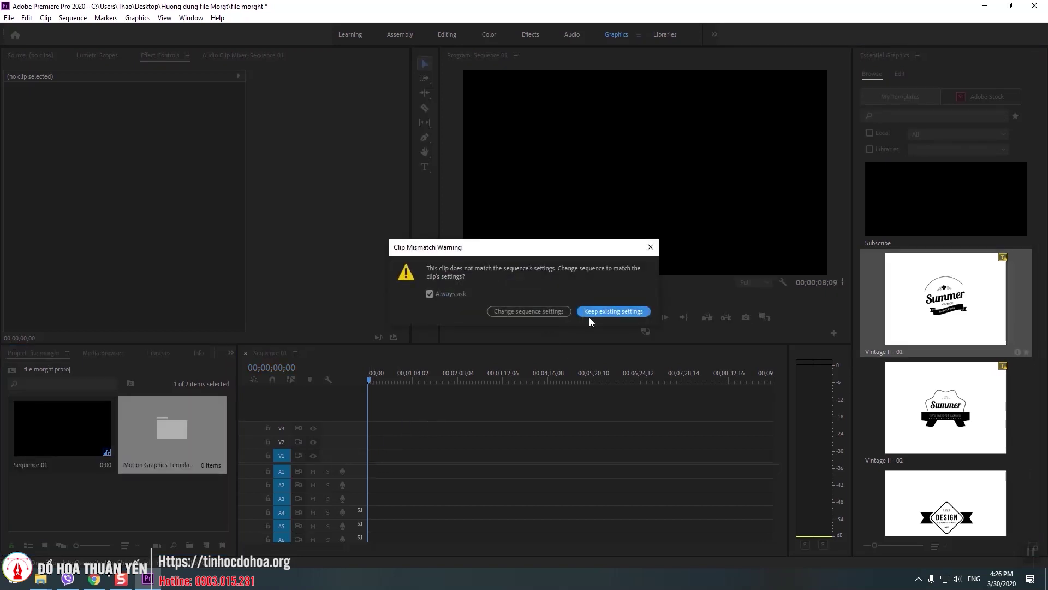
click(610, 311)
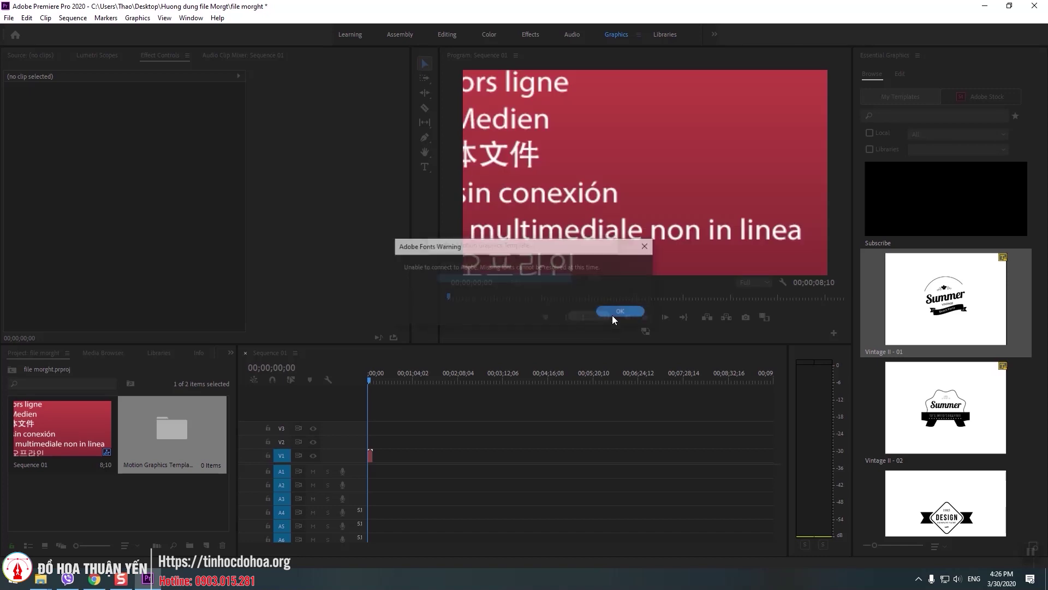
click(626, 311)
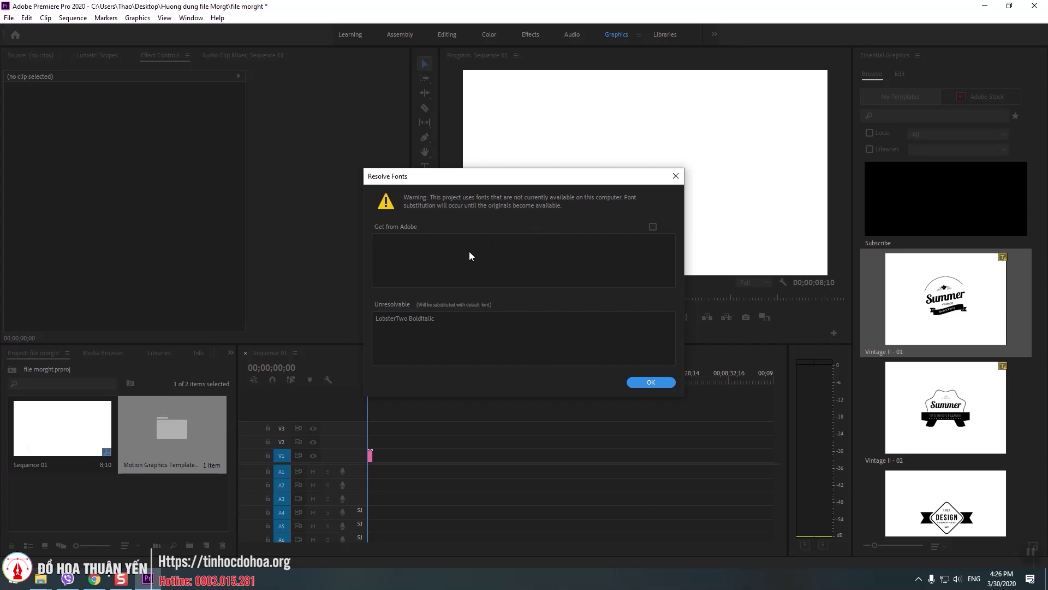
click(670, 383)
- Scrub and play the badge to preview 'Summer VINTAGE Beach Party', then select the clip
drag(757, 545, 341, 546)
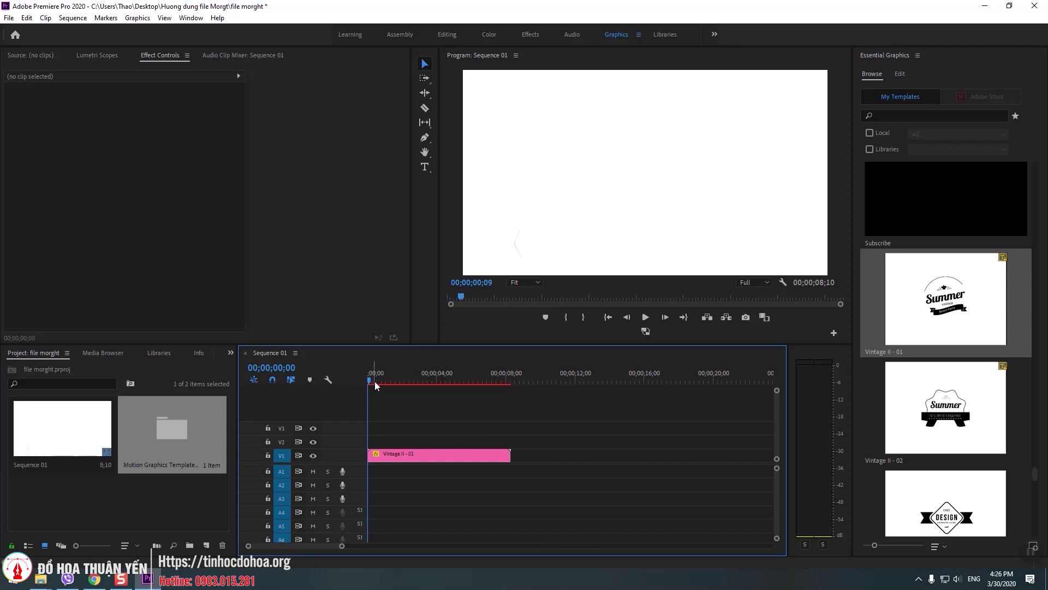
drag(374, 381, 417, 382)
click(372, 380)
key(space)
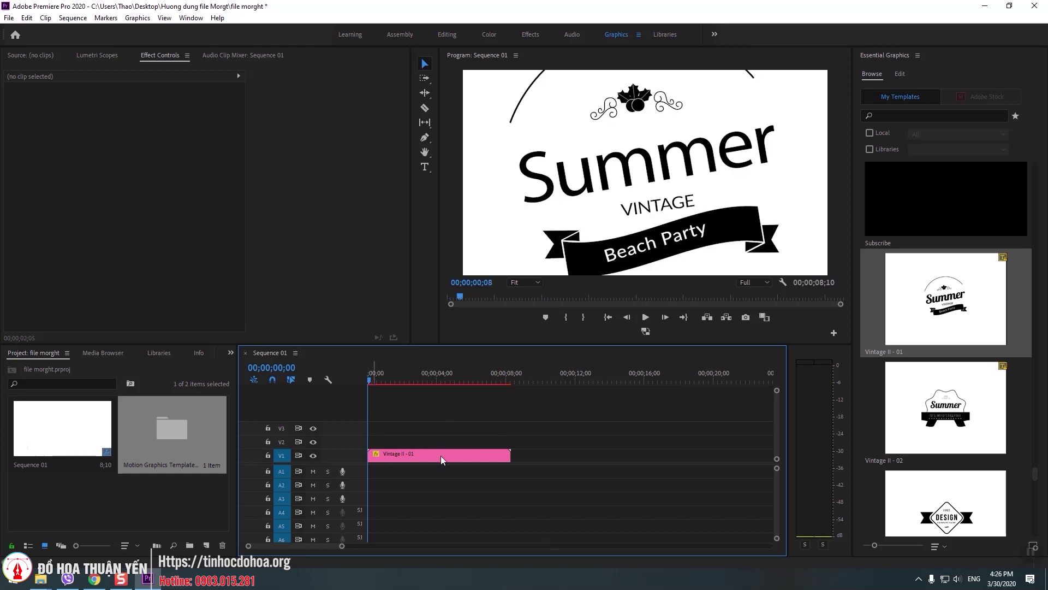
click(437, 456)
- Apply Scale to Frame Size to the Vintage II - 01 badge clip
click(454, 380)
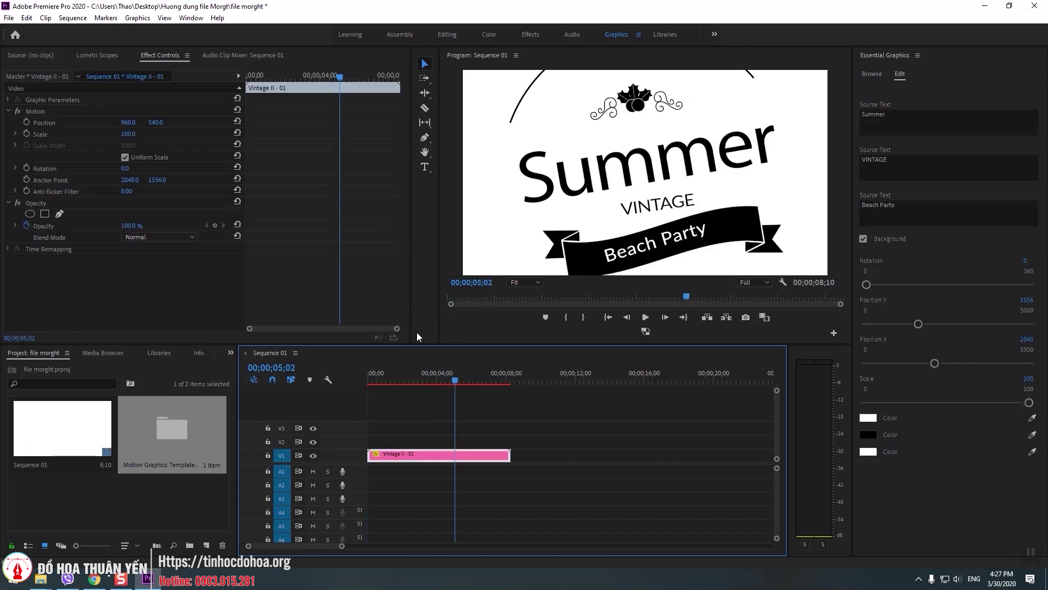
right_click(424, 454)
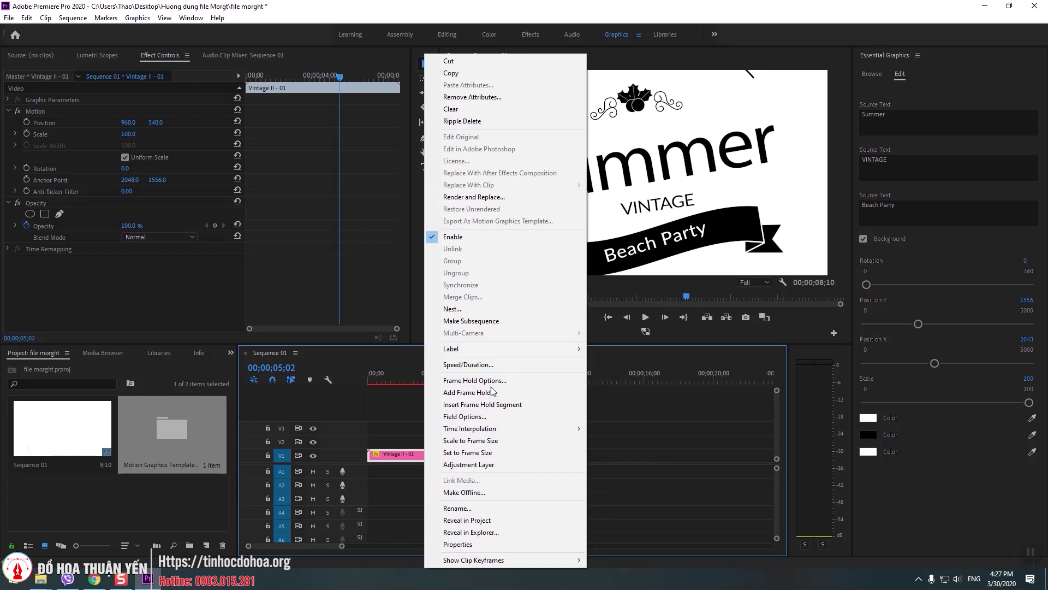
click(471, 440)
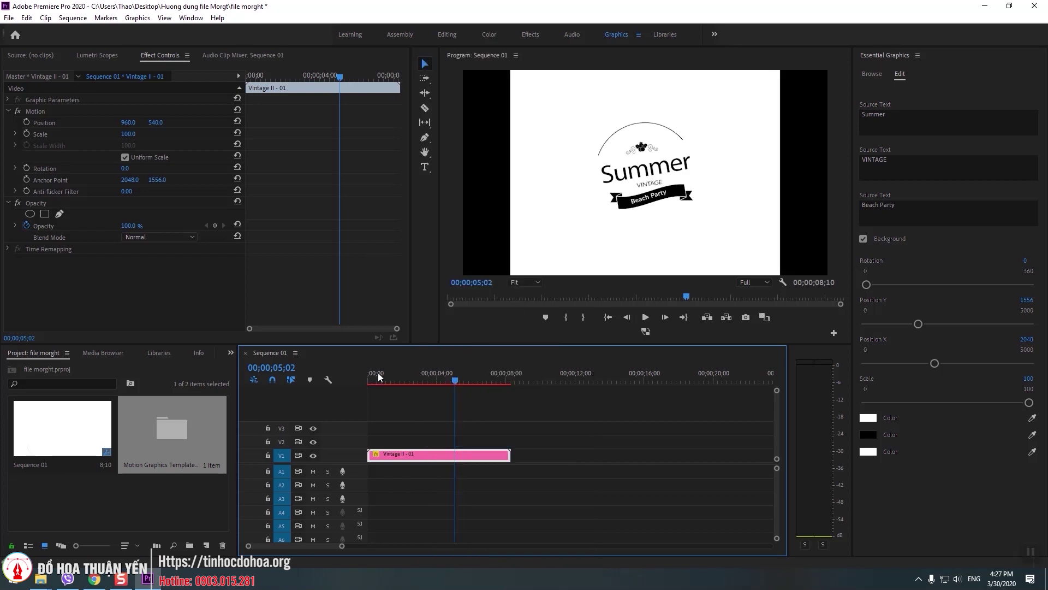
- Play back the resized badge in the Program Monitor from about two seconds in
click(645, 317)
click(645, 318)
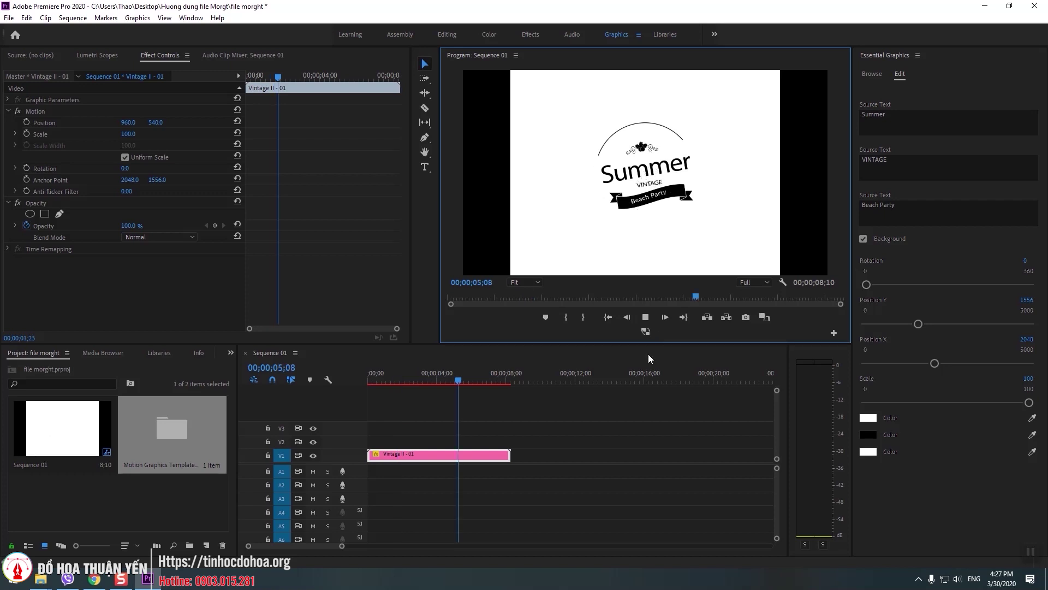
click(647, 318)
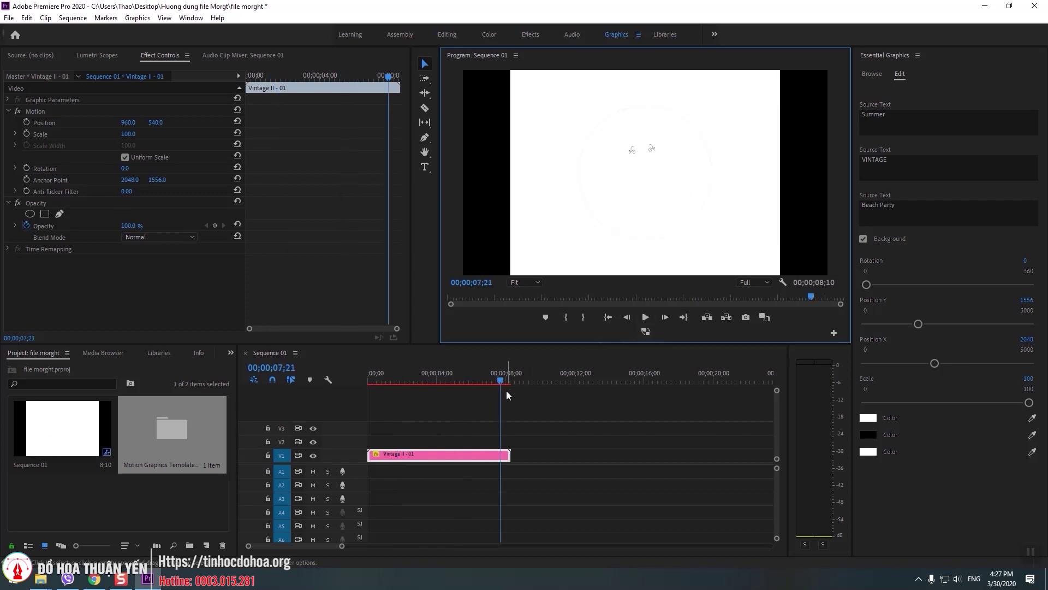
click(415, 381)
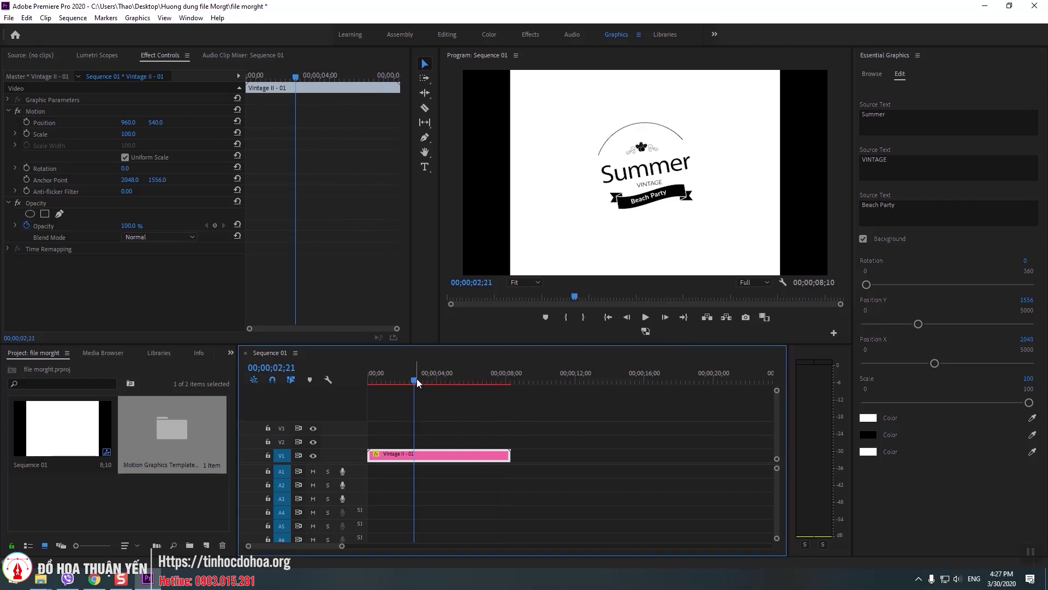
click(649, 316)
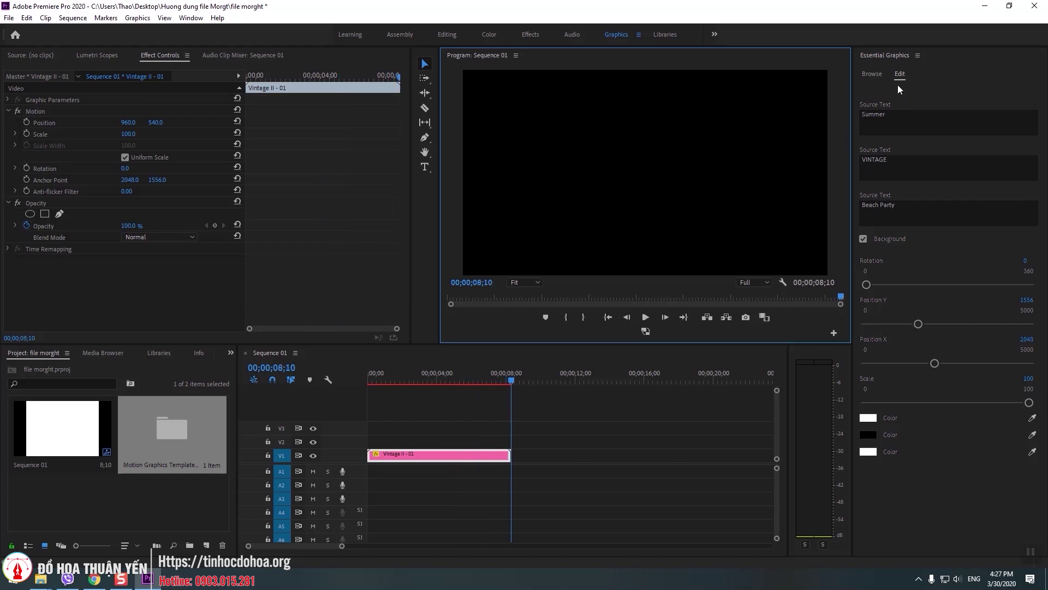
- Replace the badge title Summer with 'Mùa hè'
click(434, 375)
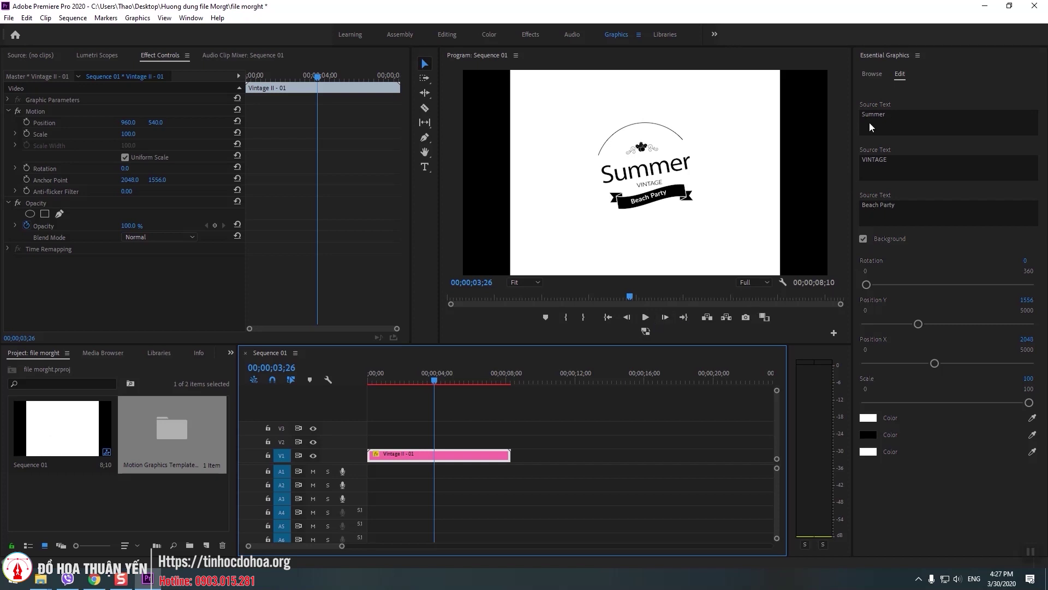
double_click(887, 116)
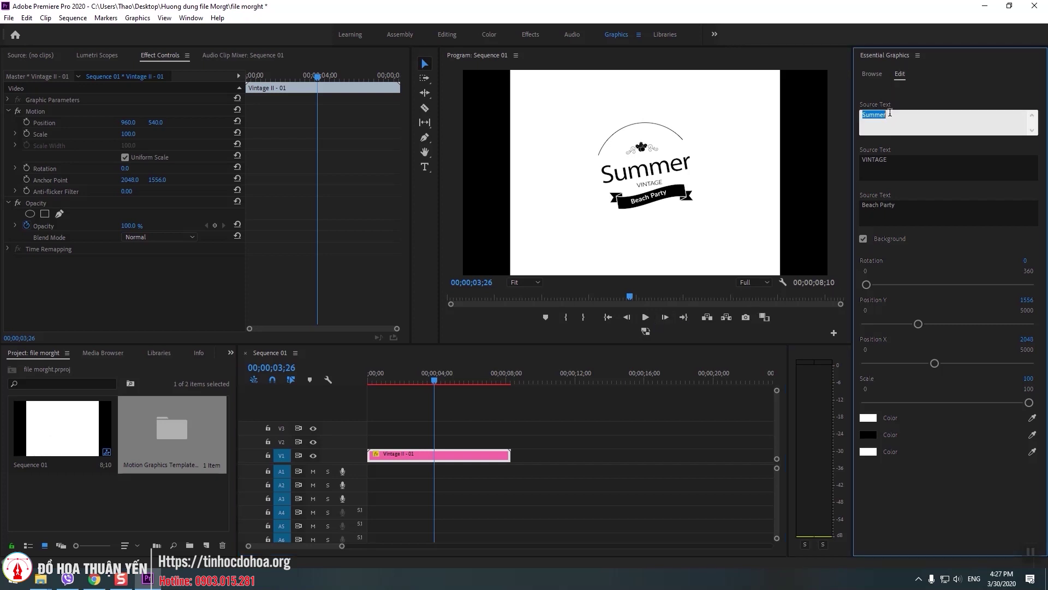
text(Mua)
click(614, 434)
- Change the VINTAGE subtitle to 'Vui nhộn'
click(481, 459)
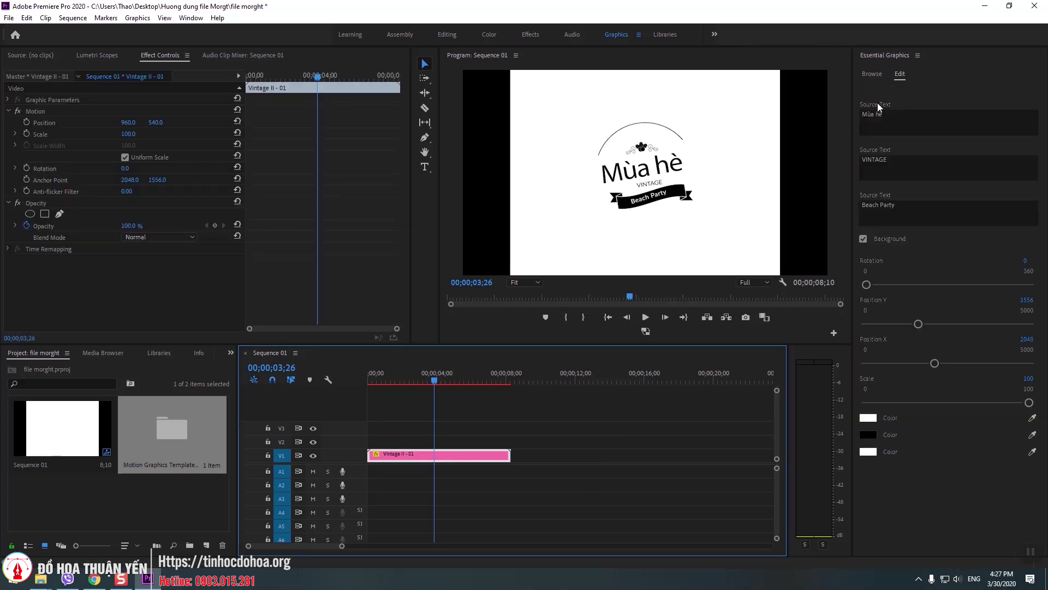
click(890, 157)
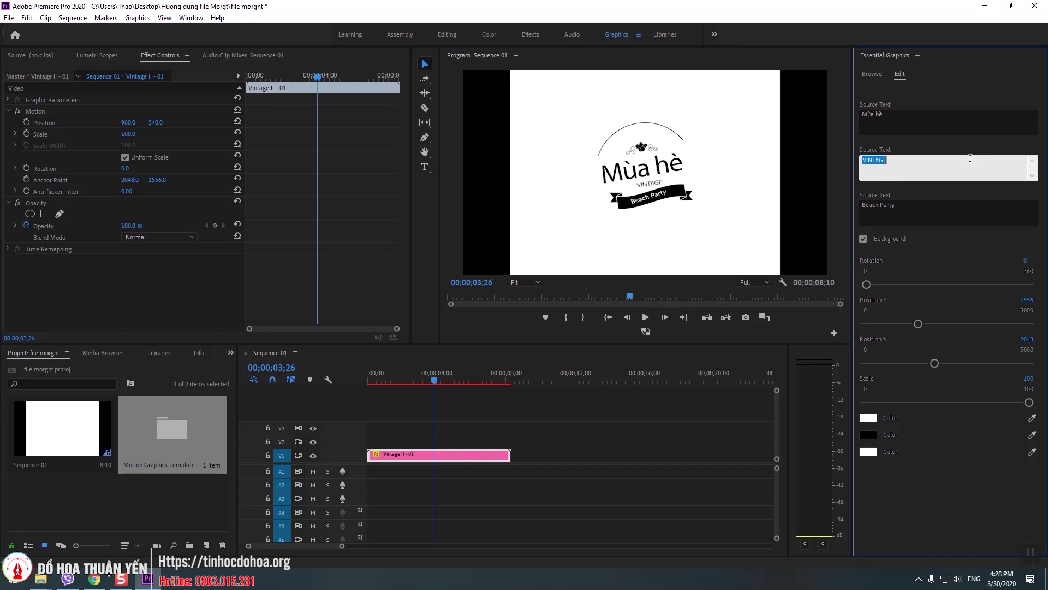
text(Vui nhôn)
click(688, 424)
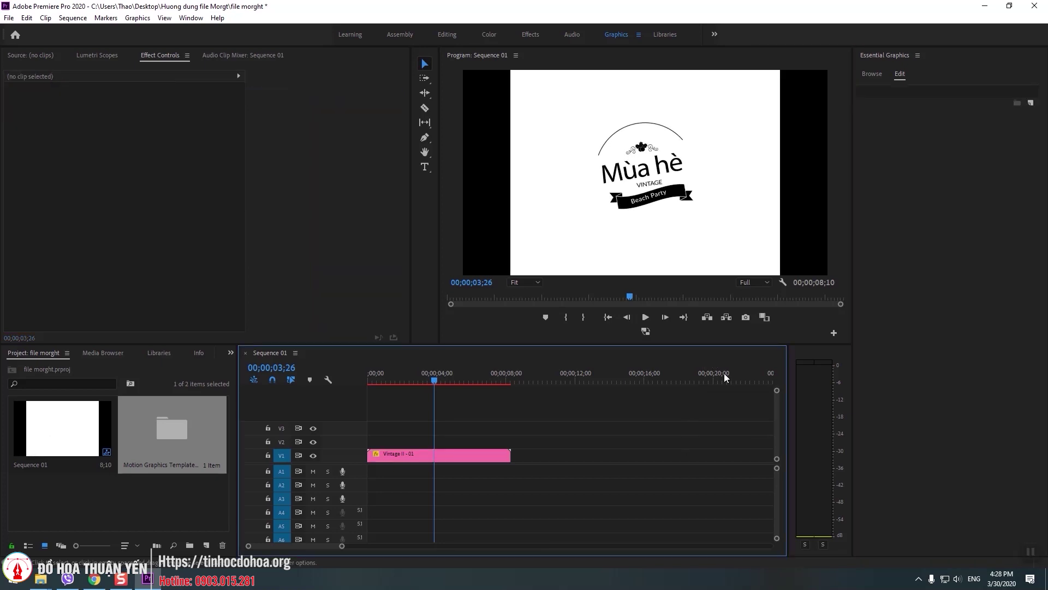
- Change the Beach Party banner text to 'Tiệc ngoài trời'
click(427, 459)
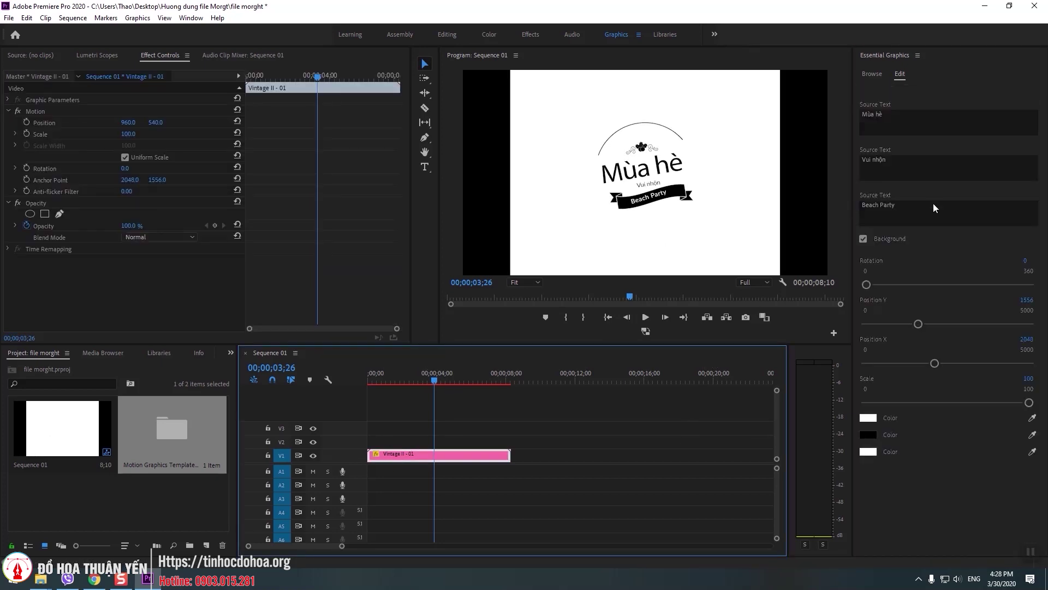
click(918, 205)
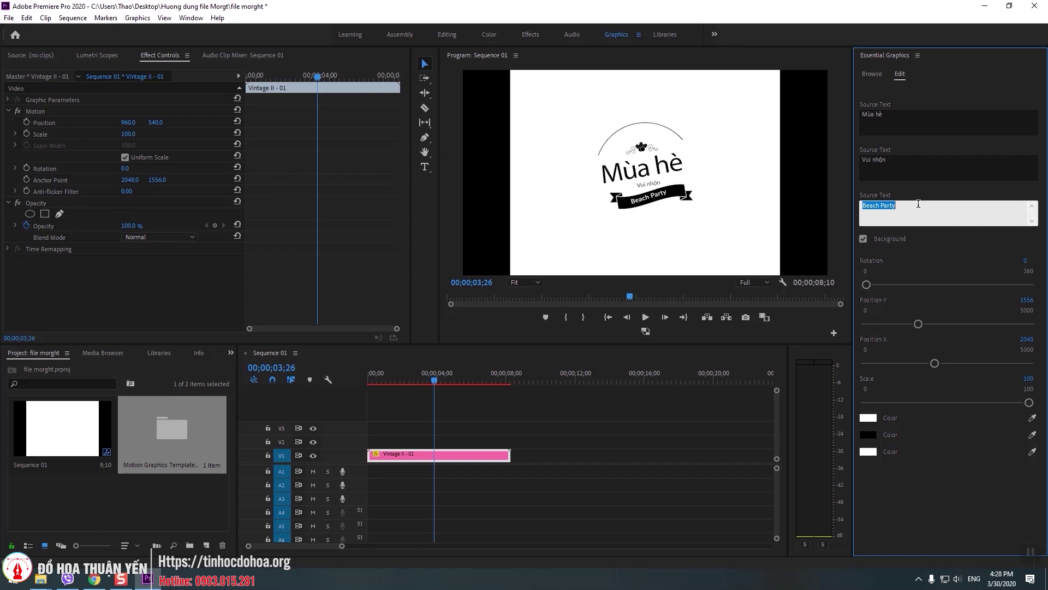
text(Tie)
text(goaro)
click(643, 467)
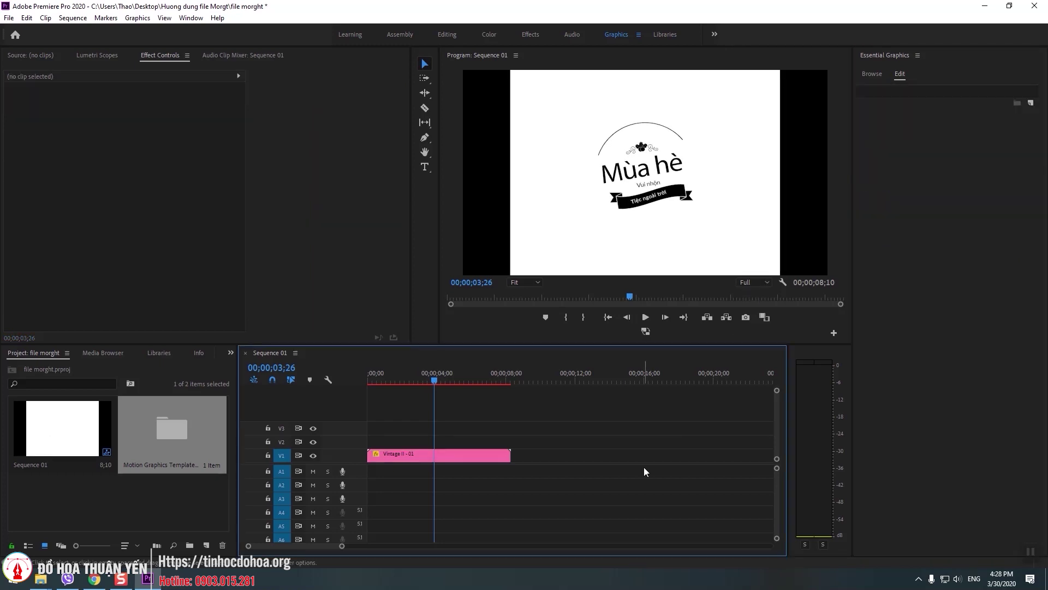
- Recolour the Vintage II badge artwork to near-white in Essential Graphics
click(663, 135)
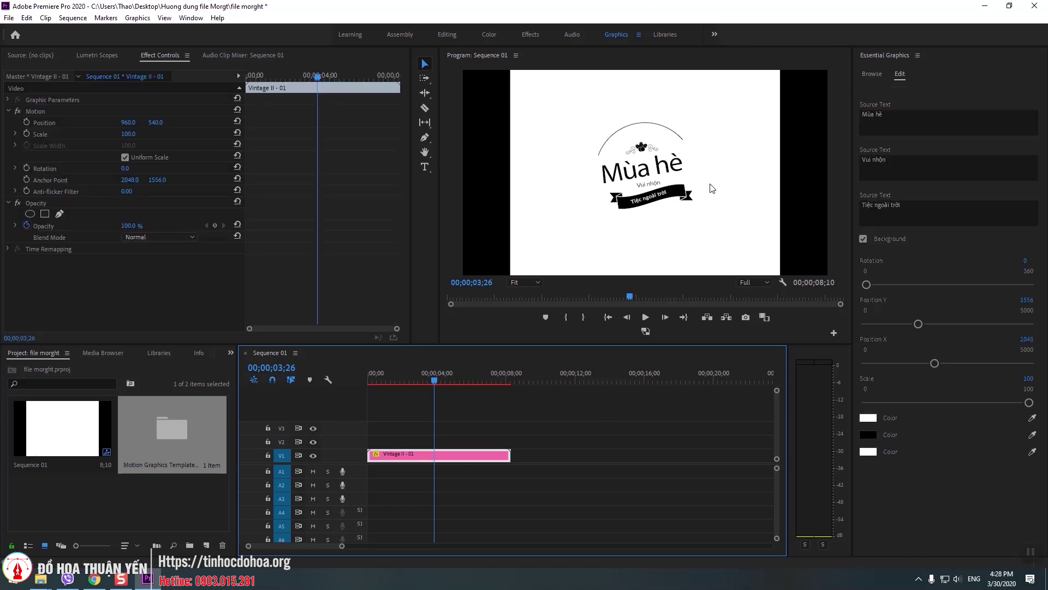
click(870, 434)
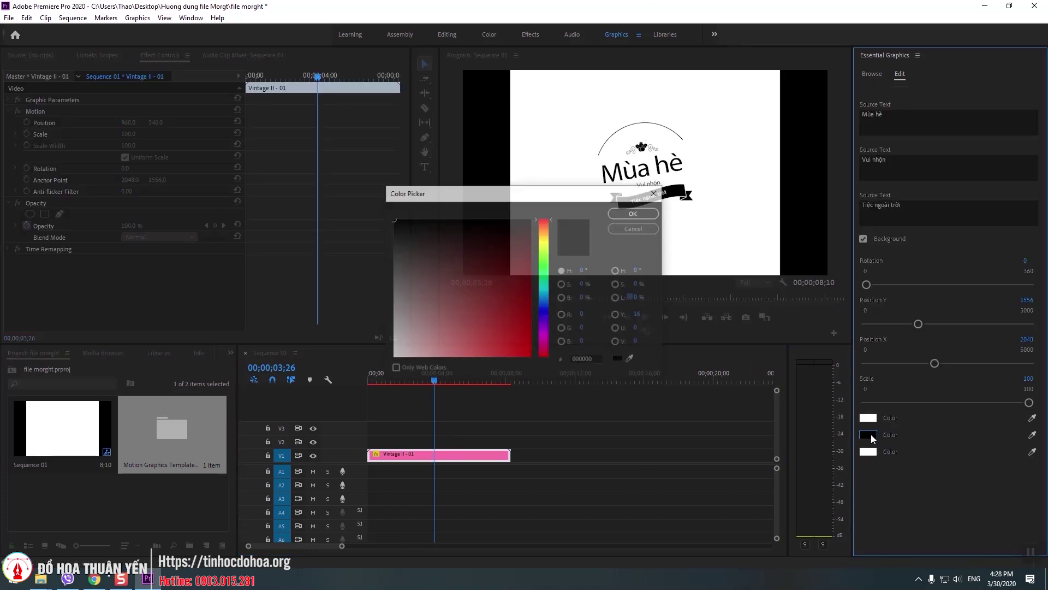
click(632, 214)
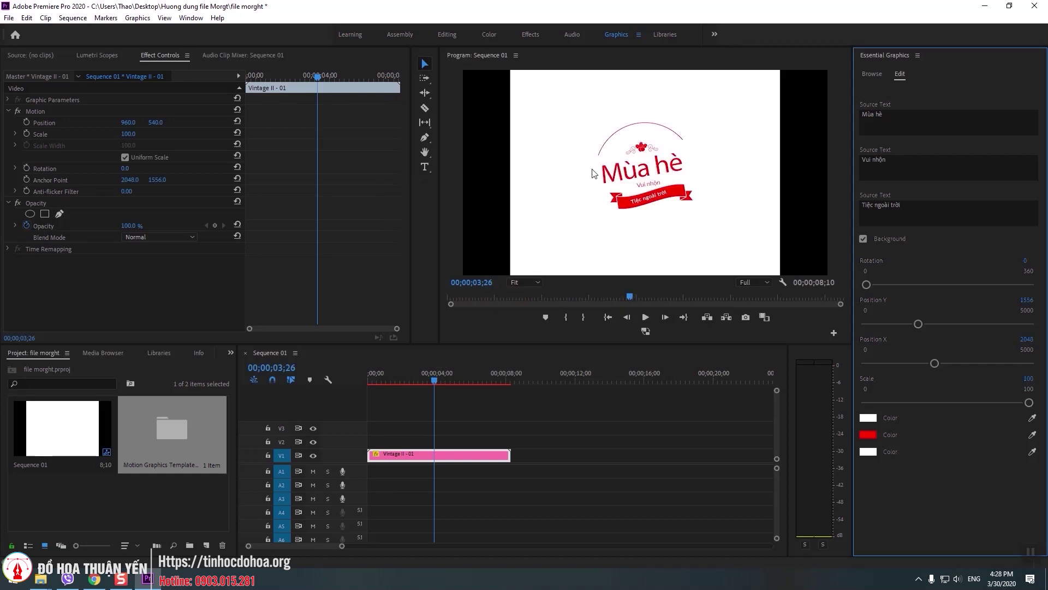
click(866, 435)
drag(498, 311, 397, 350)
click(631, 215)
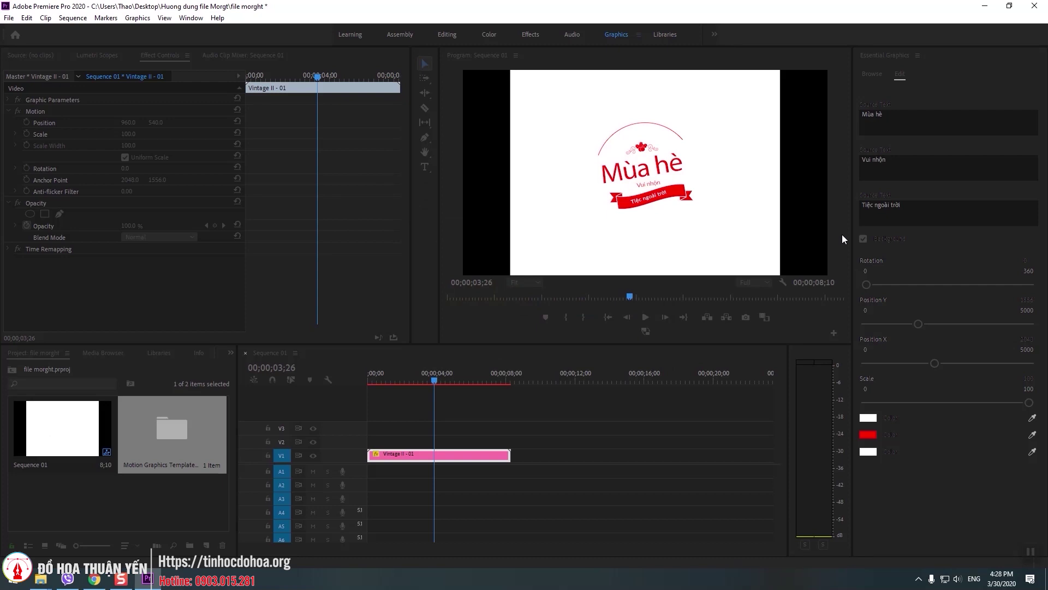
- Turn off the badge's white background and make the banner text pure red FF0000
click(863, 240)
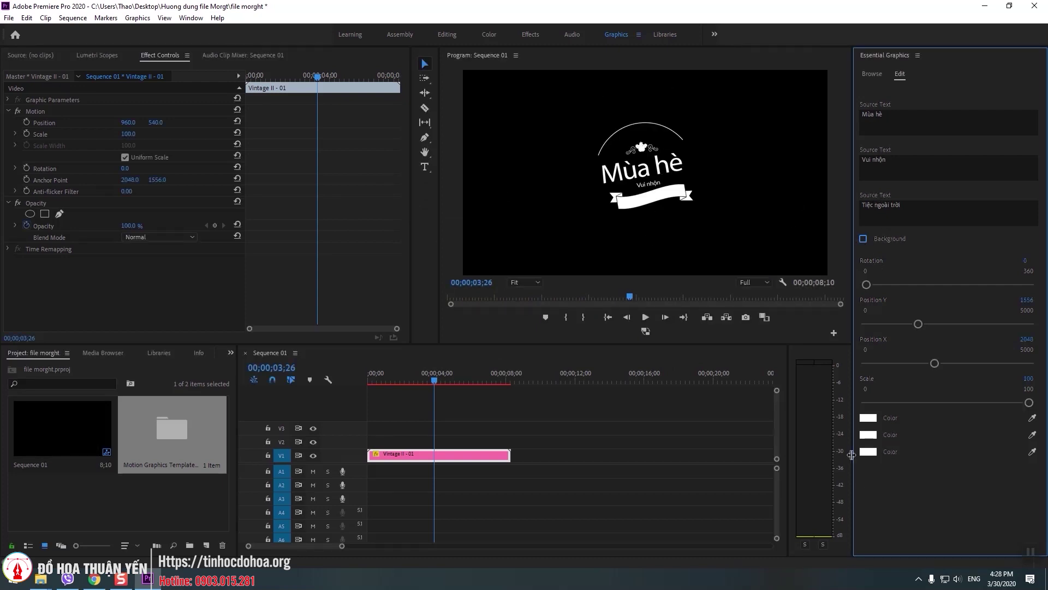
click(867, 435)
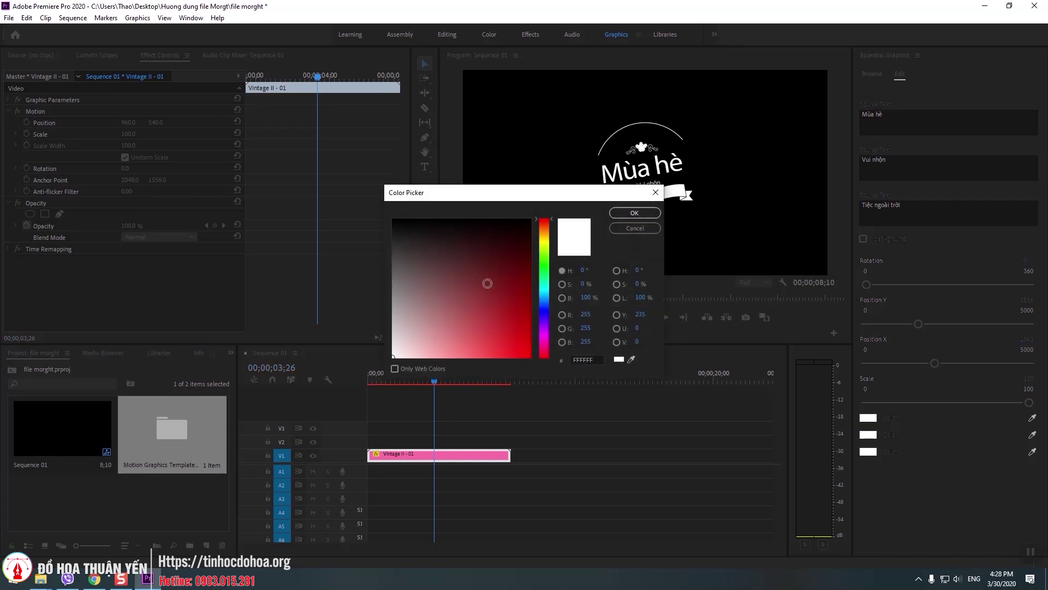
drag(489, 282, 561, 372)
click(620, 212)
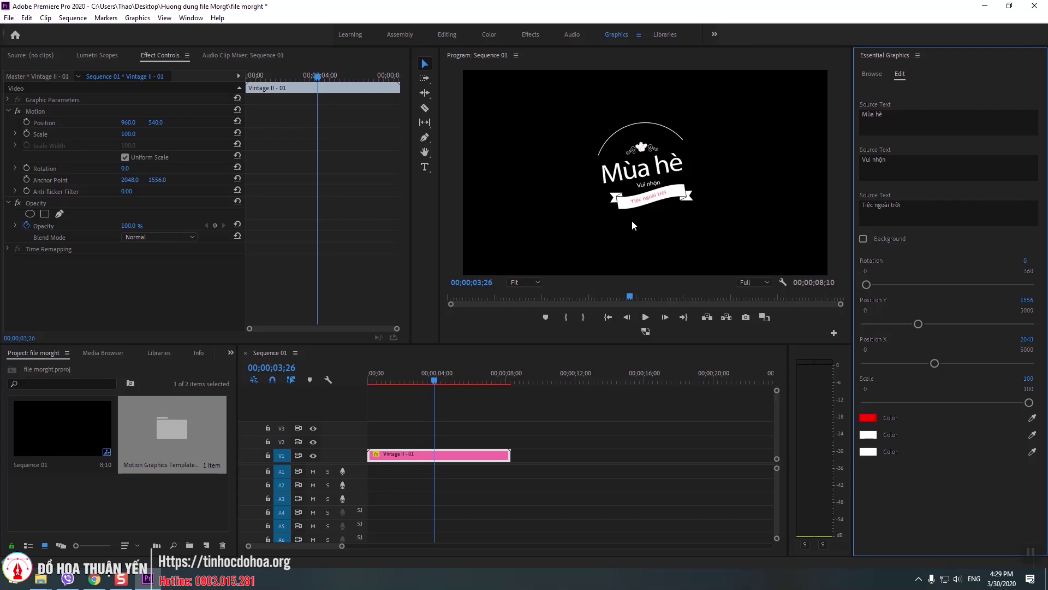
click(985, 10)
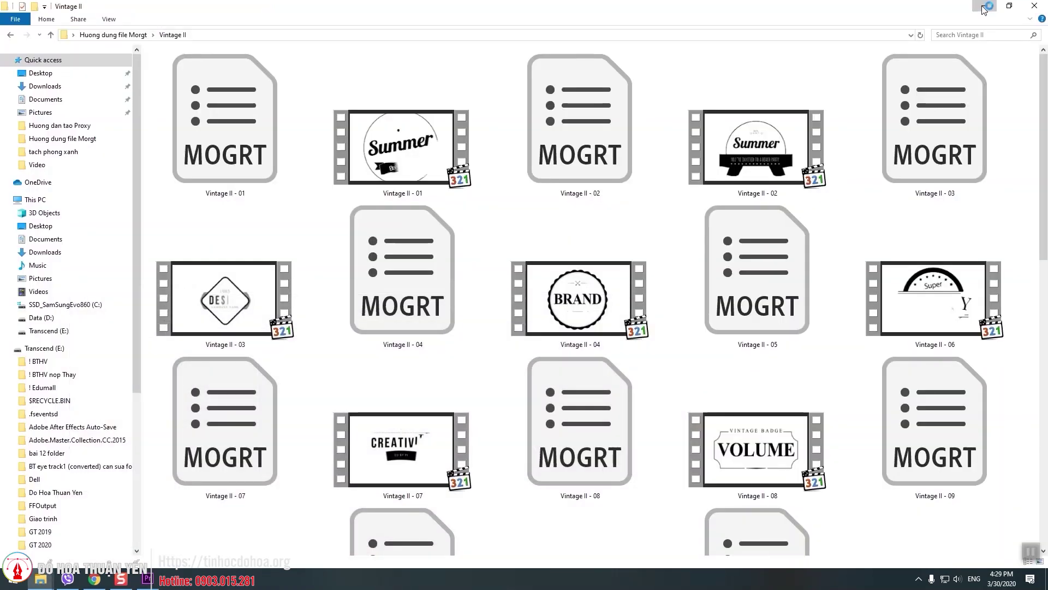
- Minimise the Vintage II folder window and select the After Effects and Premiere Pro desktop shortcuts
click(984, 10)
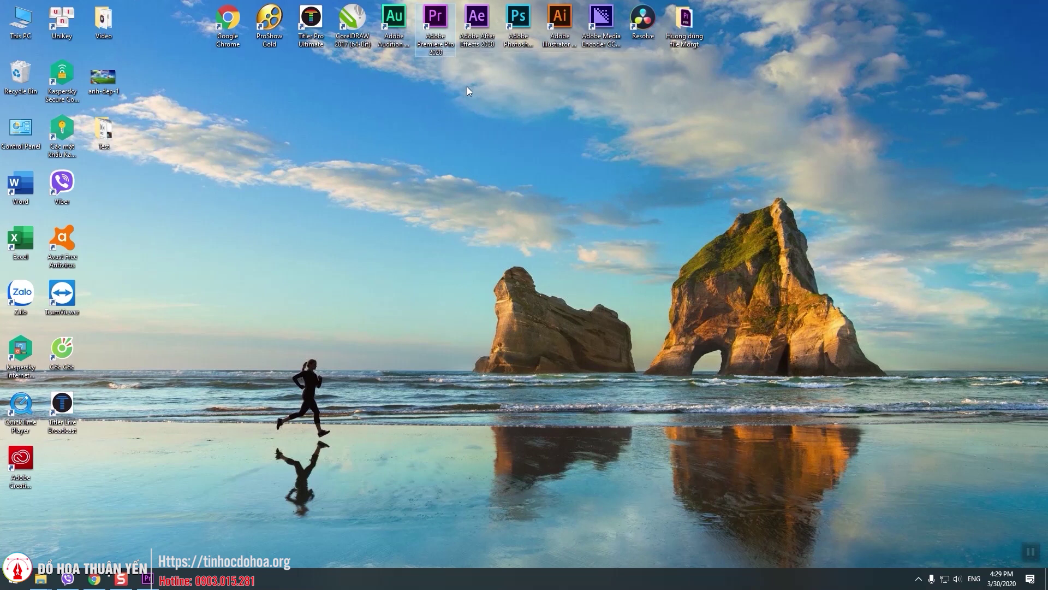
click(477, 37)
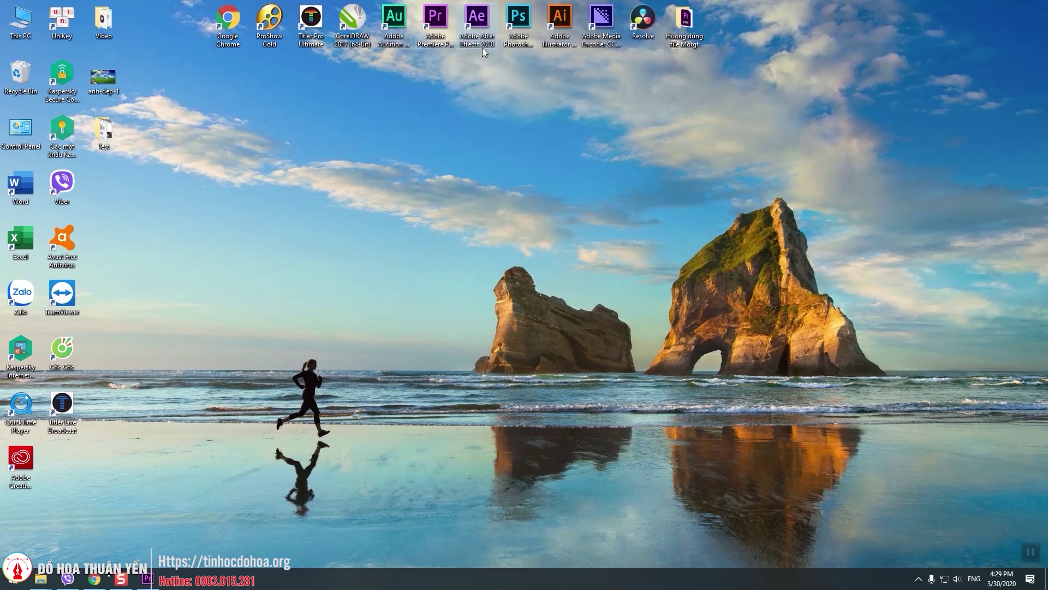
click(441, 48)
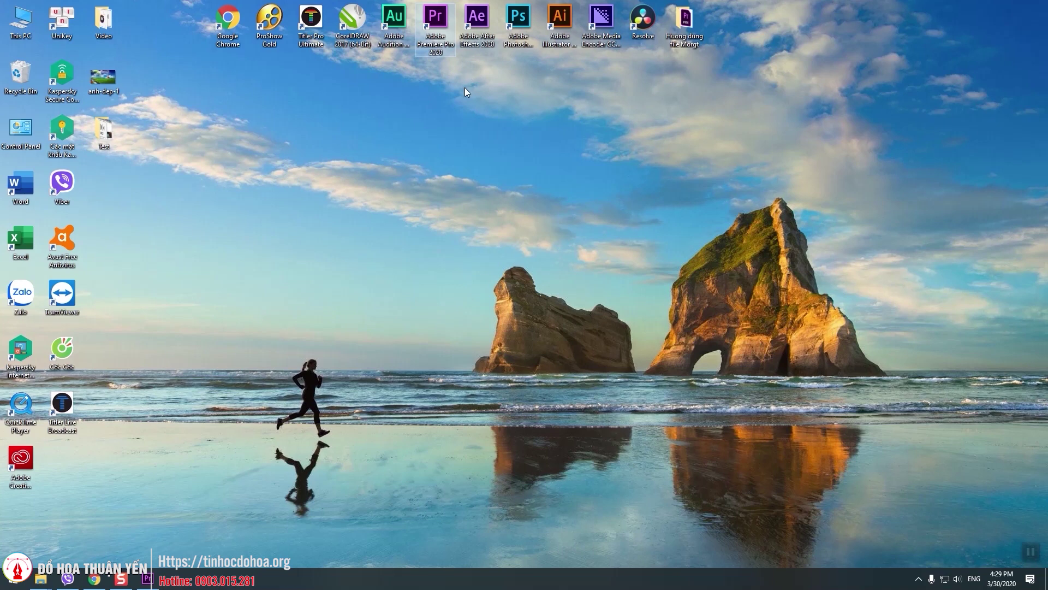
click(478, 46)
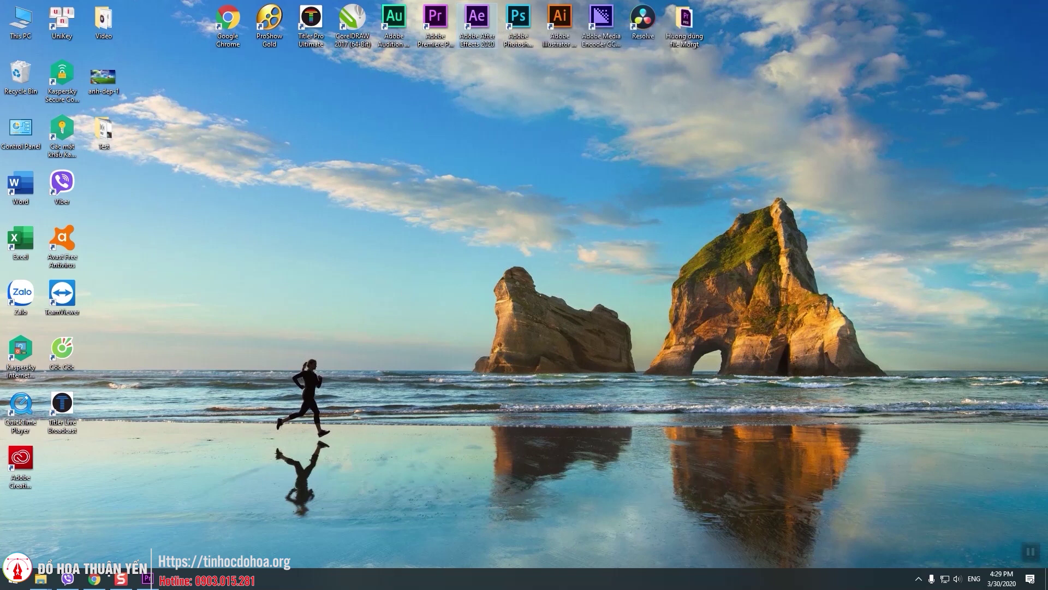
- Set aside the Typoking Premiere window and open Huong dung file Morgt > Vintage II
mouse_move(41, 578)
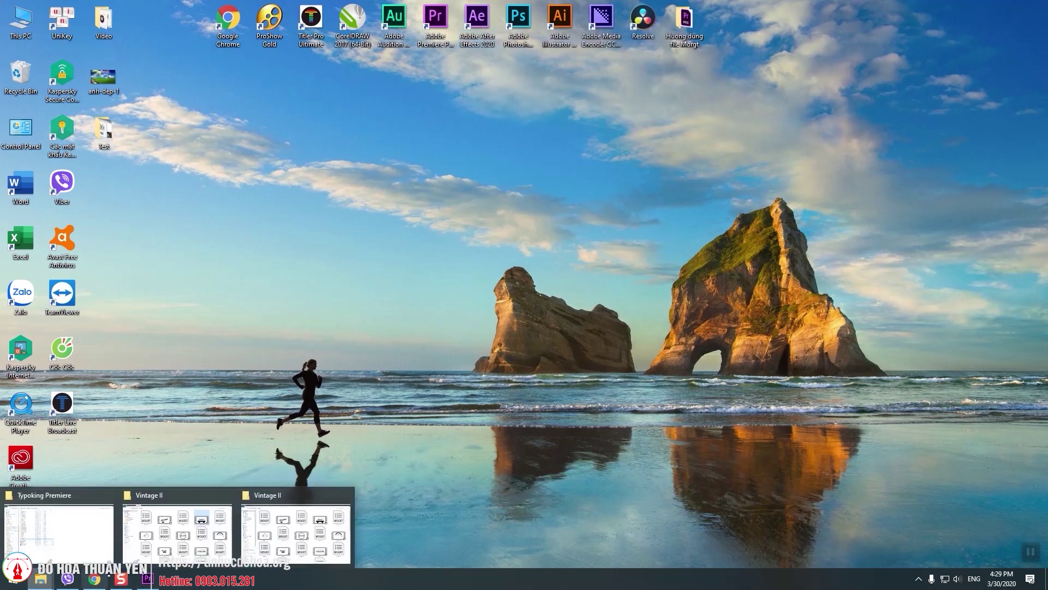
click(60, 532)
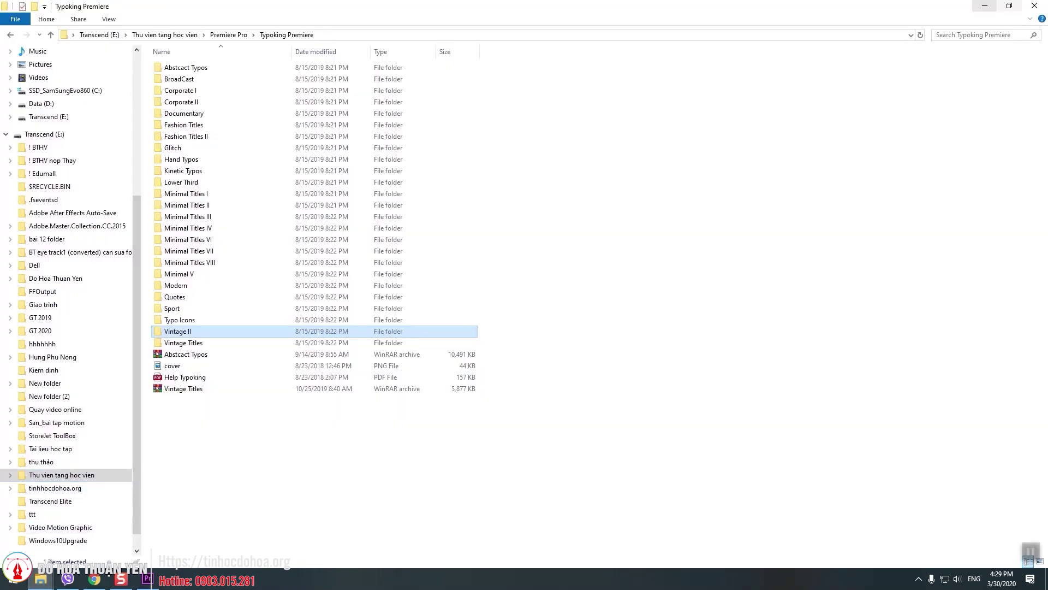
click(984, 5)
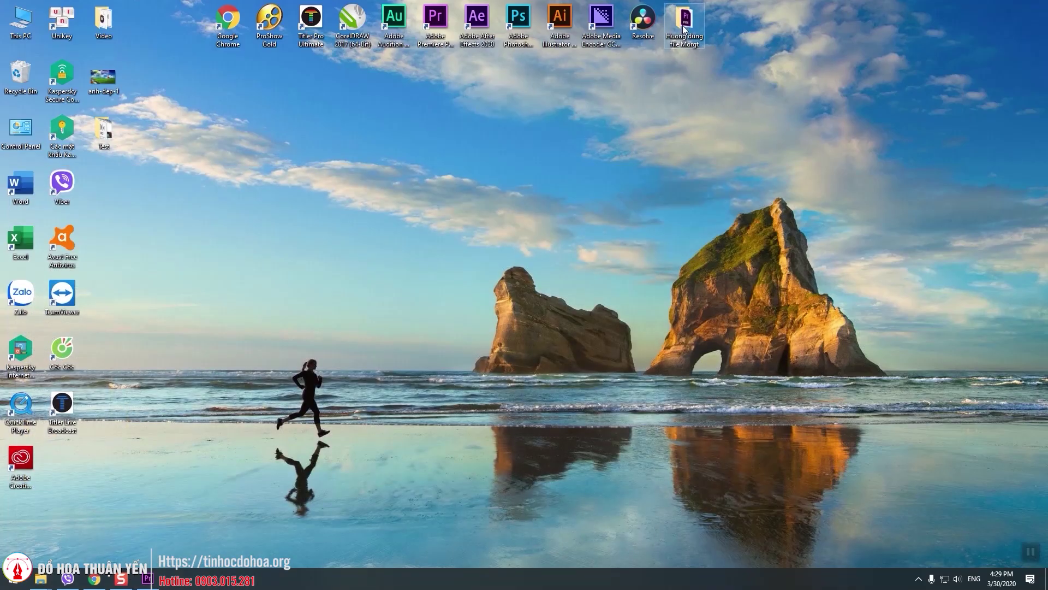
double_click(683, 26)
double_click(185, 81)
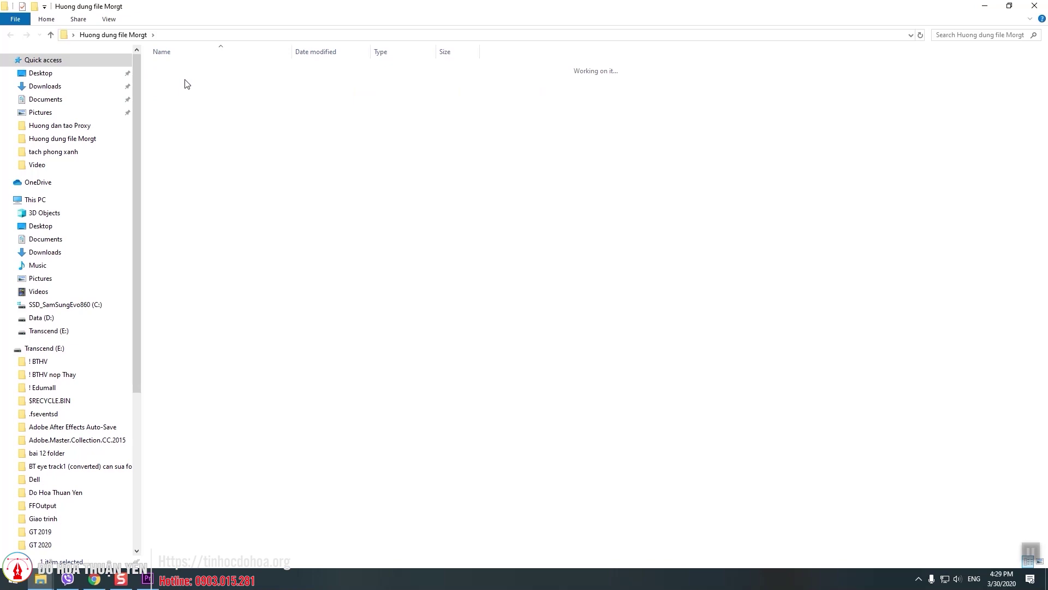
- Show the Vintage II files as extra large icons and select Vintage II - 01
right_click(711, 160)
mouse_move(765, 164)
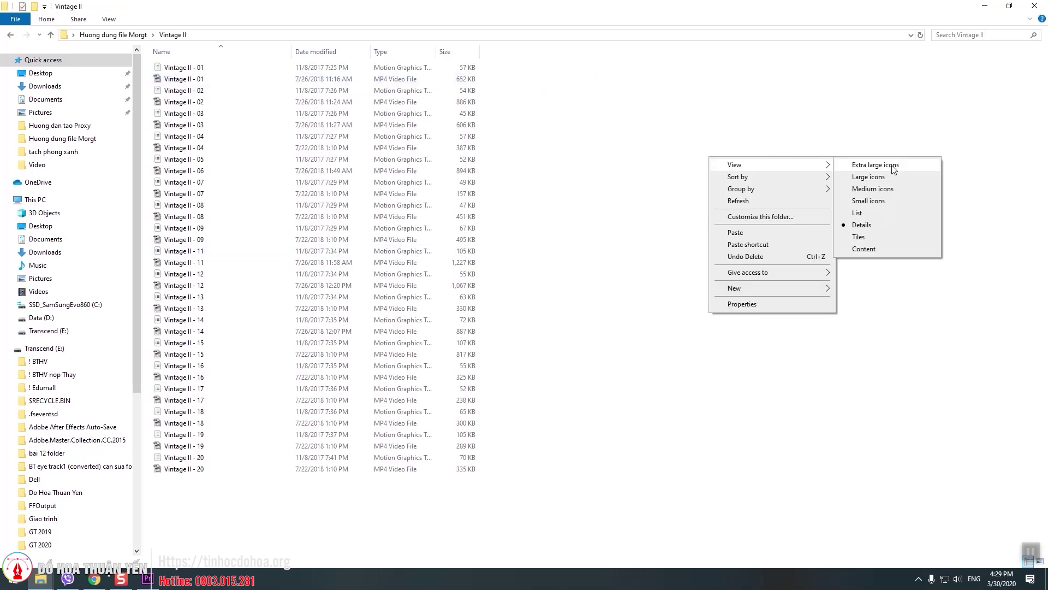
click(890, 165)
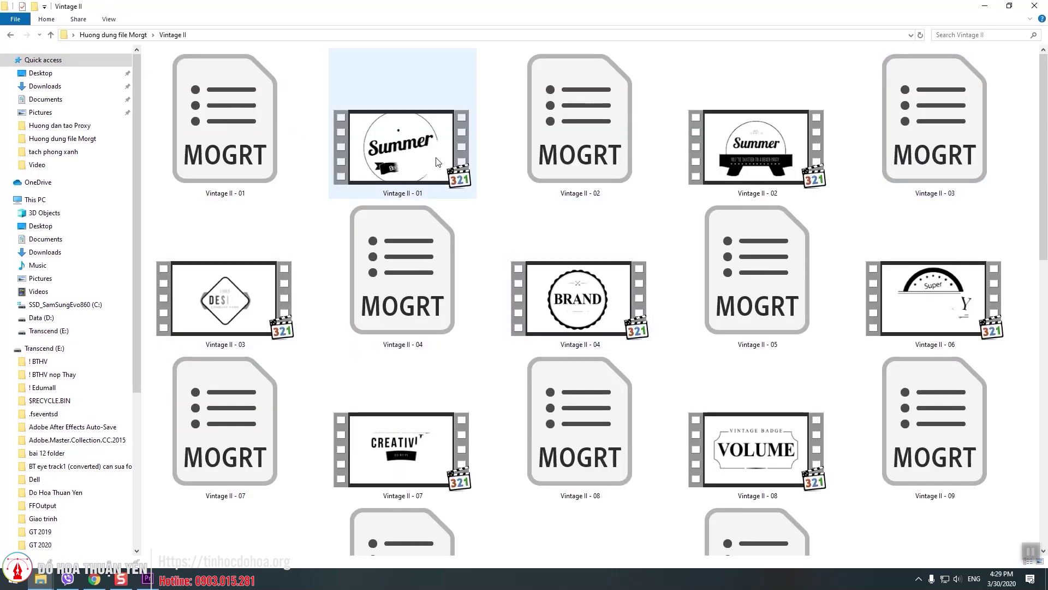
click(202, 140)
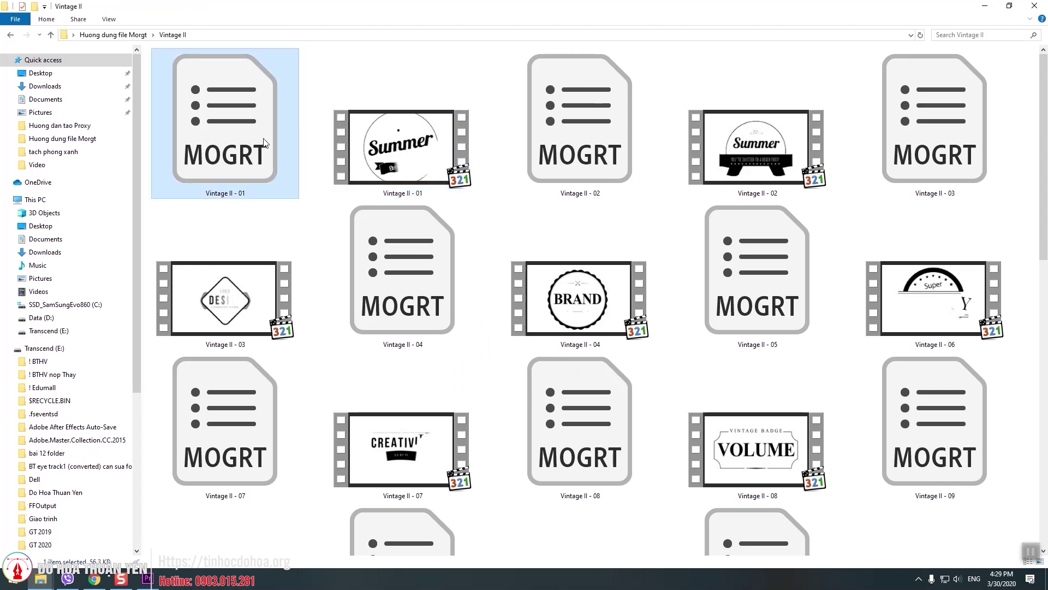
right_click(213, 129)
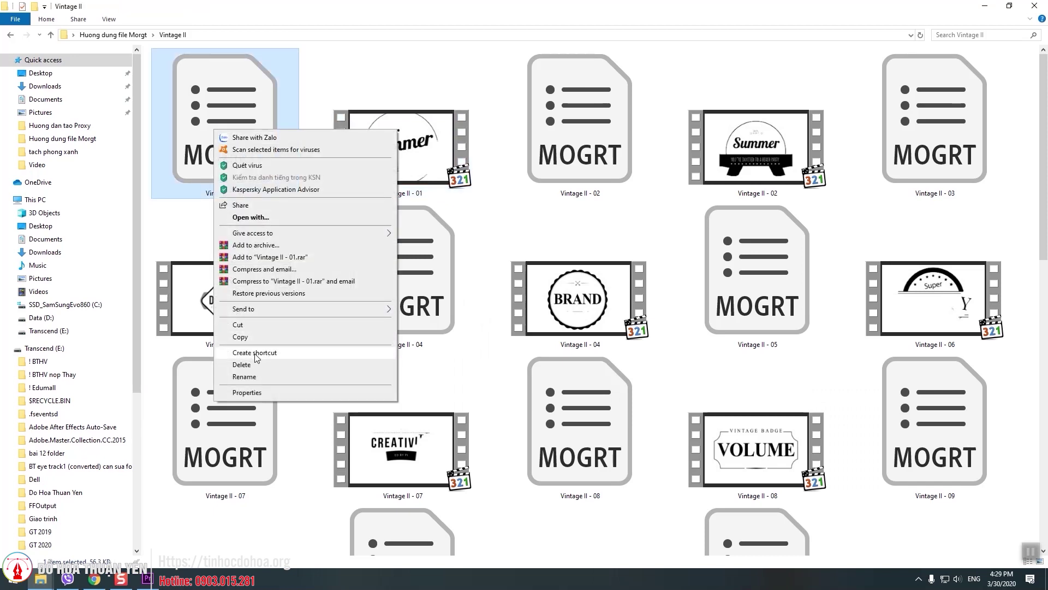
- Paste a copy of Vintage II - 01 into the Huong dung file Morgt folder
click(253, 338)
click(113, 34)
right_click(203, 139)
click(231, 219)
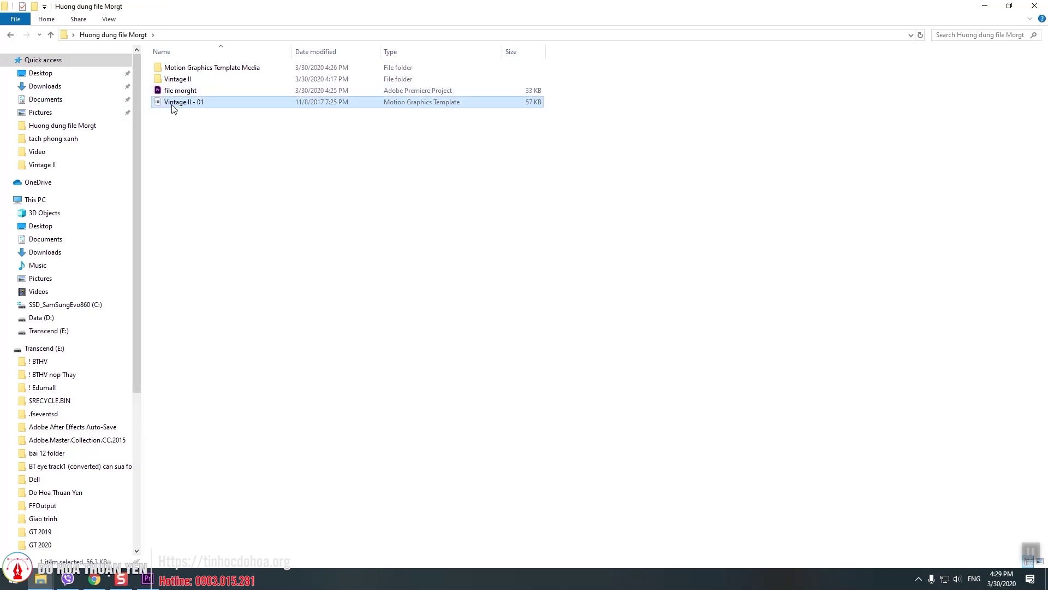
- Minimise File Explorer and launch After Effects from its desktop shortcut
click(984, 6)
right_click(484, 33)
click(499, 39)
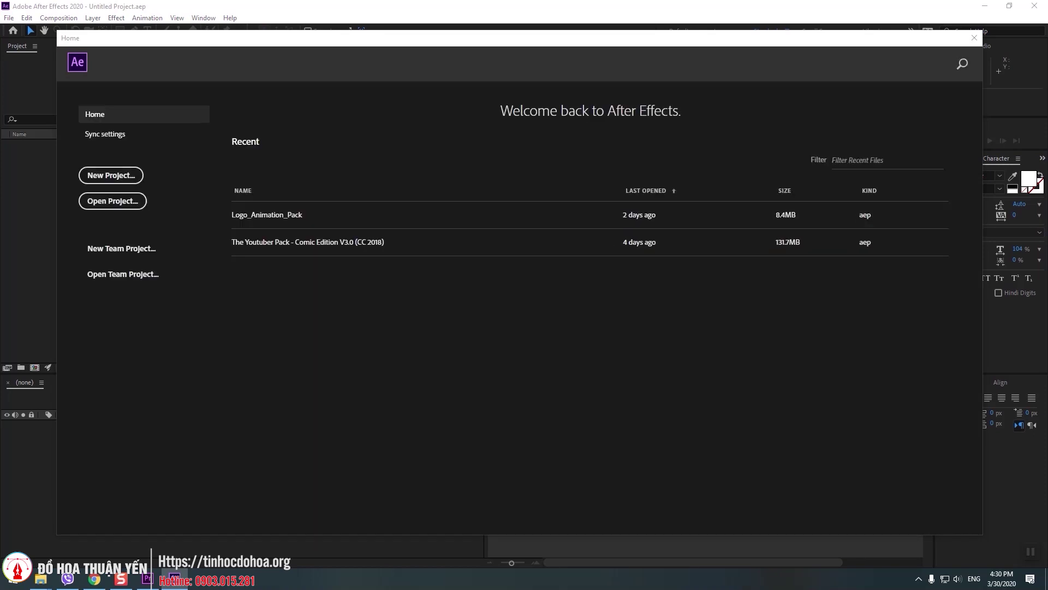
- Open Vintage II - 01.mogrt as a project, extracting it to the same folder and accepting conversion
click(119, 176)
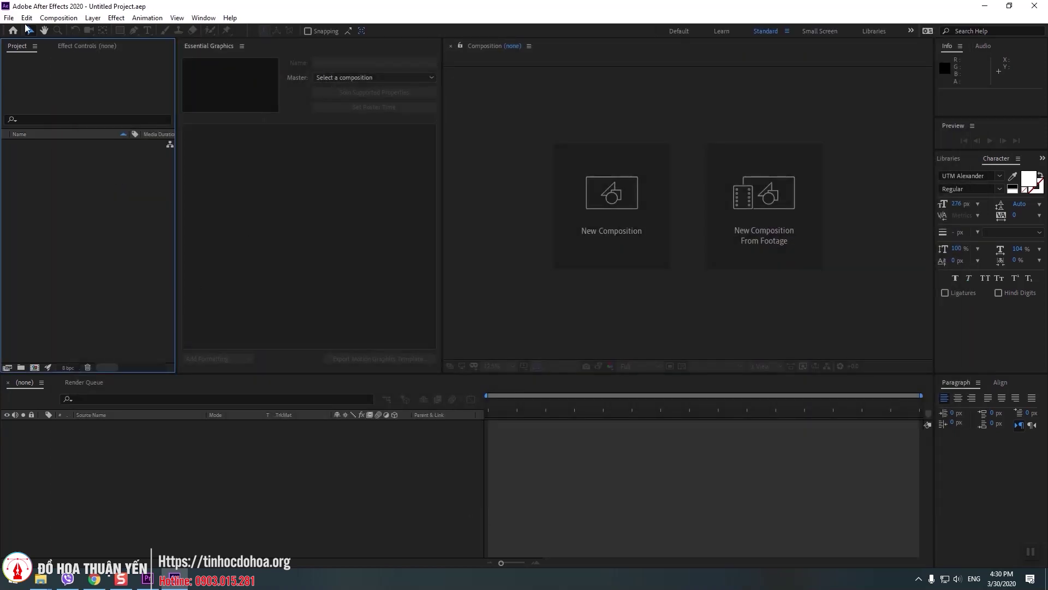
click(9, 20)
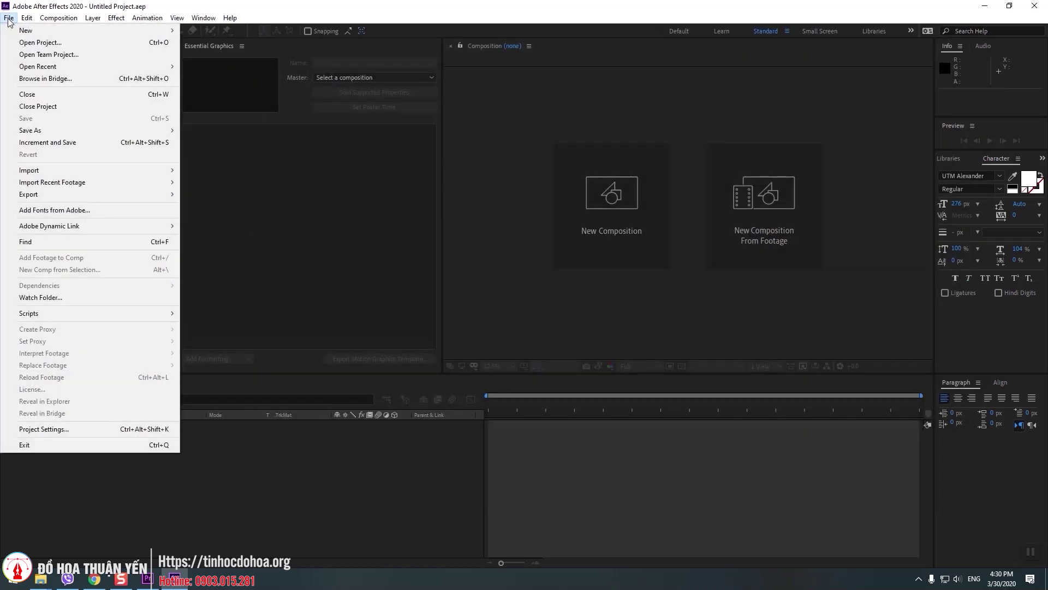
click(38, 47)
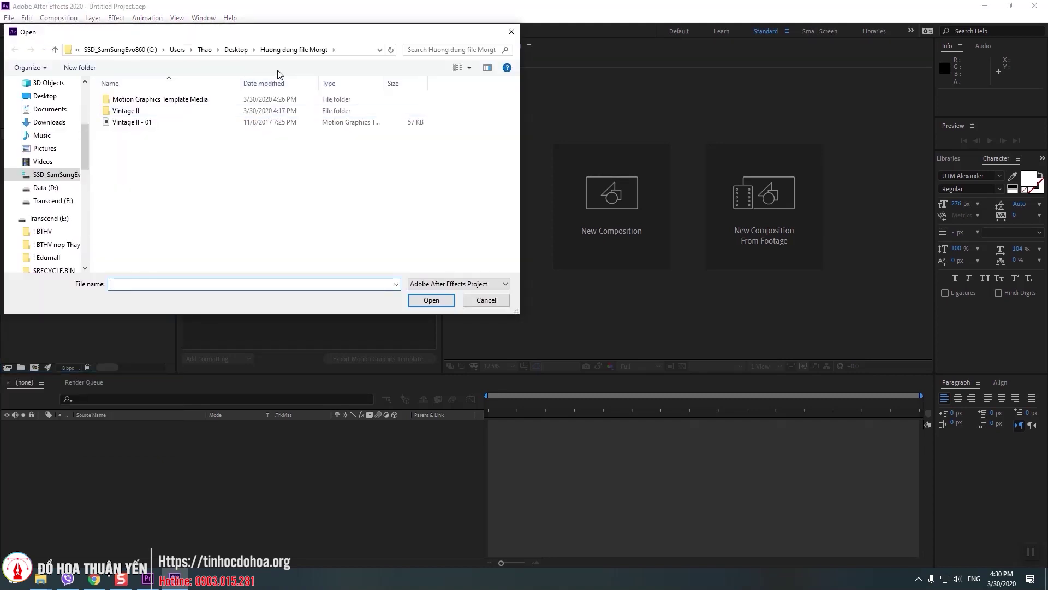
click(140, 126)
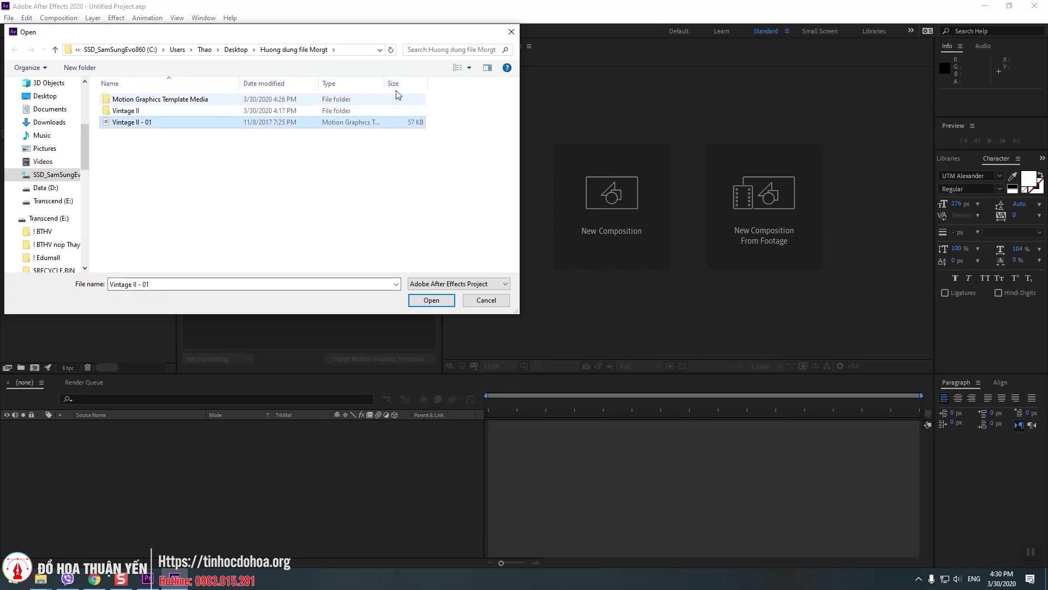
drag(382, 82, 423, 83)
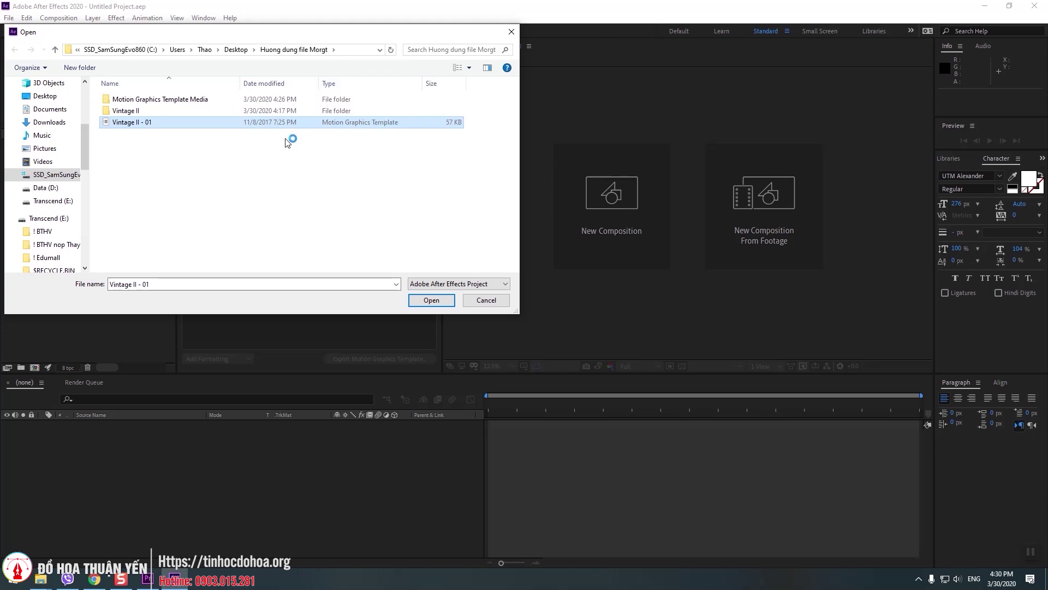
click(431, 300)
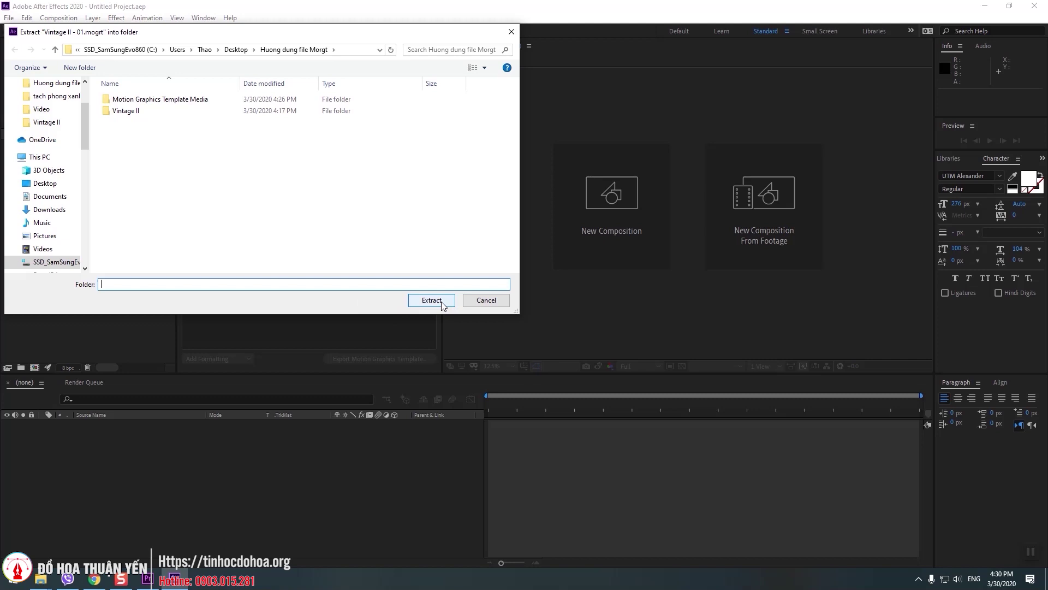
click(434, 299)
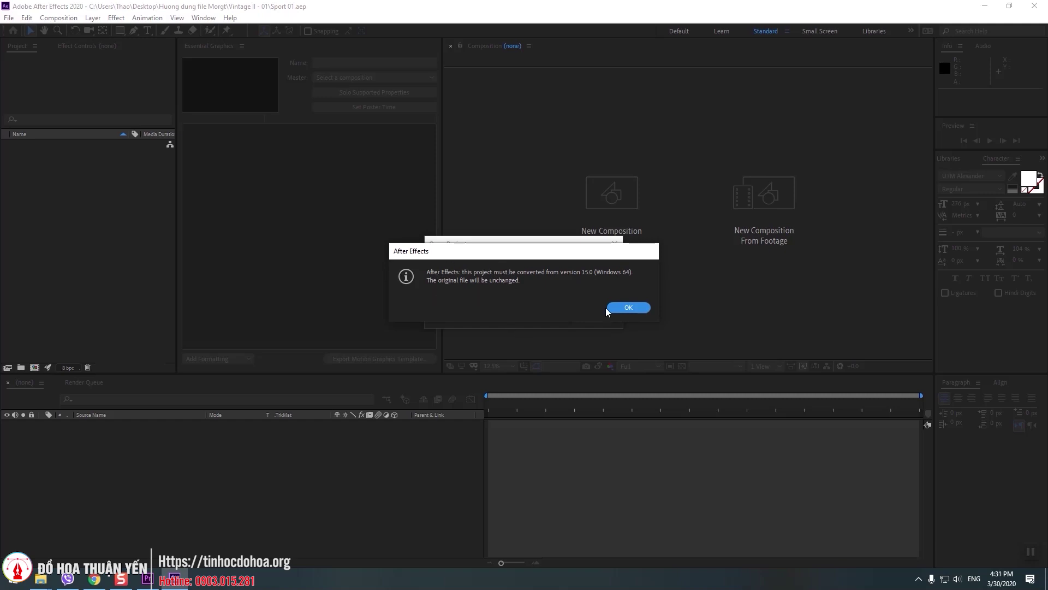
click(643, 309)
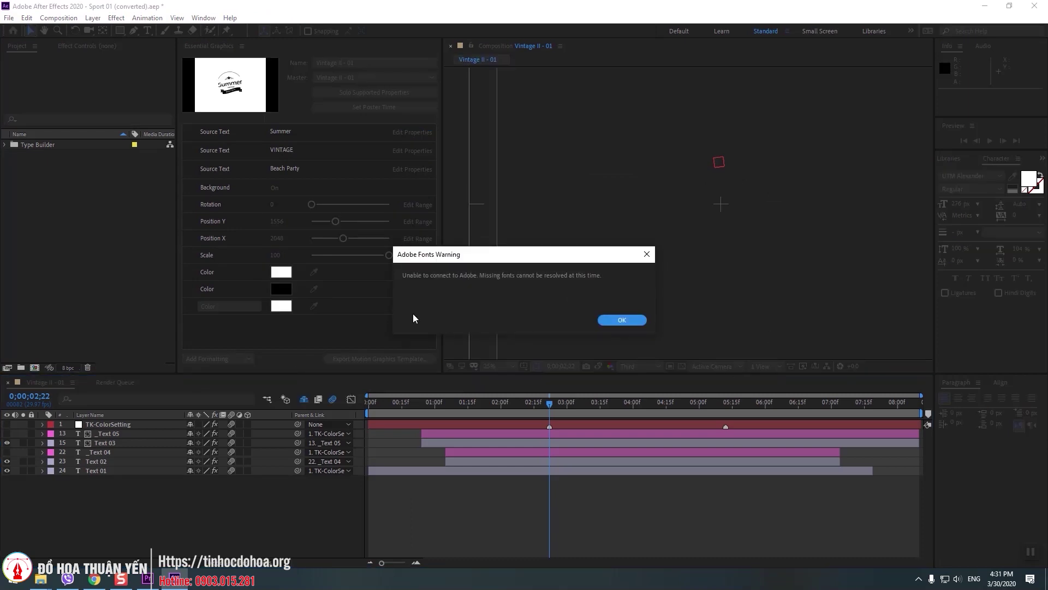
- Dismiss the Adobe Fonts warning, keep default substitution for LobsterTwo BoldItalic, and zoom the viewer out
click(619, 319)
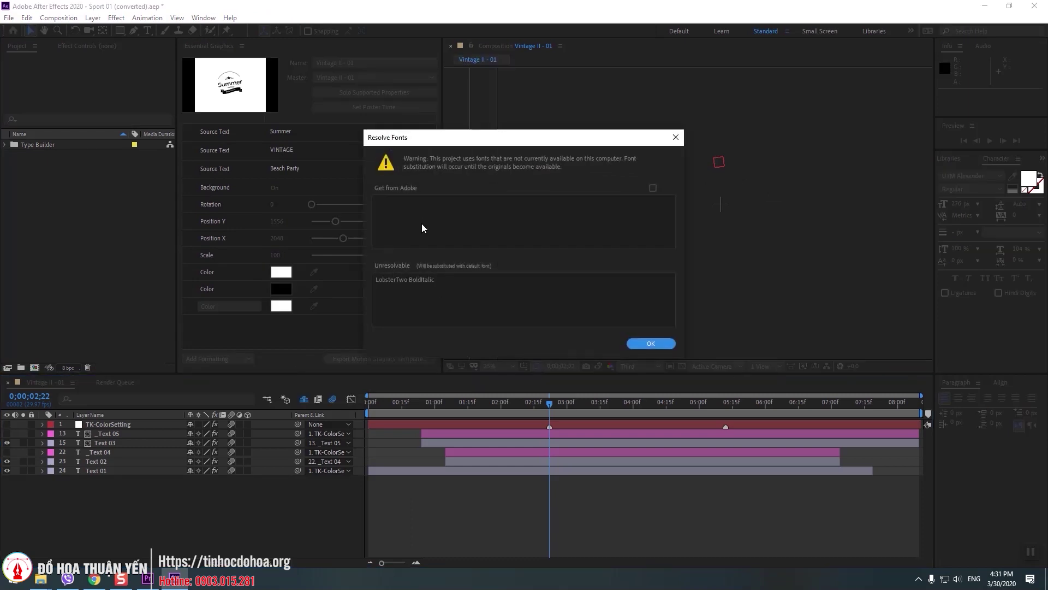
click(650, 343)
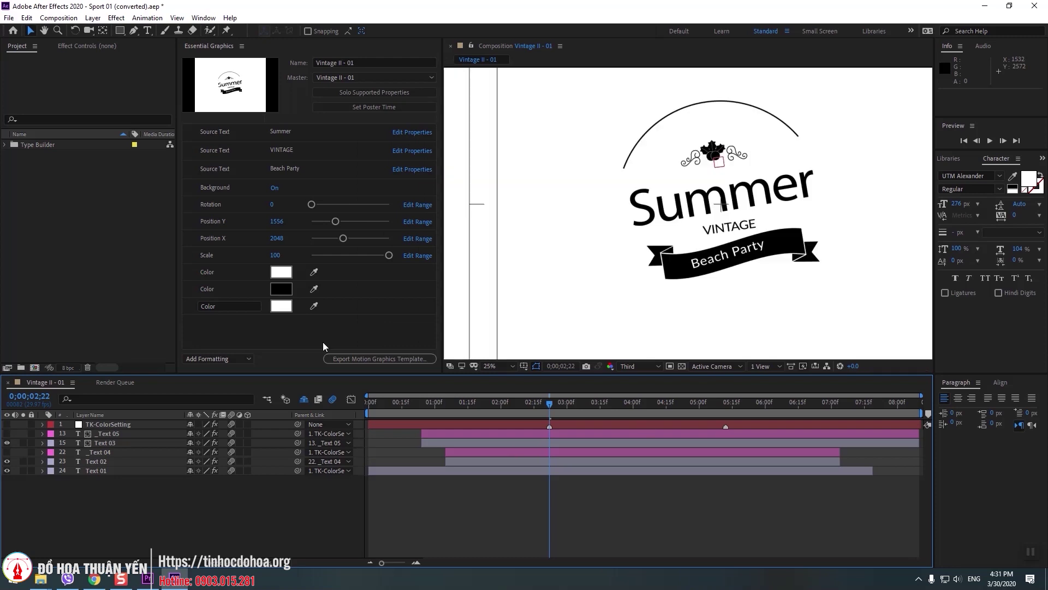
scroll(579, 222, down, 1)
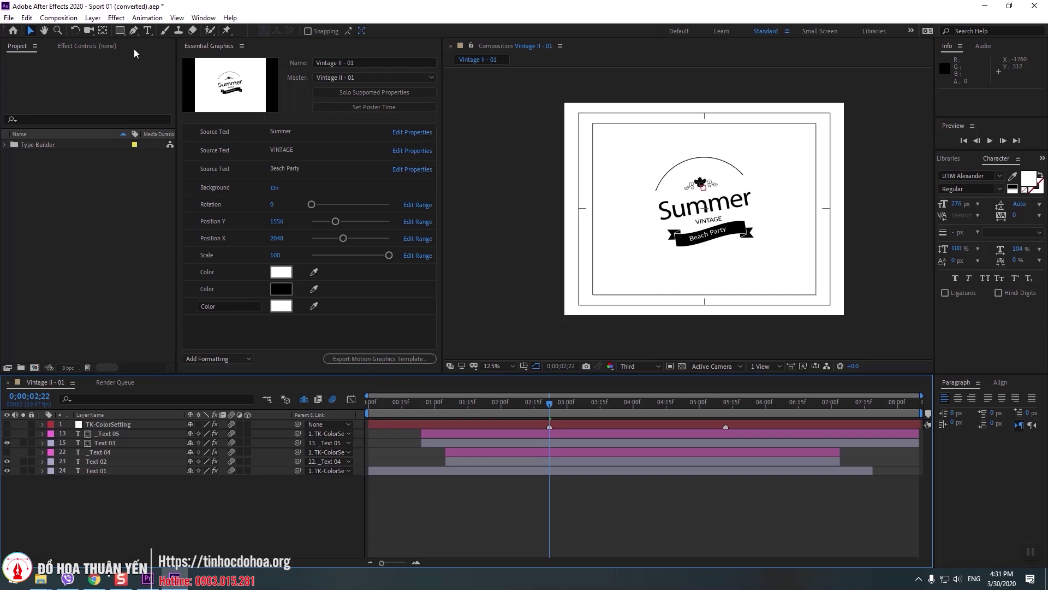
click(202, 19)
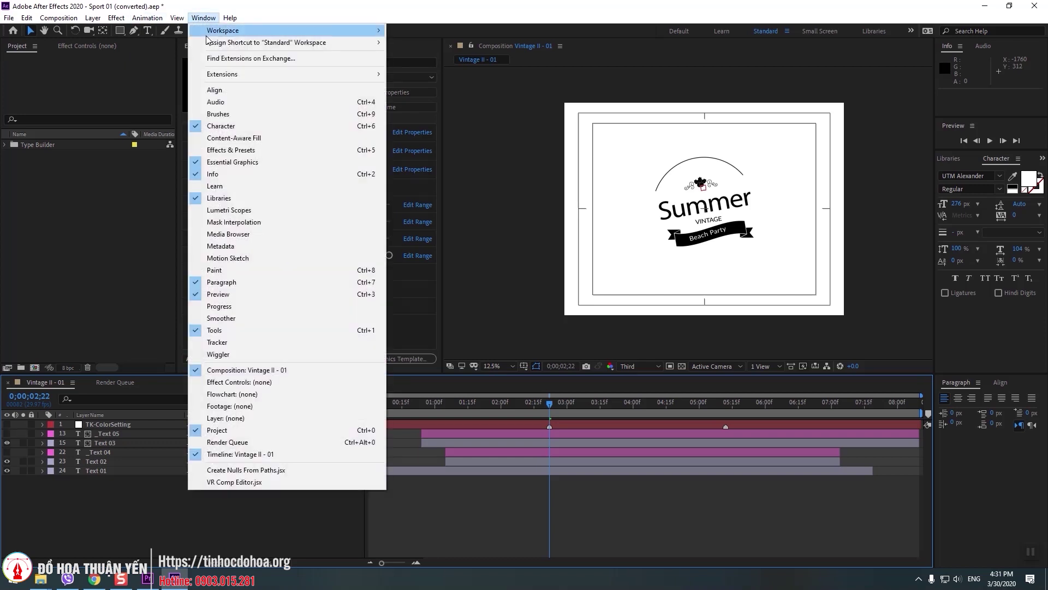
mouse_move(275, 31)
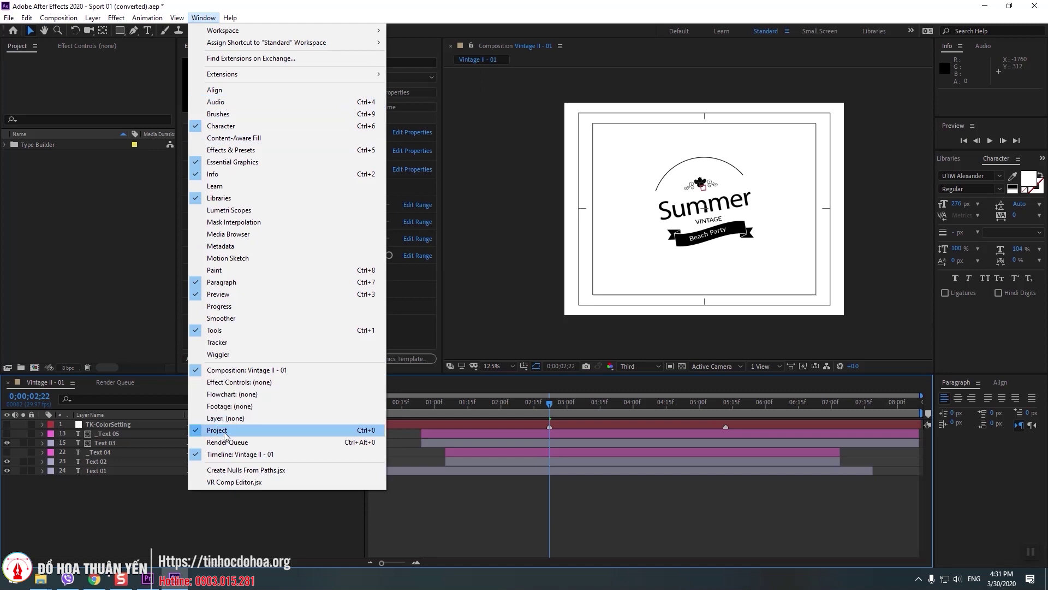
click(253, 164)
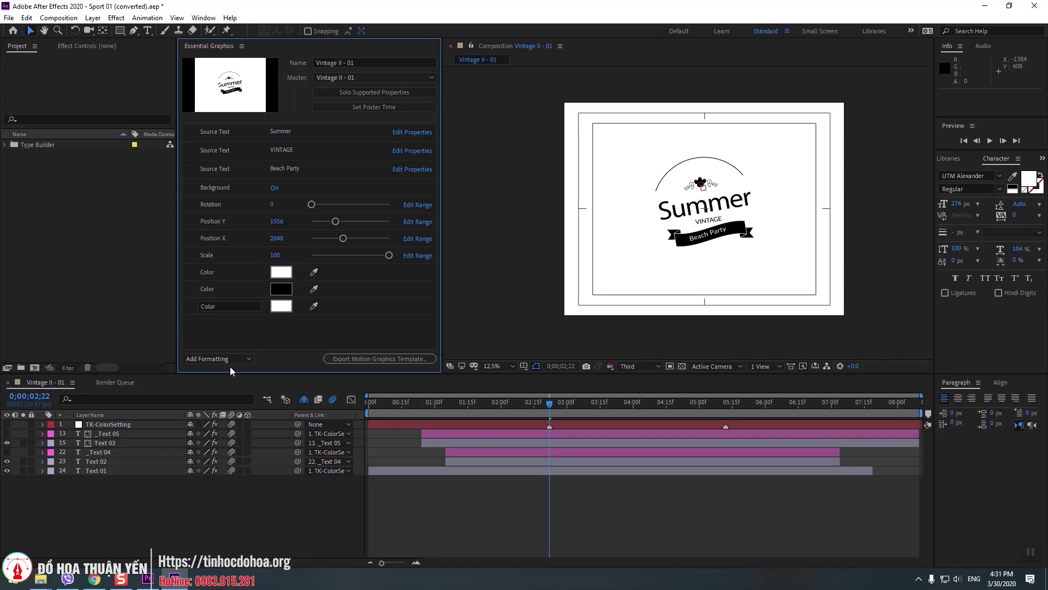
click(203, 17)
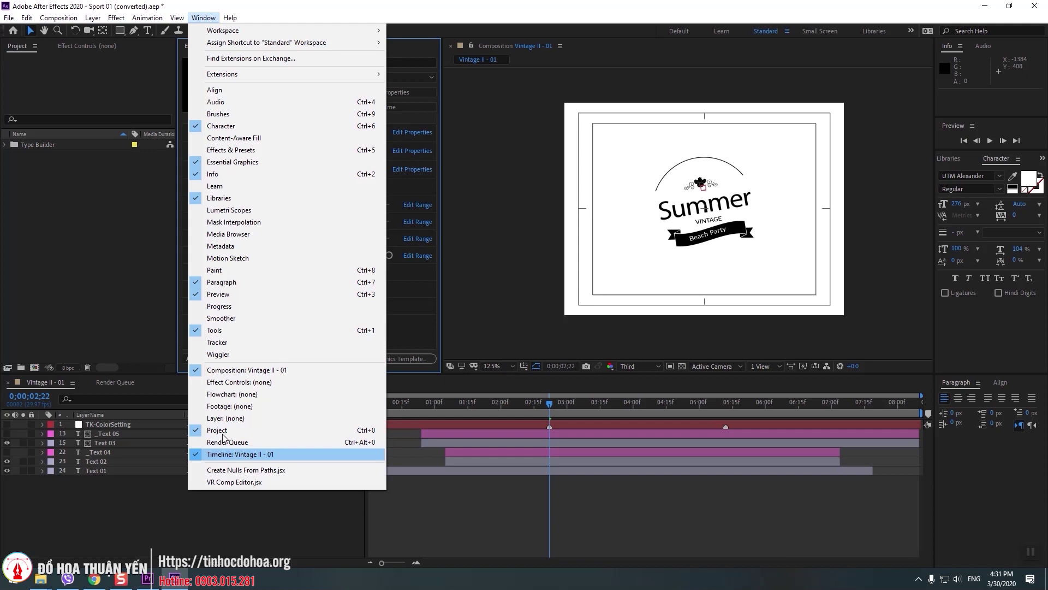
click(57, 172)
click(711, 211)
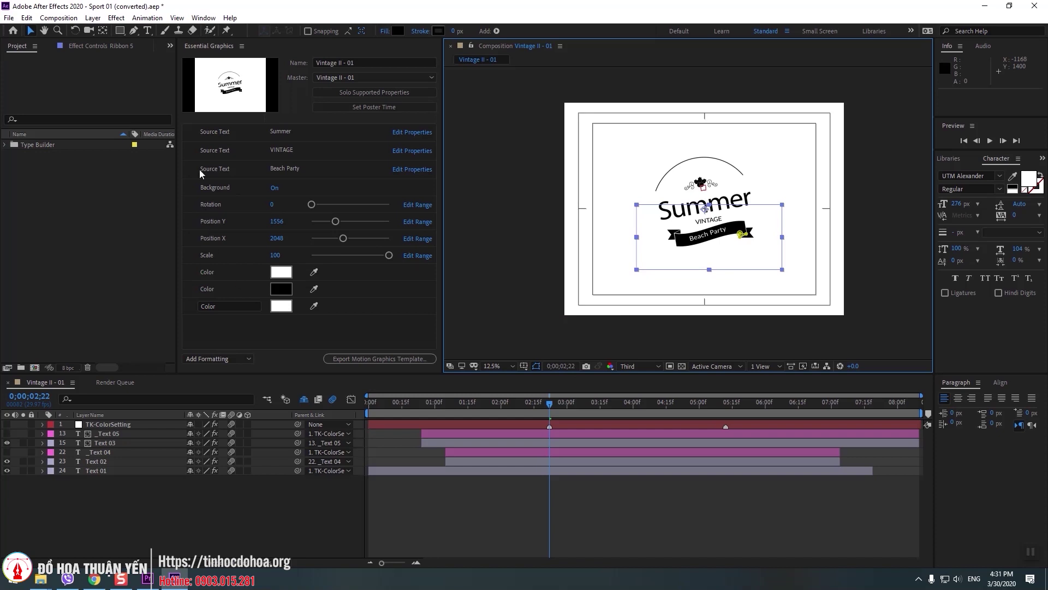
- Inspect the Summer and VINTAGE Source Text properties and show the timeline's Modes columns
click(218, 130)
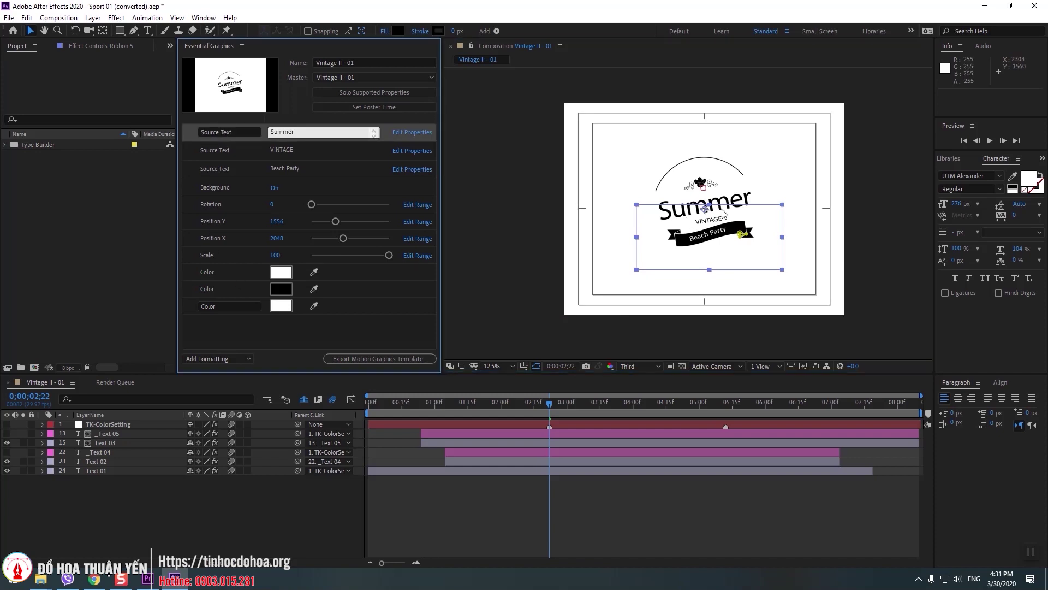
click(175, 578)
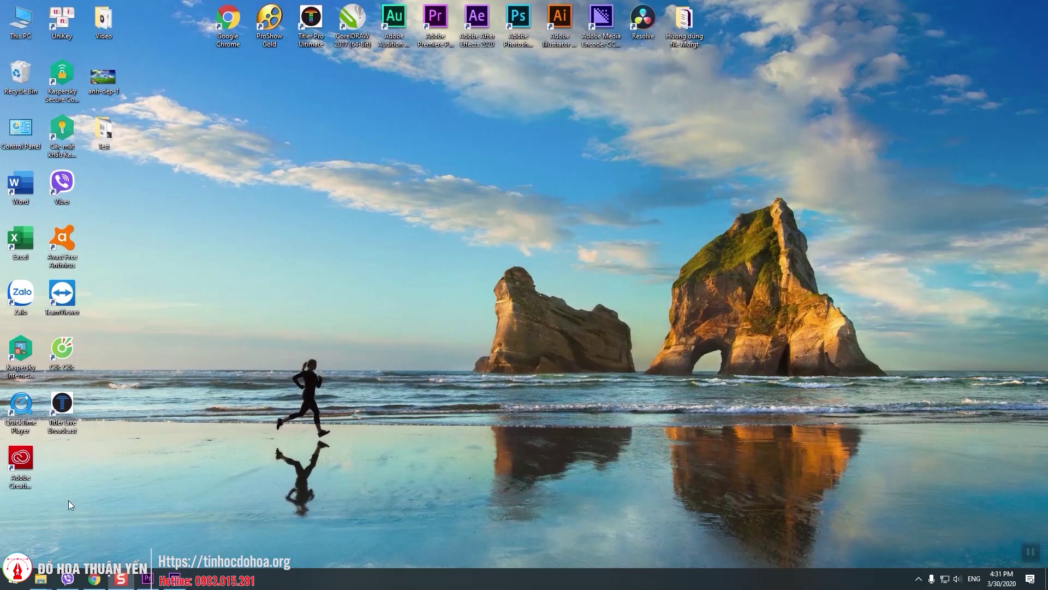
click(175, 578)
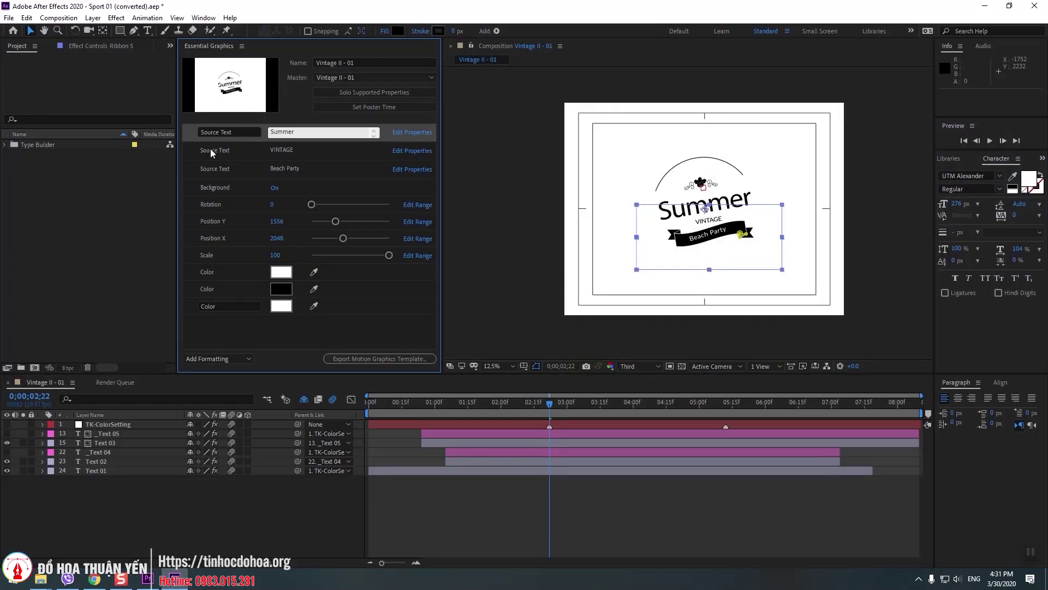
click(241, 151)
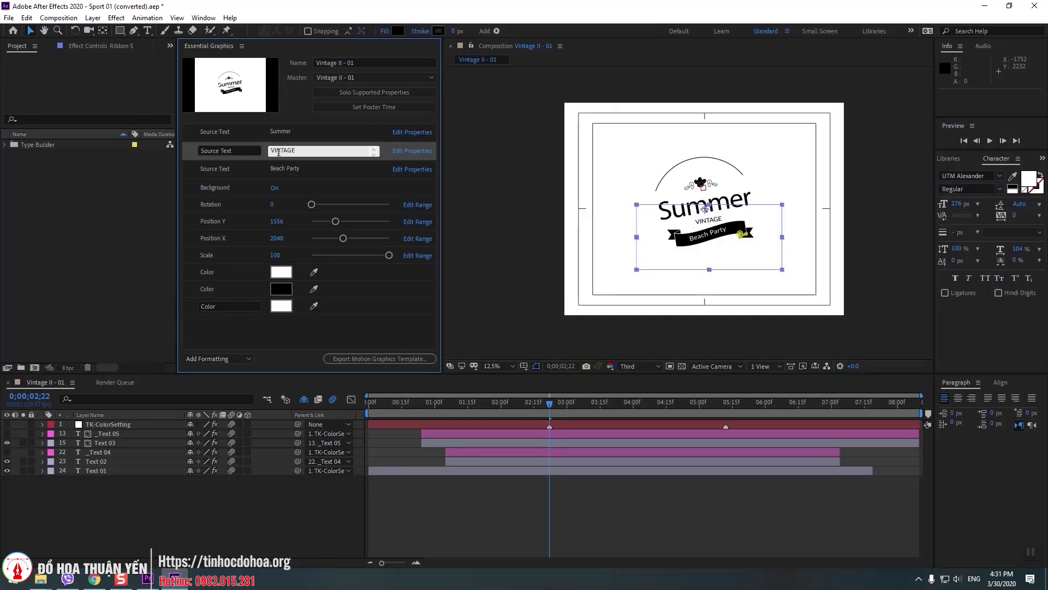
click(200, 563)
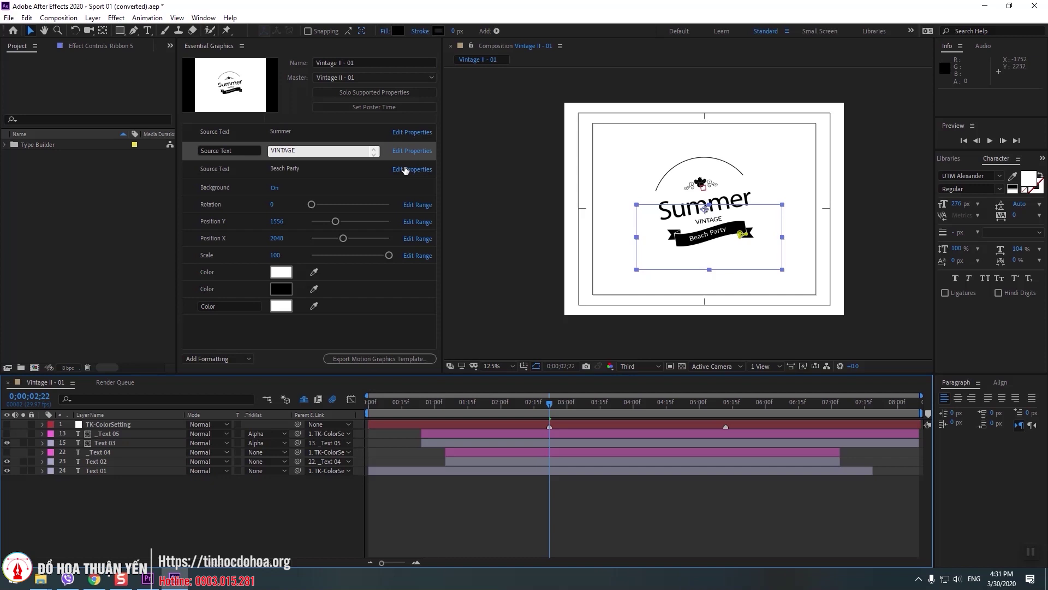
- Select Text 01 and toggle its visibility to confirm it holds the Summer title
click(101, 461)
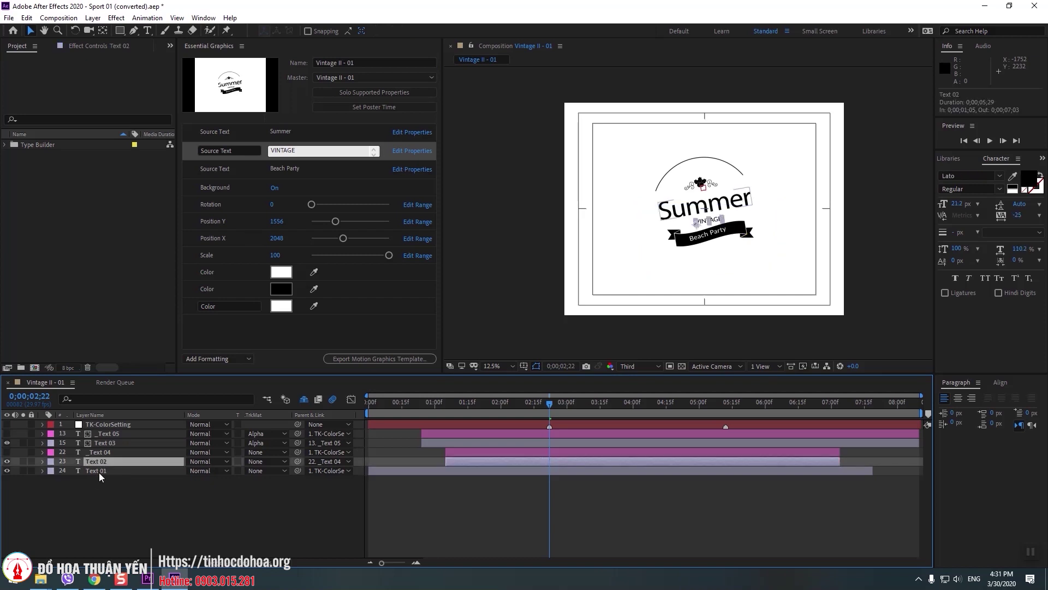
click(96, 470)
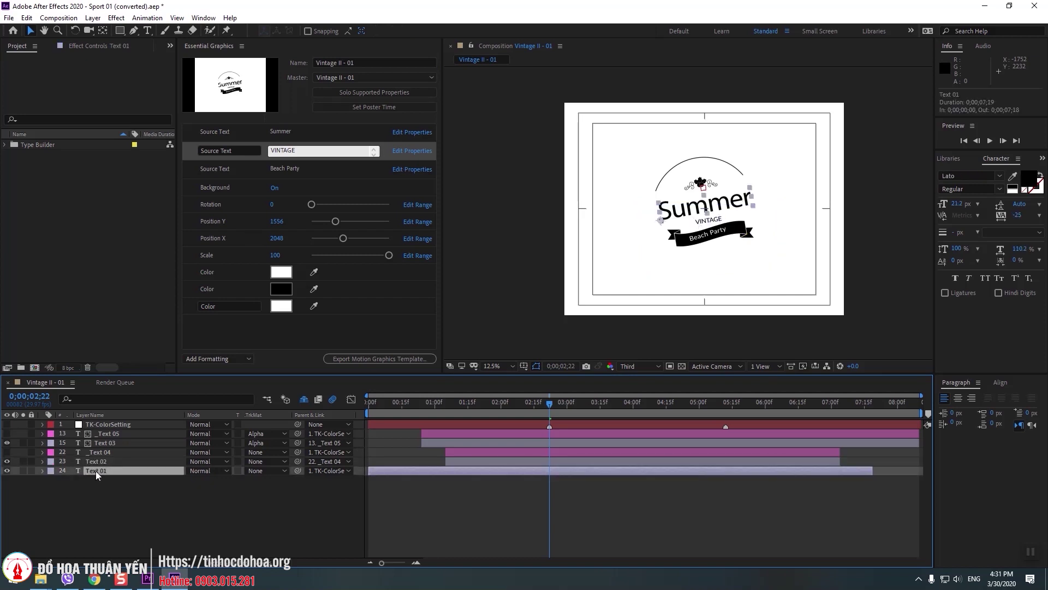
click(7, 471)
click(7, 470)
click(6, 471)
click(7, 471)
click(6, 471)
click(7, 471)
click(7, 470)
click(6, 471)
click(6, 470)
click(6, 471)
click(6, 471)
click(7, 470)
click(7, 471)
click(7, 471)
click(975, 176)
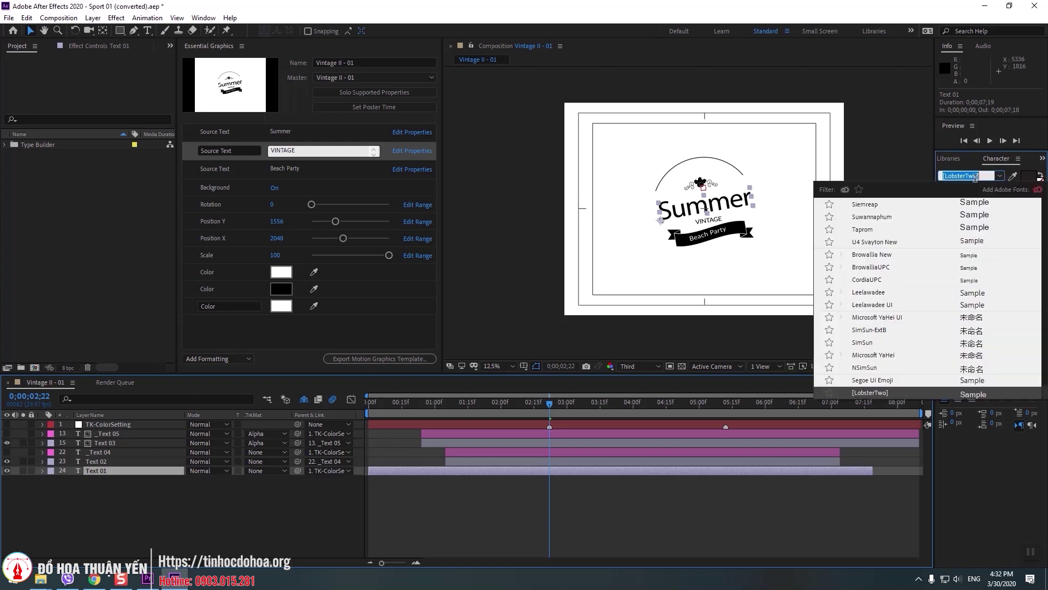
- Try several UTM fonts on the Summer title, settling on UTM Arruba KT
text(utm)
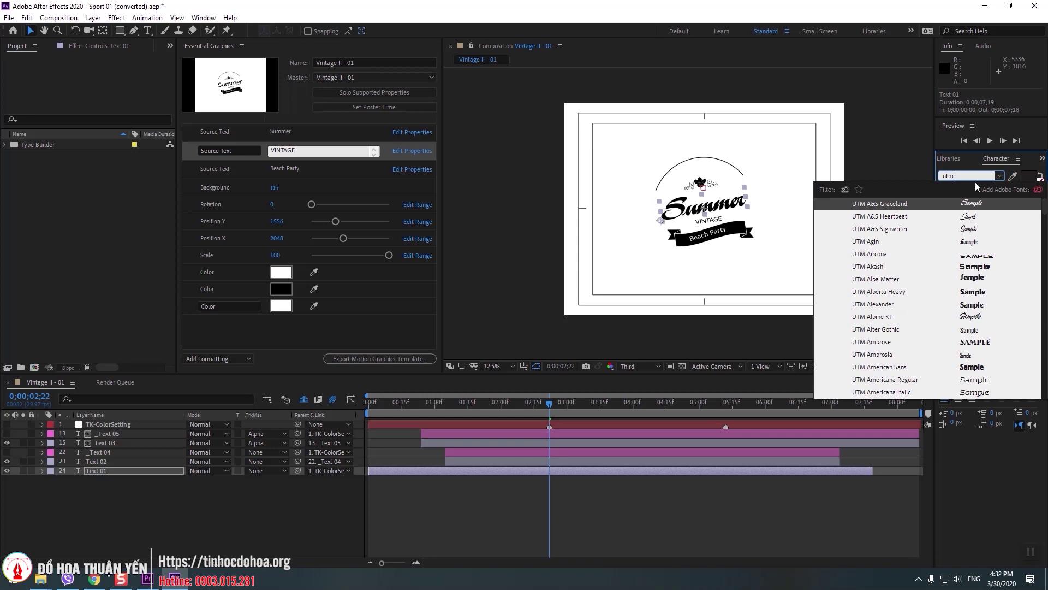
scroll(958, 290, down, 4)
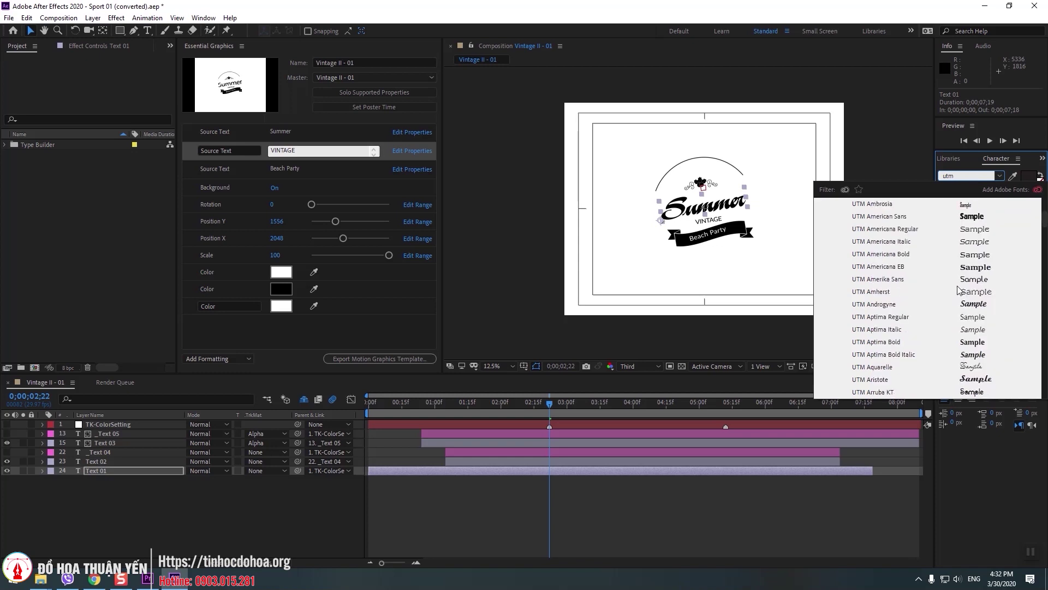
click(969, 355)
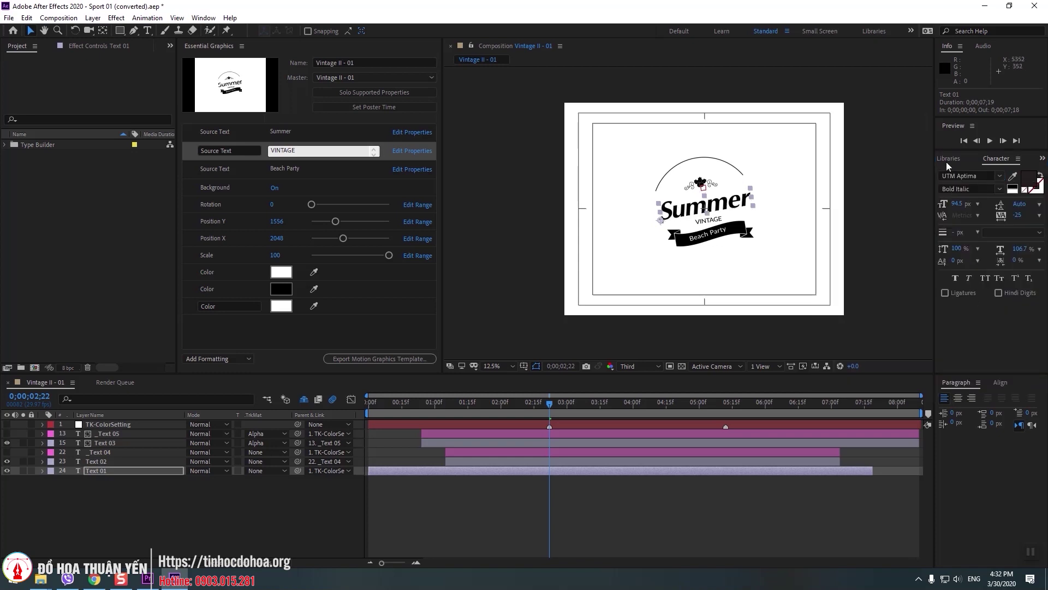
click(999, 176)
scroll(967, 249, down, 2)
scroll(977, 235, up, 3)
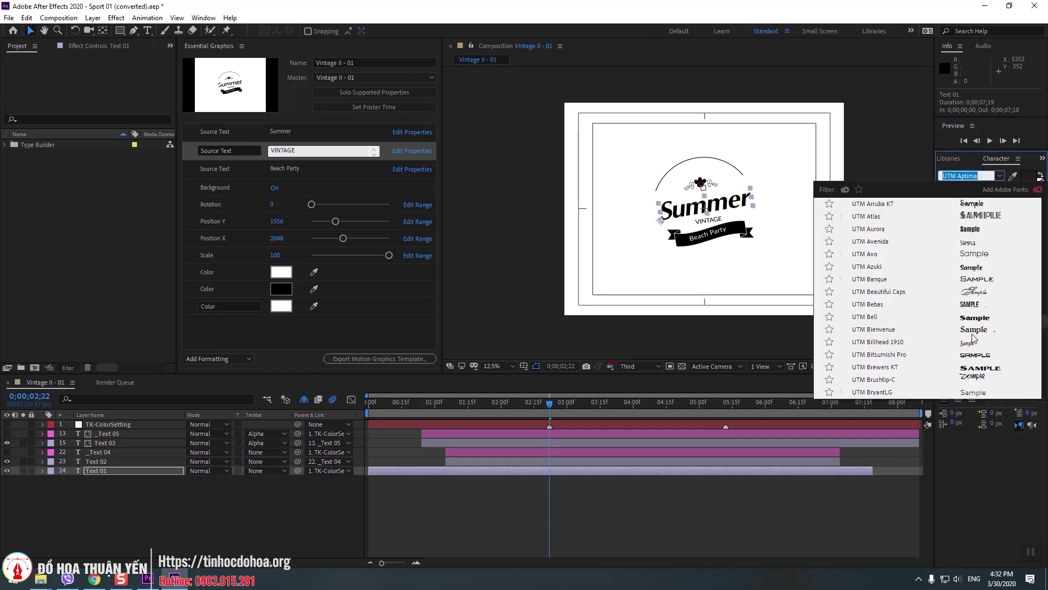
click(973, 330)
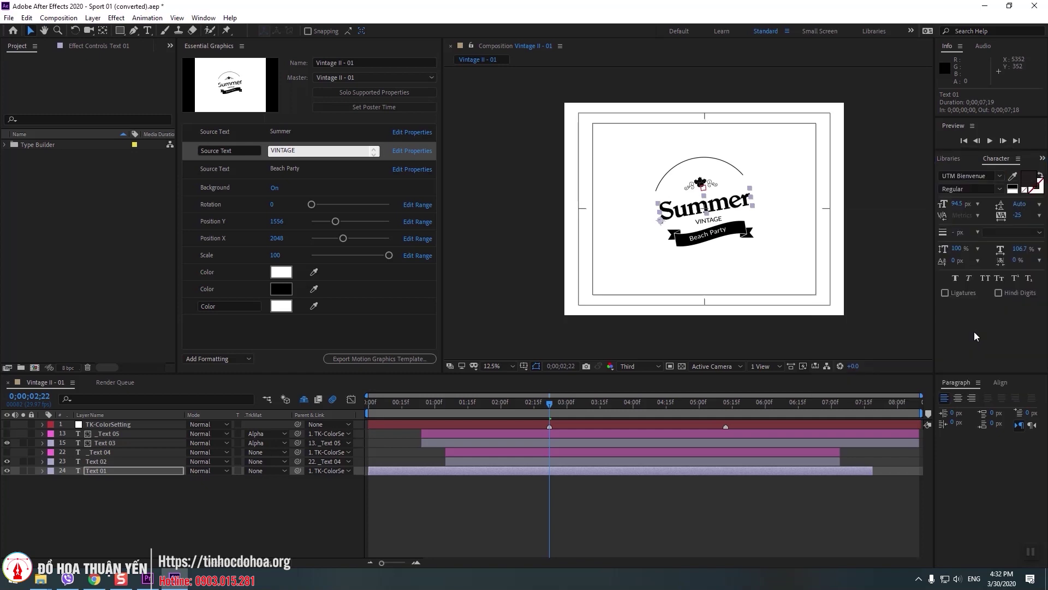
click(1000, 176)
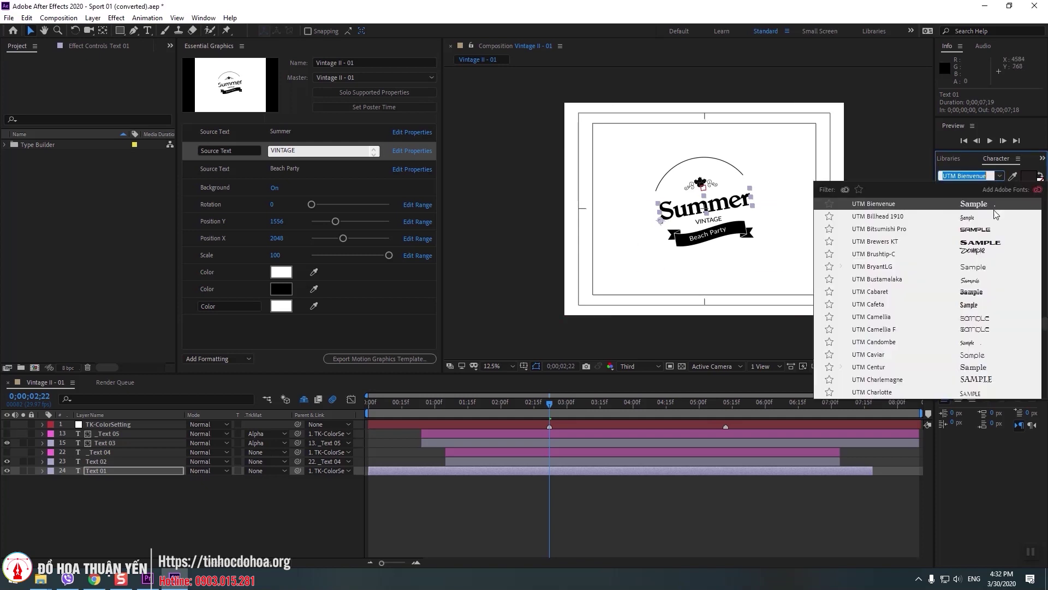
scroll(977, 323, up, 4)
click(981, 229)
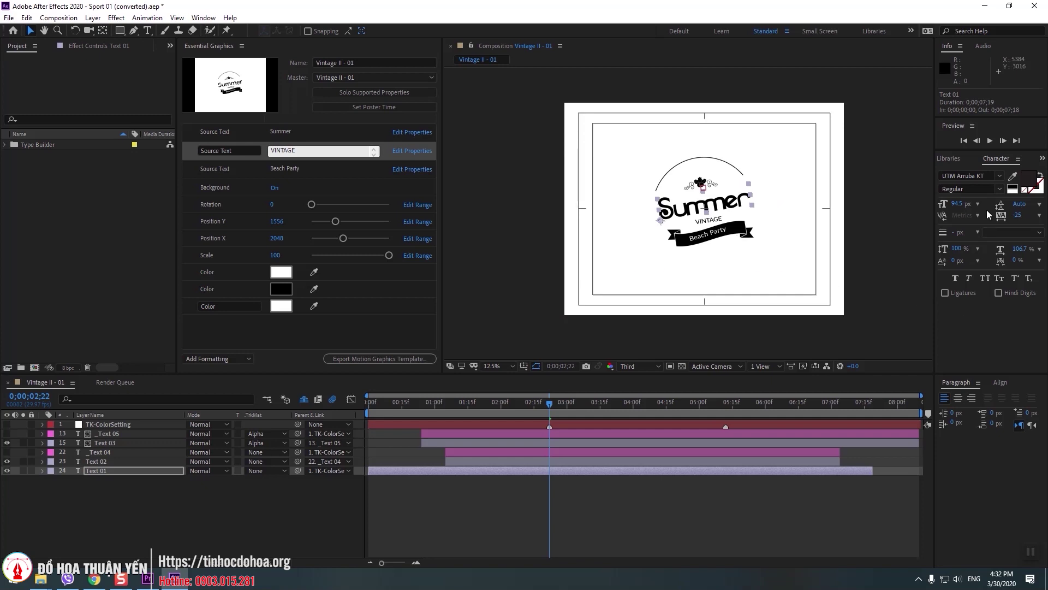
- Enlarge Summer to 100 px with 98% horizontal scale, then identify the VINTAGE layer Text 02
drag(958, 204, 965, 205)
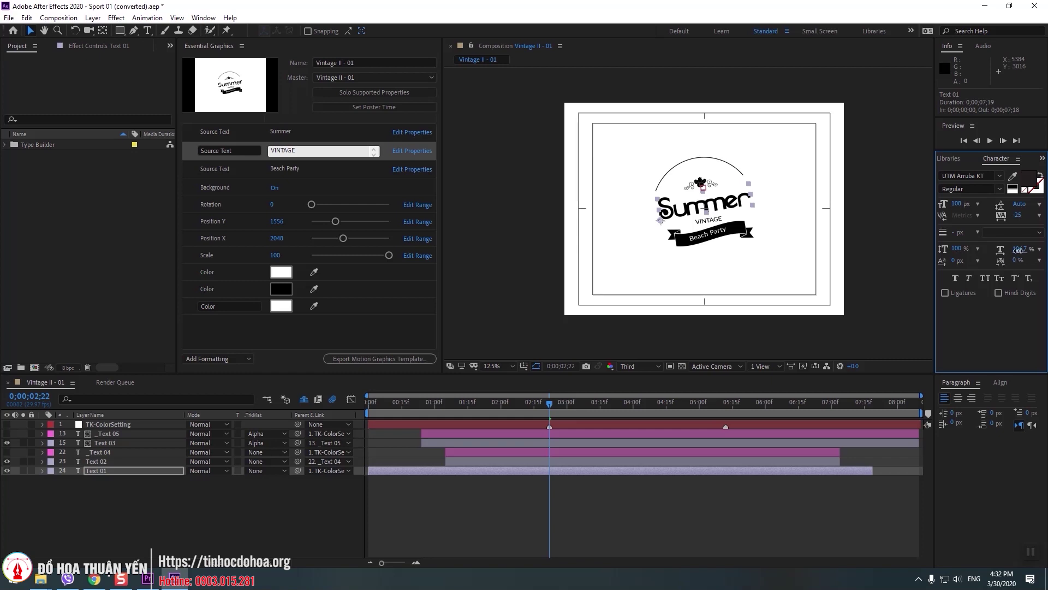
drag(1019, 248, 1026, 260)
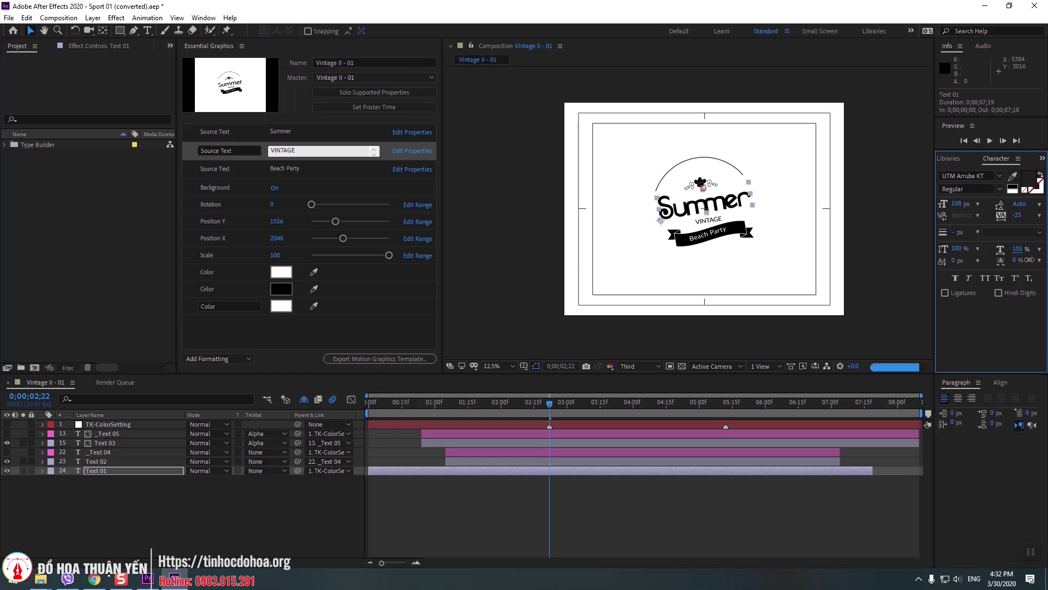
drag(1027, 260, 1029, 262)
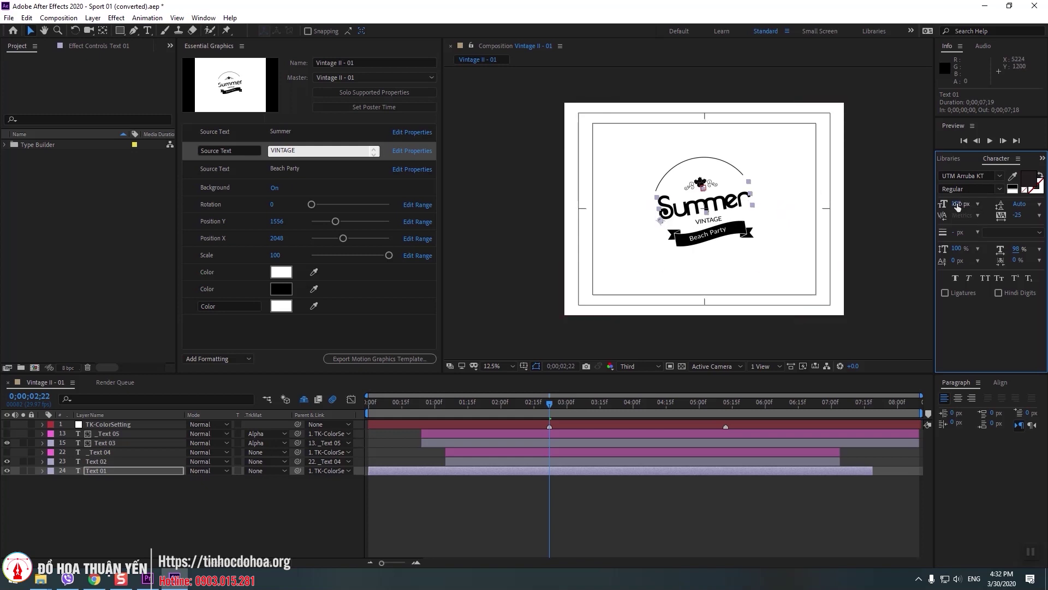
click(765, 235)
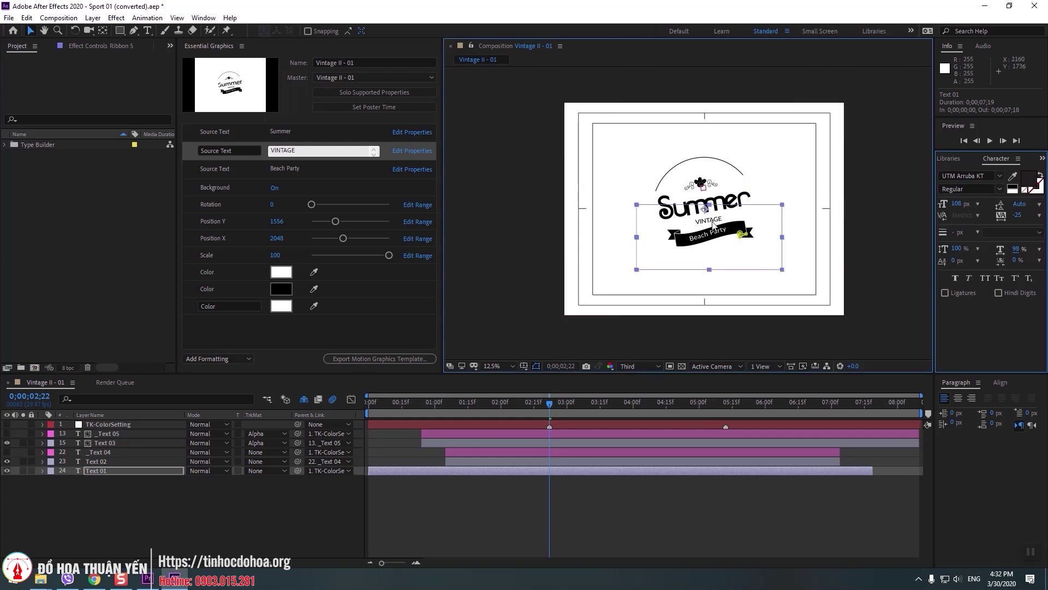
click(98, 463)
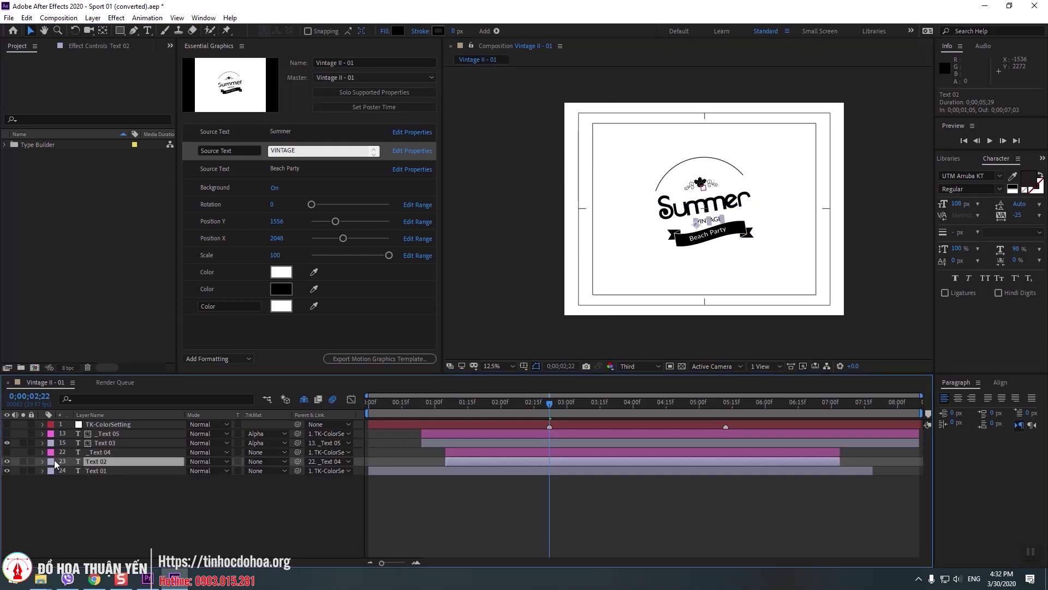
click(8, 462)
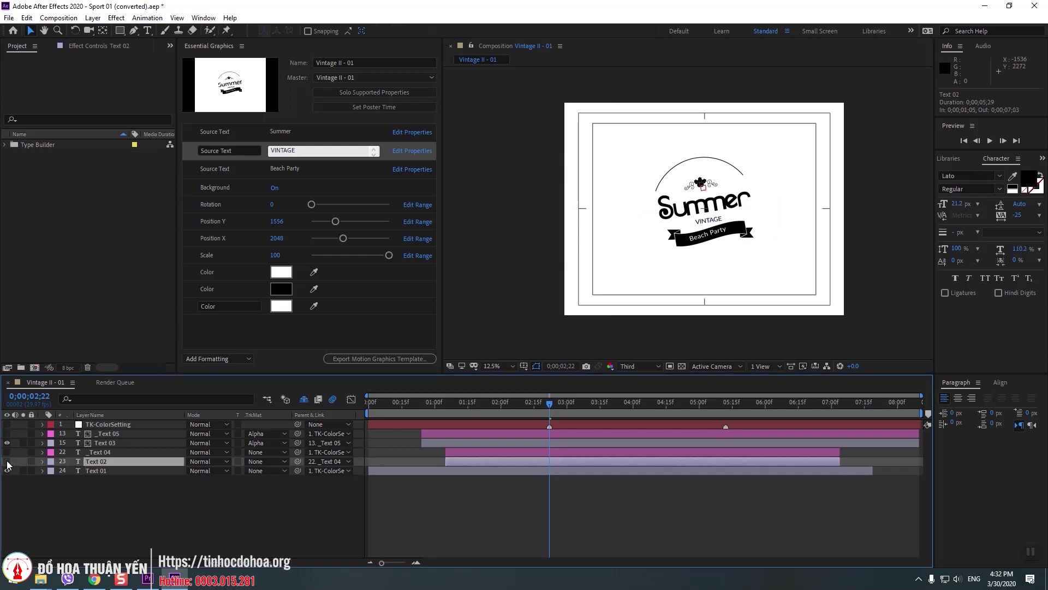
- Show the VINTAGE text again and try the UTM Agin font on it
click(7, 462)
click(967, 174)
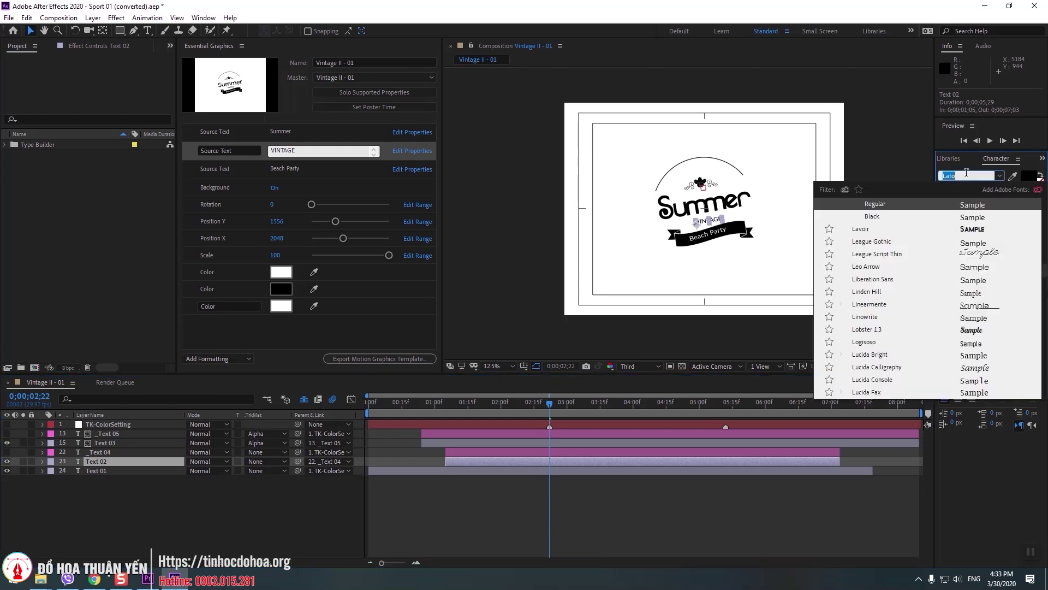
text(utm)
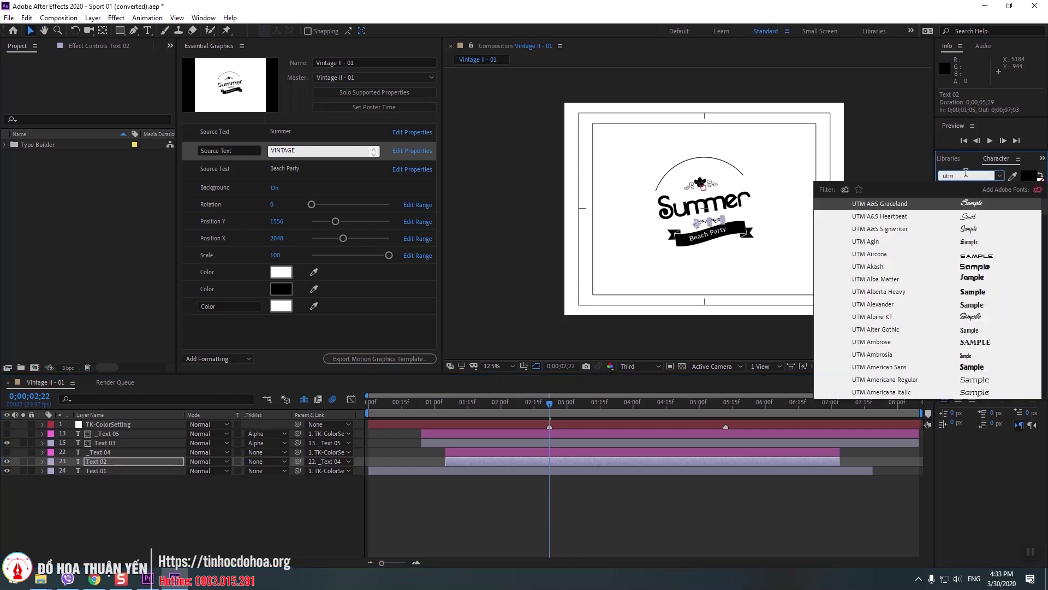
scroll(1007, 309, down, 8)
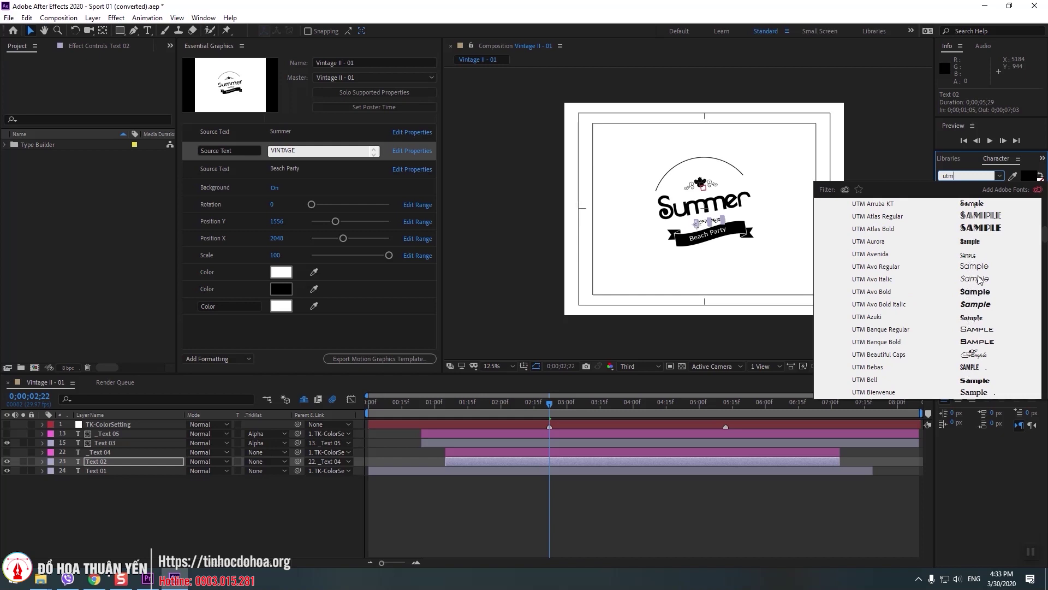
scroll(969, 365, up, 8)
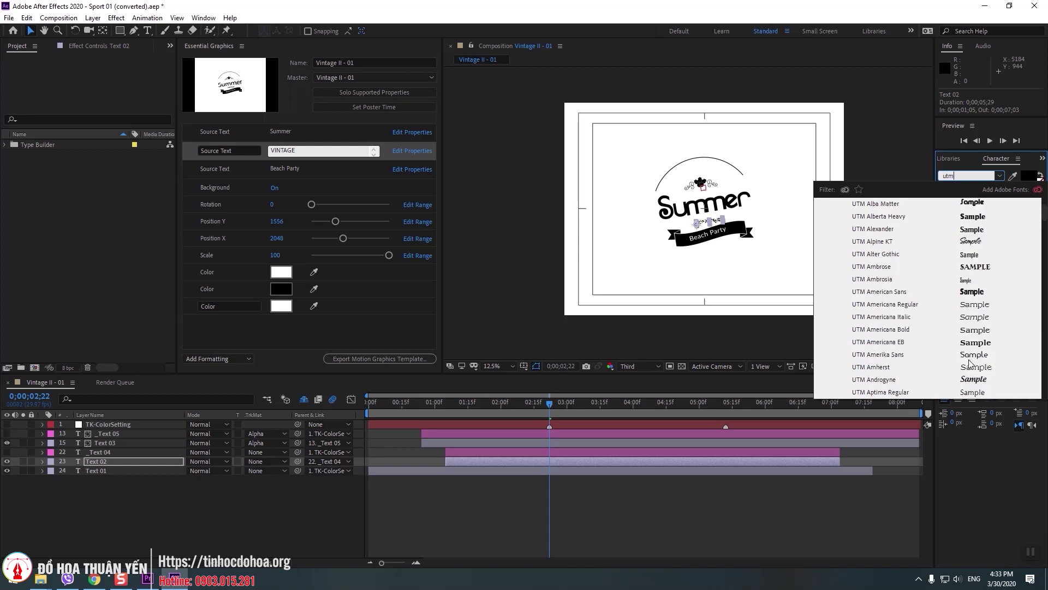
click(968, 243)
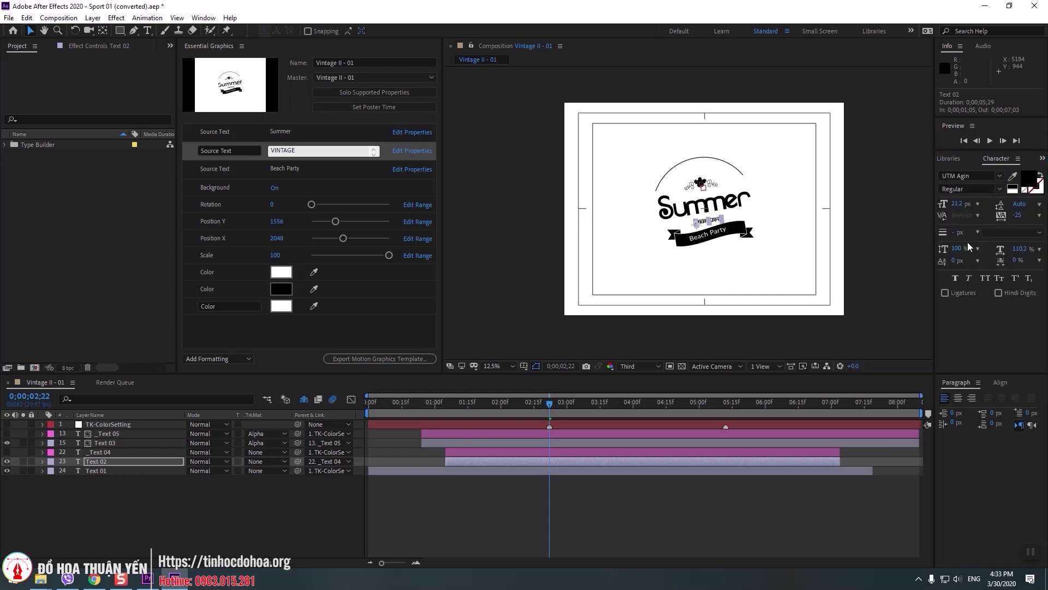
click(1000, 190)
- Switch the VINTAGE text to UTM Flavour, then select the Text 03 layer
click(1000, 176)
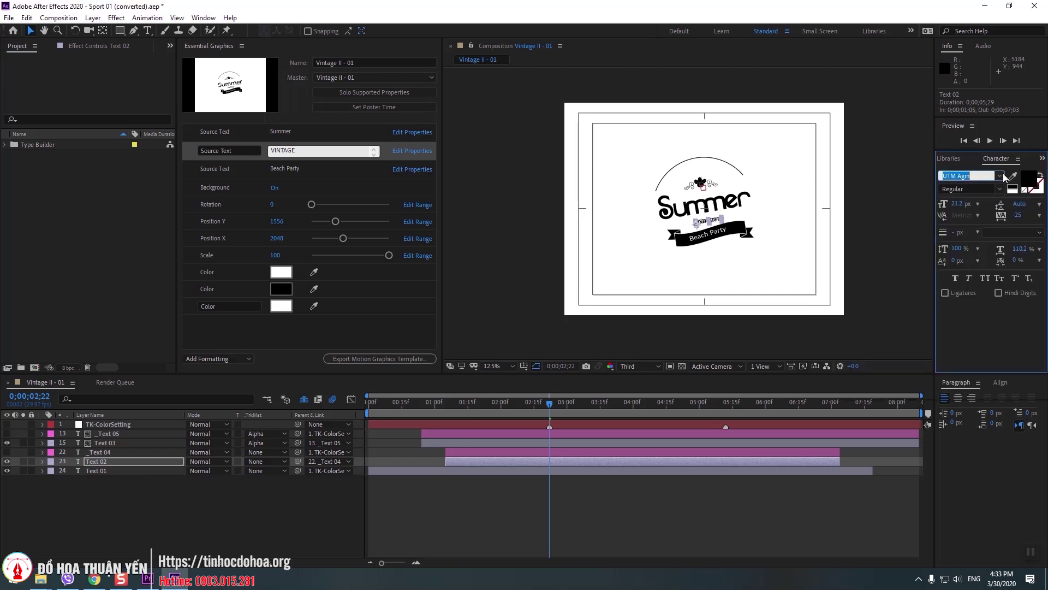
scroll(976, 346, down, 5)
scroll(971, 317, down, 5)
scroll(968, 283, down, 3)
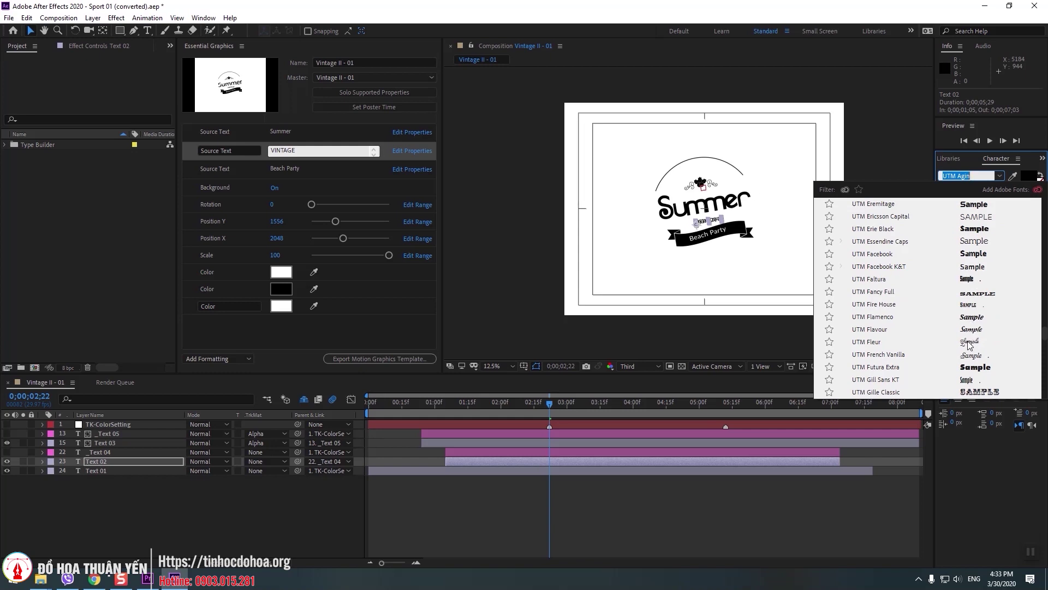
click(969, 331)
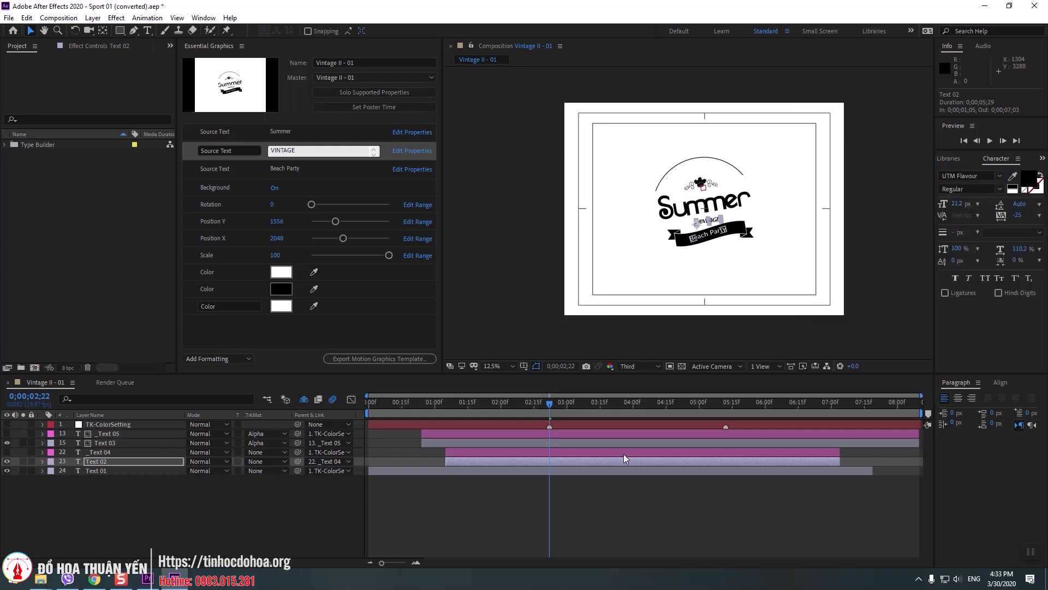
click(619, 484)
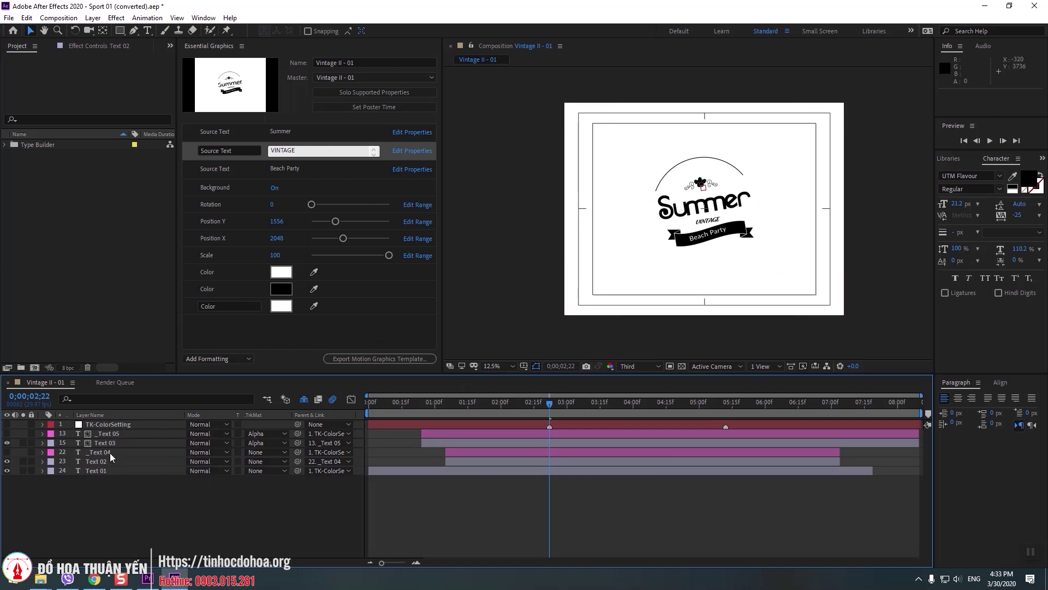
click(120, 434)
- Confirm Text 03 holds Beach Party and set it in UTM Aptima Bold
click(118, 440)
click(8, 441)
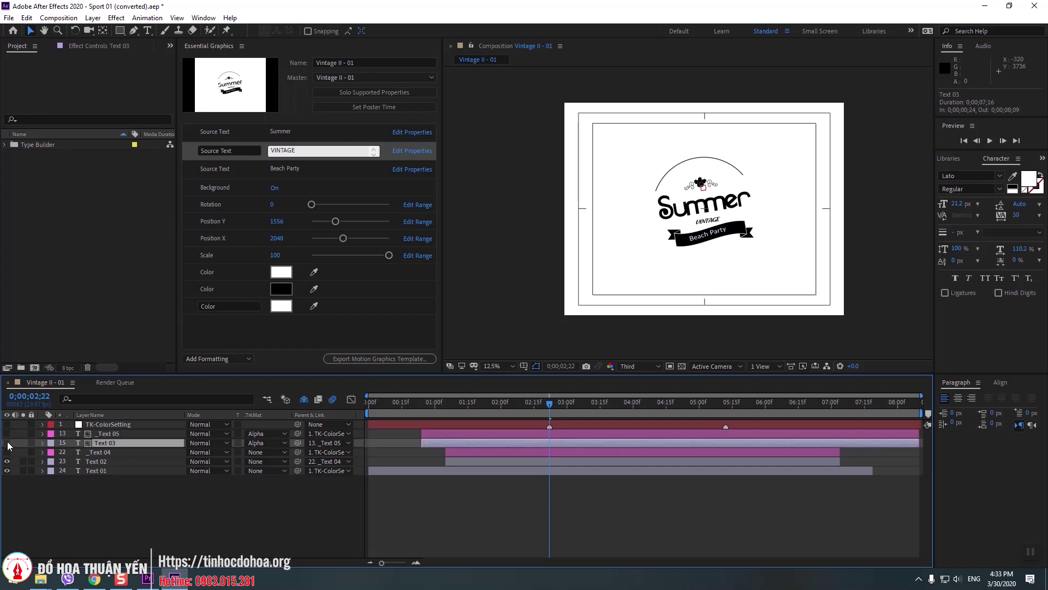
click(7, 441)
click(964, 177)
text(utm)
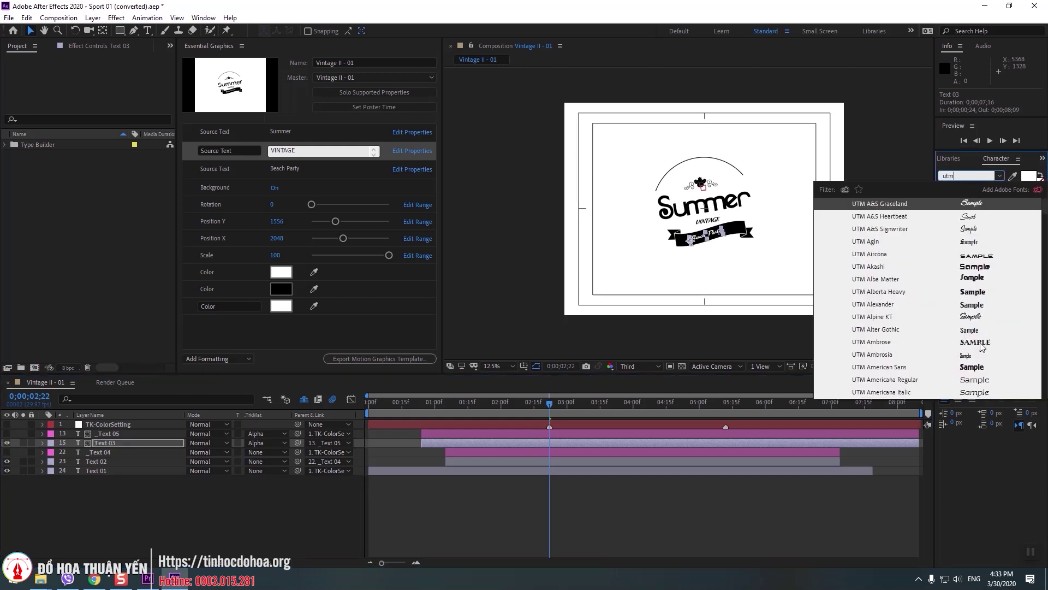
scroll(982, 345, down, 4)
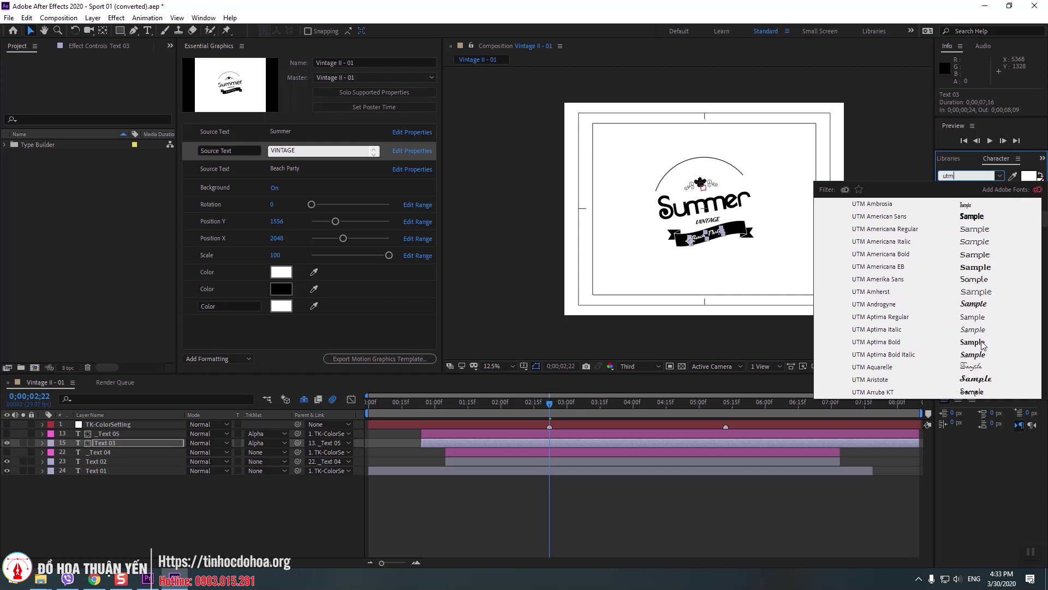
click(982, 342)
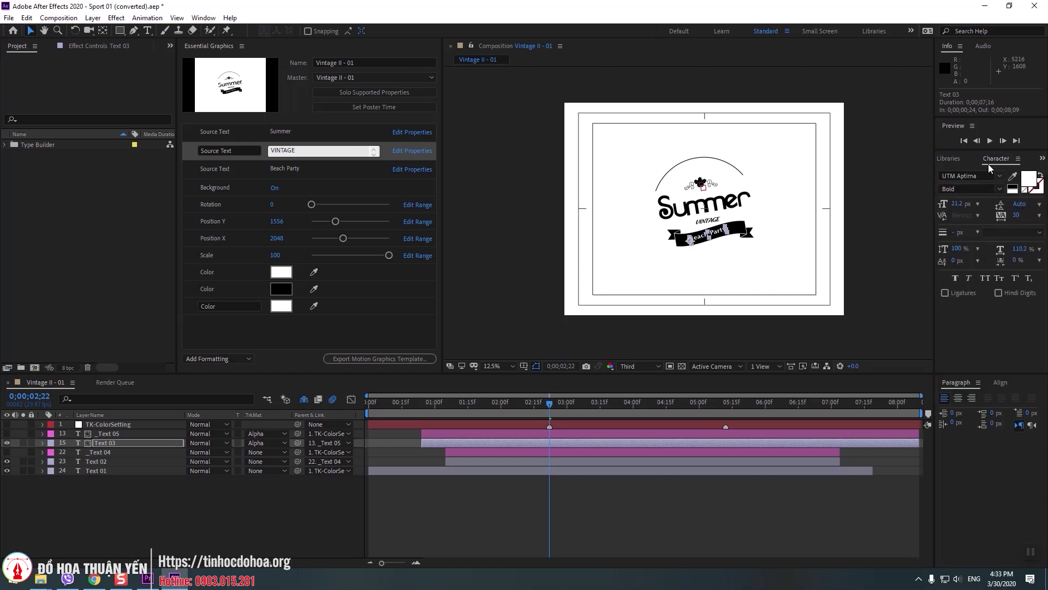
- Size Beach Party to 30 px, adjust its vertical scale, and begin the Motion Graphics template export
click(959, 203)
drag(966, 204, 972, 204)
text(30)
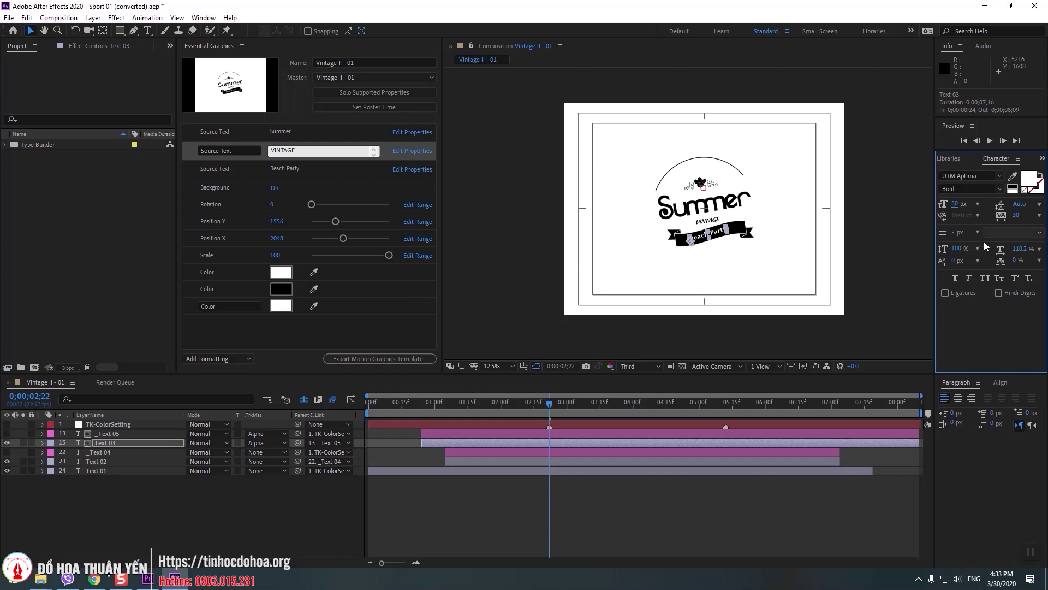
drag(959, 254, 973, 252)
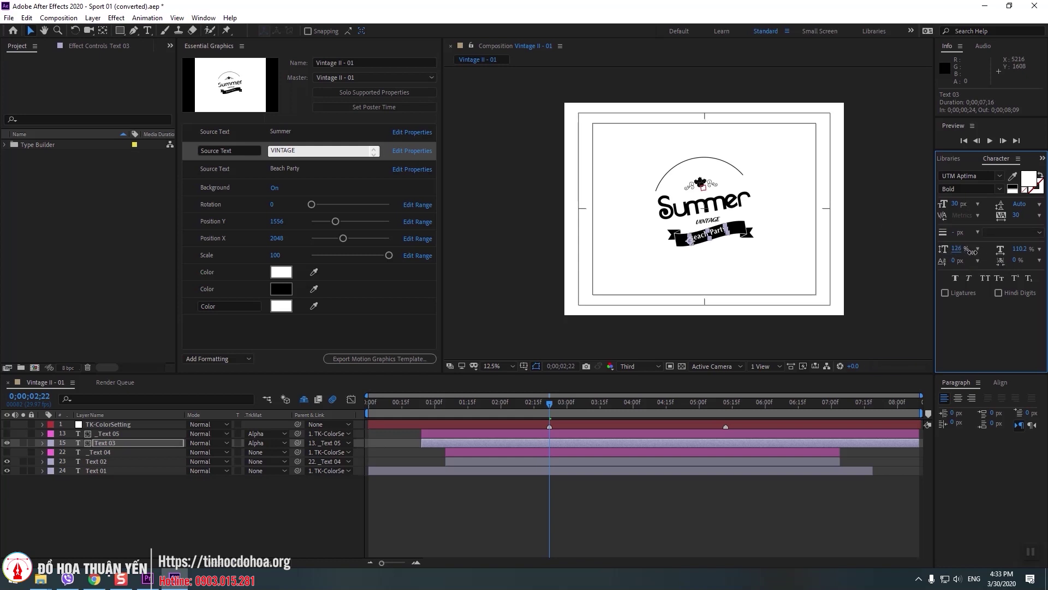
drag(967, 255, 964, 257)
text(103)
click(215, 486)
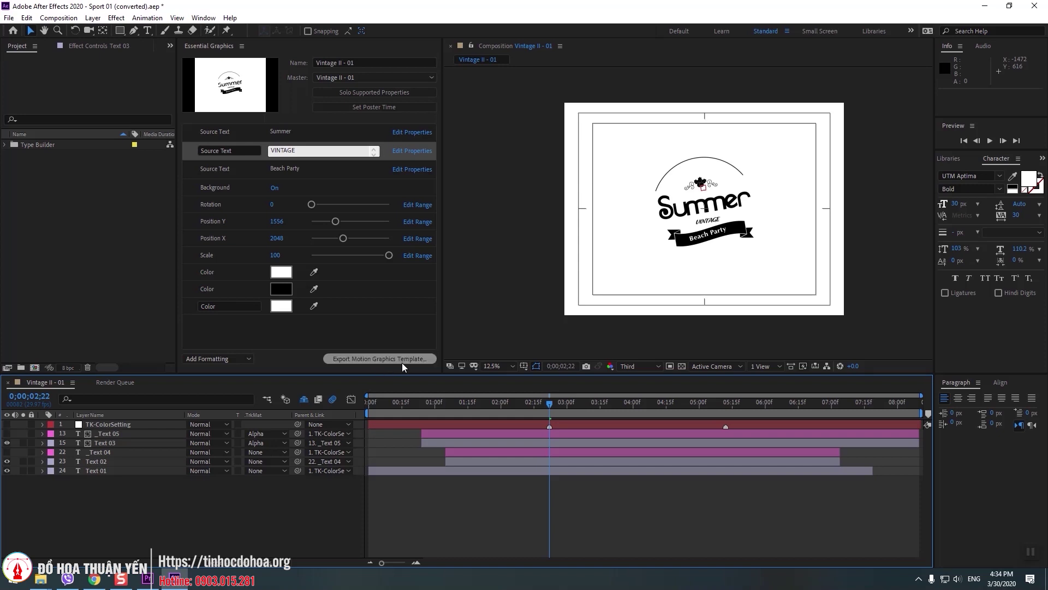
click(378, 359)
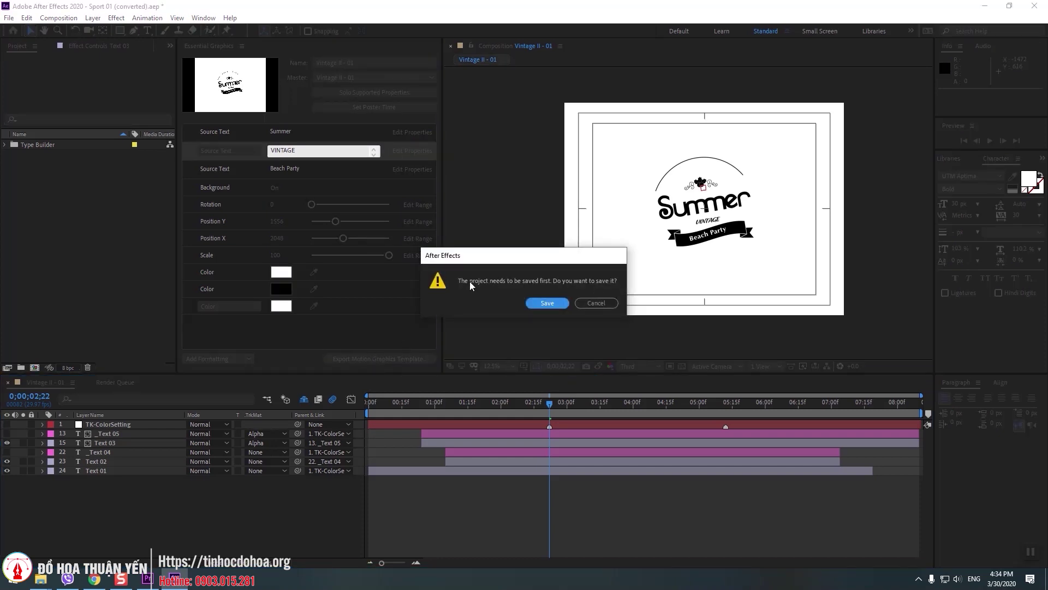
- Save the project under its current name in Huong dung file Morgt before exporting
click(550, 304)
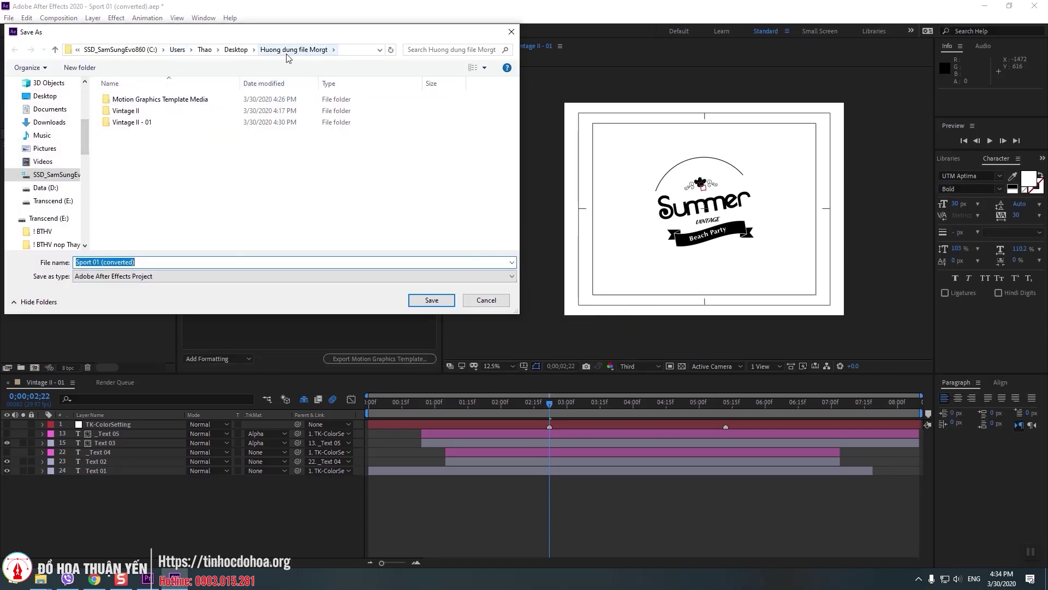
click(417, 295)
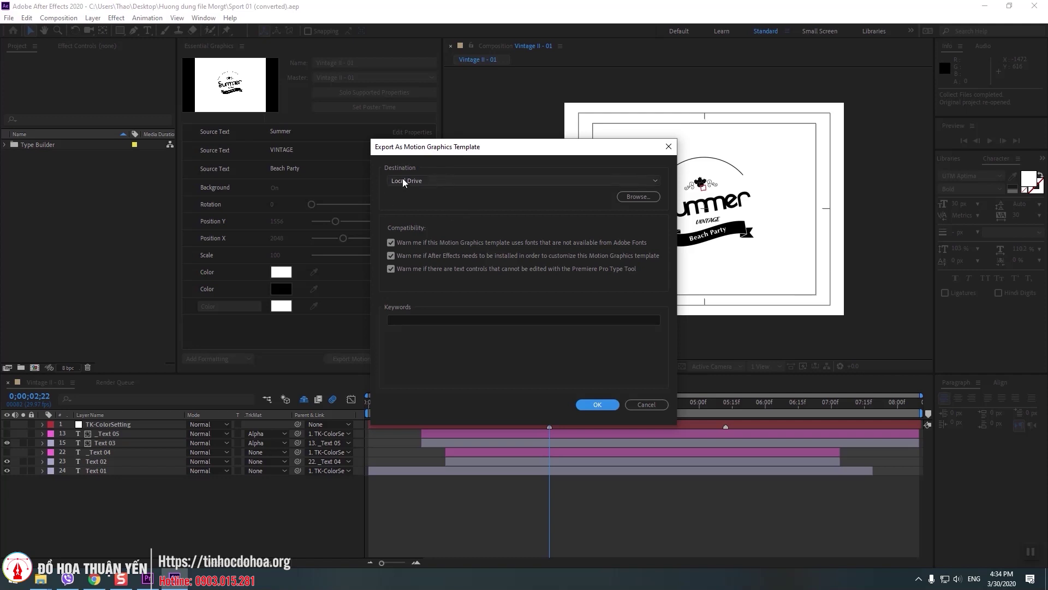
- Keep Local Drive as the export destination and browse for a save location
click(419, 180)
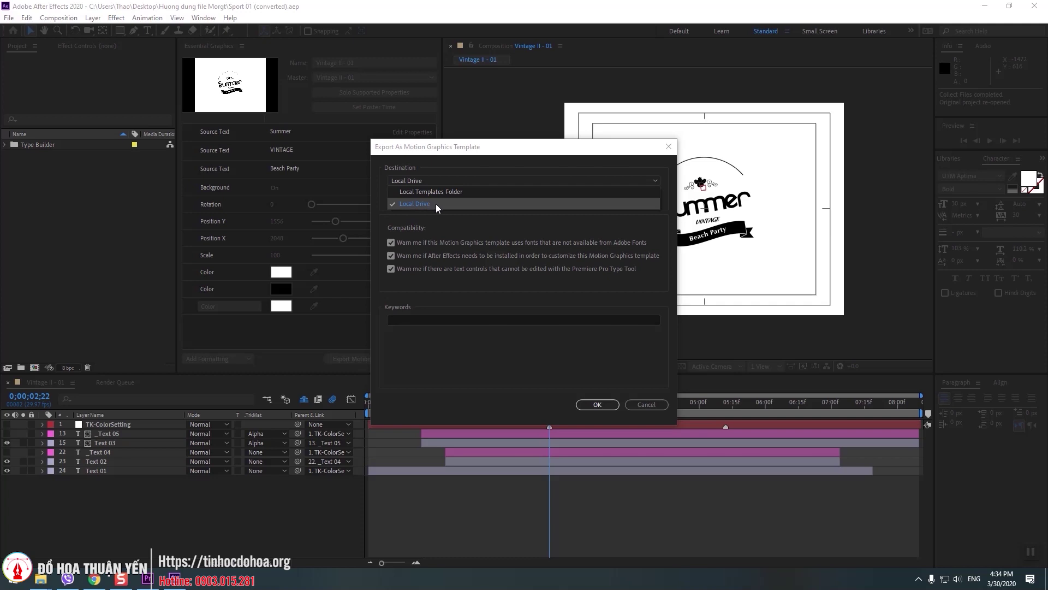
click(420, 204)
click(647, 200)
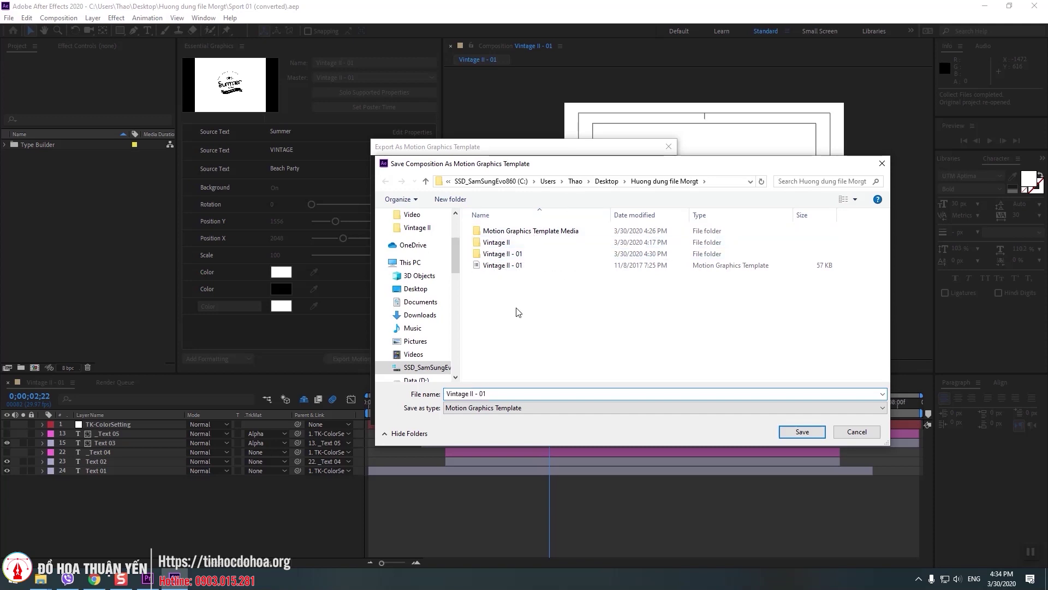
- Create a new folder named Da chinh sua and open it
right_click(517, 308)
mouse_move(575, 422)
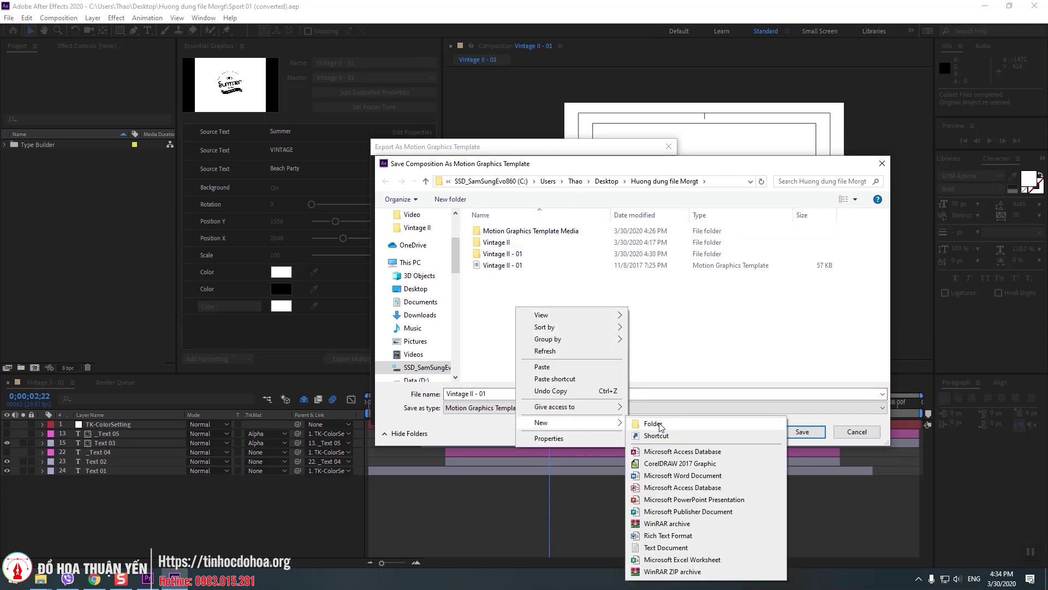
click(659, 423)
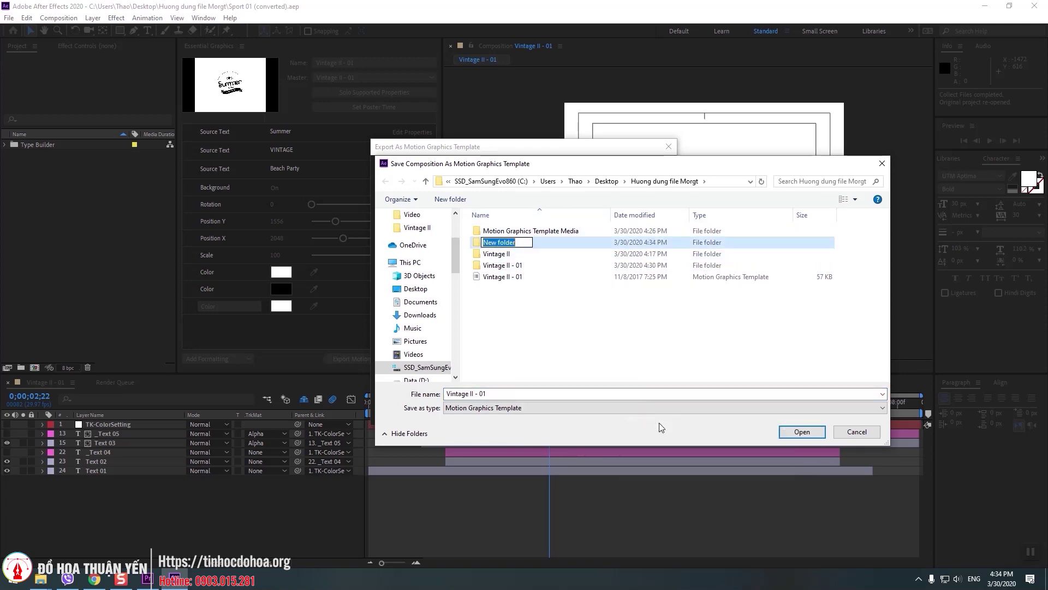
text(Da chinh sua)
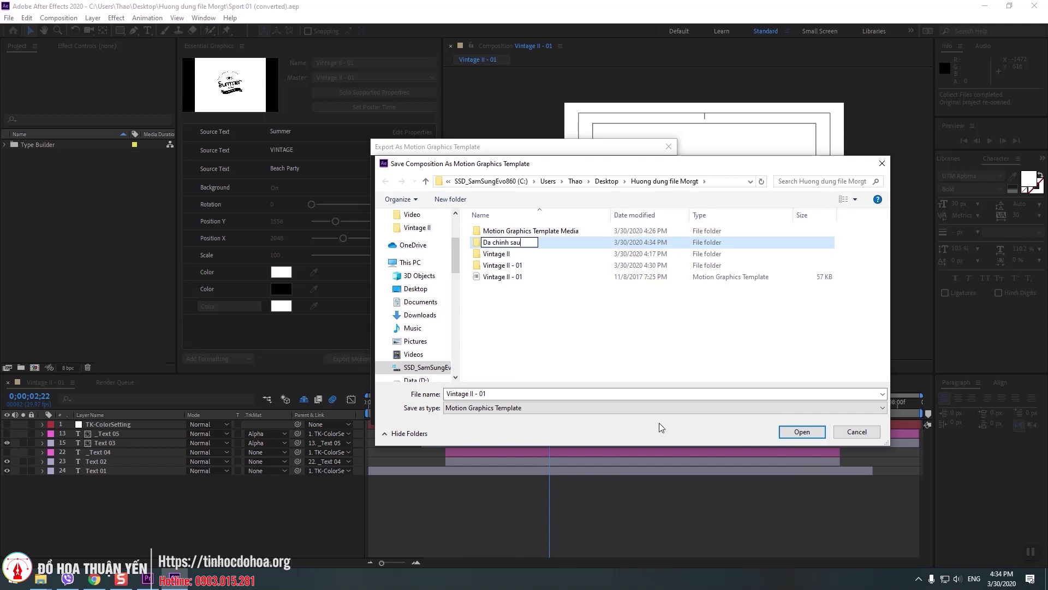
key(Return)
double_click(487, 242)
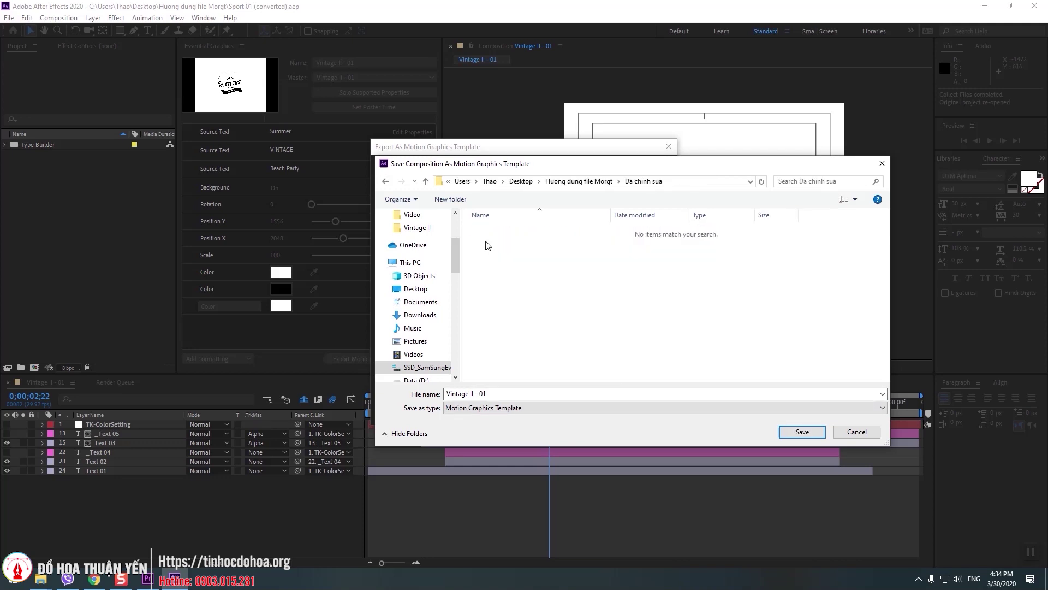
- Save Vintage II - 01.mogrt into Da chinh sua and confirm the export past the font warning
click(803, 432)
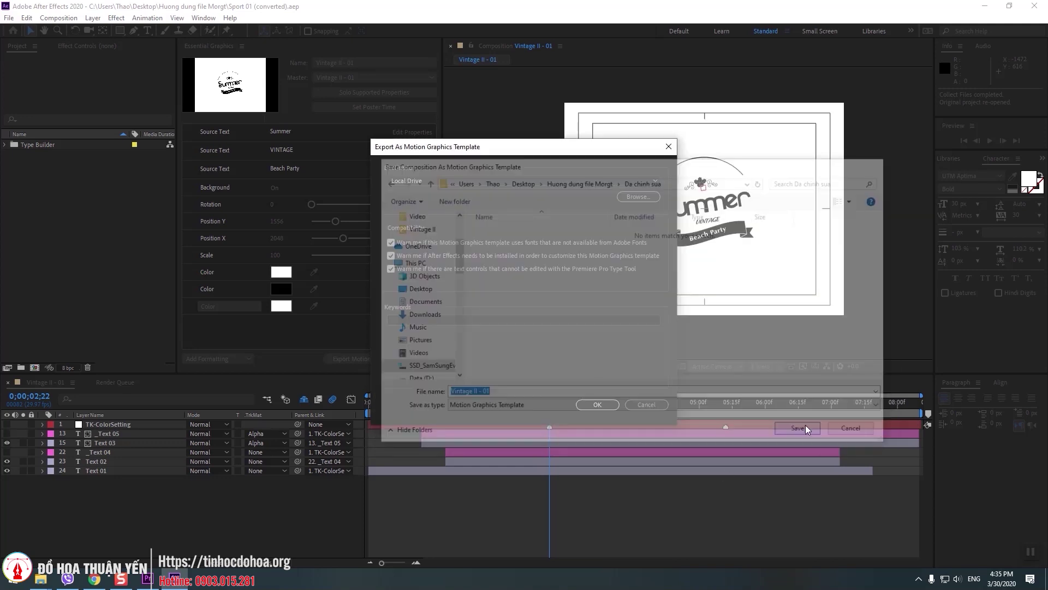
click(603, 404)
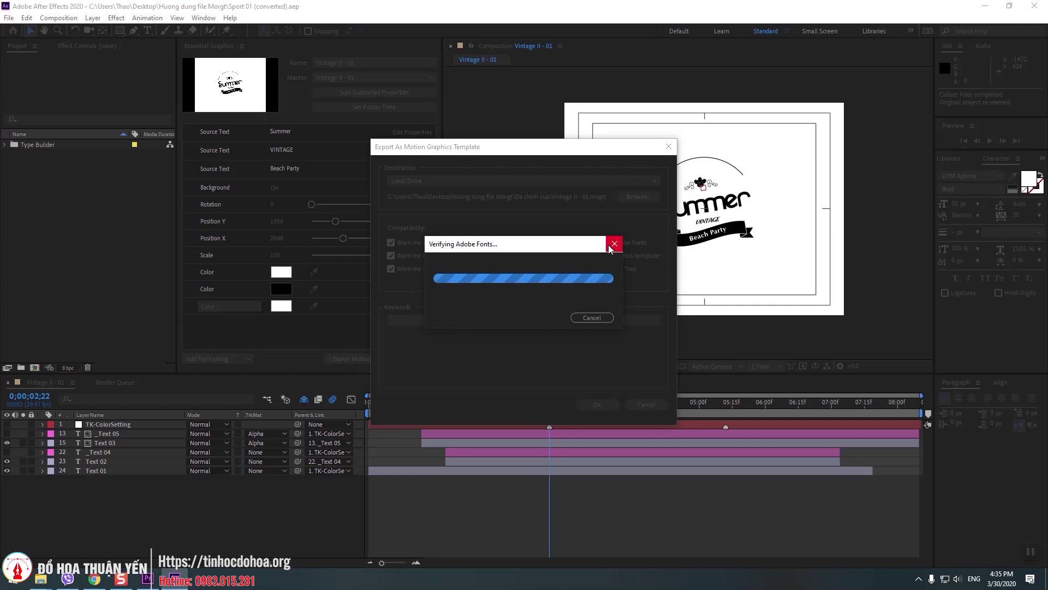
click(577, 339)
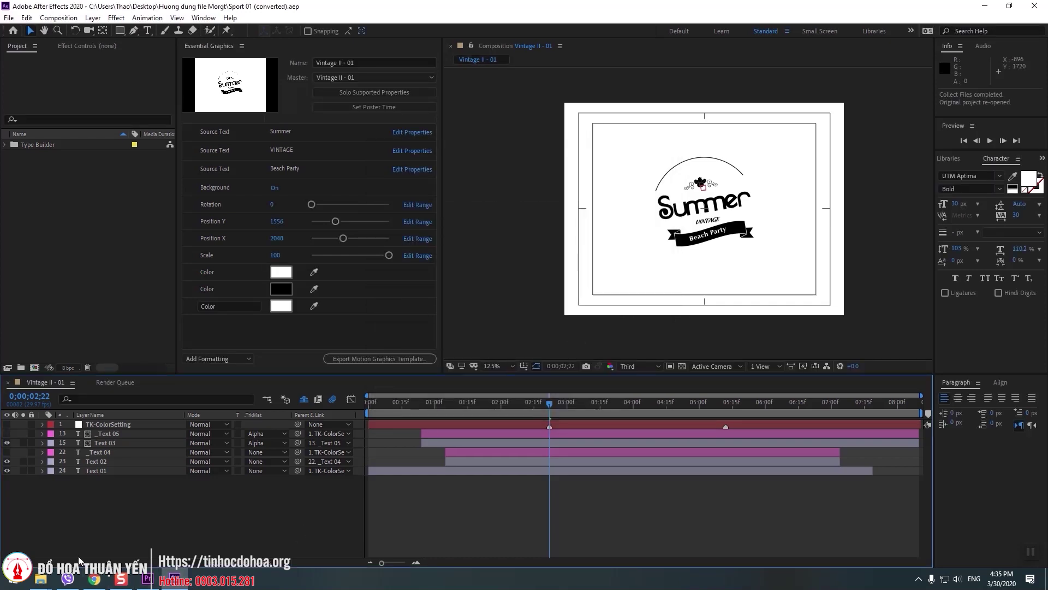
- Confirm the 58 KB Vintage II - 01 template sits in Da chinh sua, then return to Premiere Pro
mouse_move(41, 580)
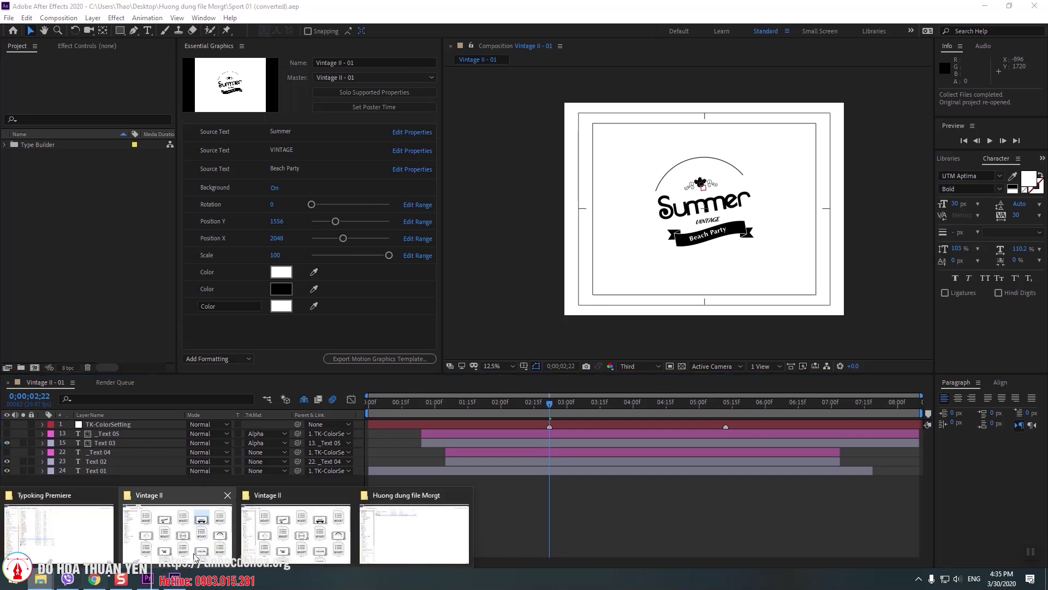
click(401, 528)
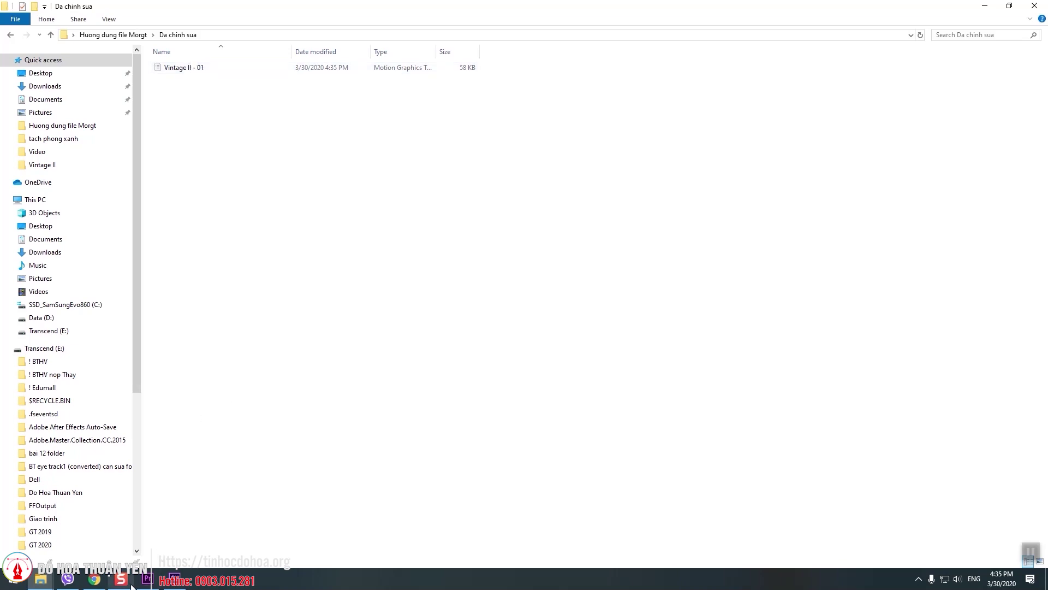
click(147, 579)
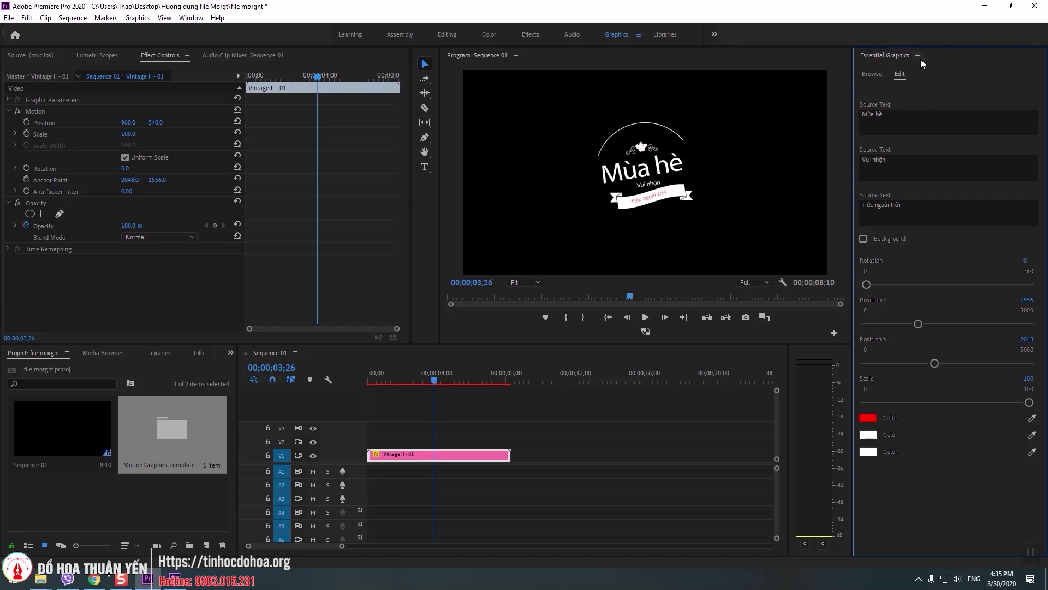
- Add the Da chinh sua folder to Essential Graphics' additional template folders
click(917, 55)
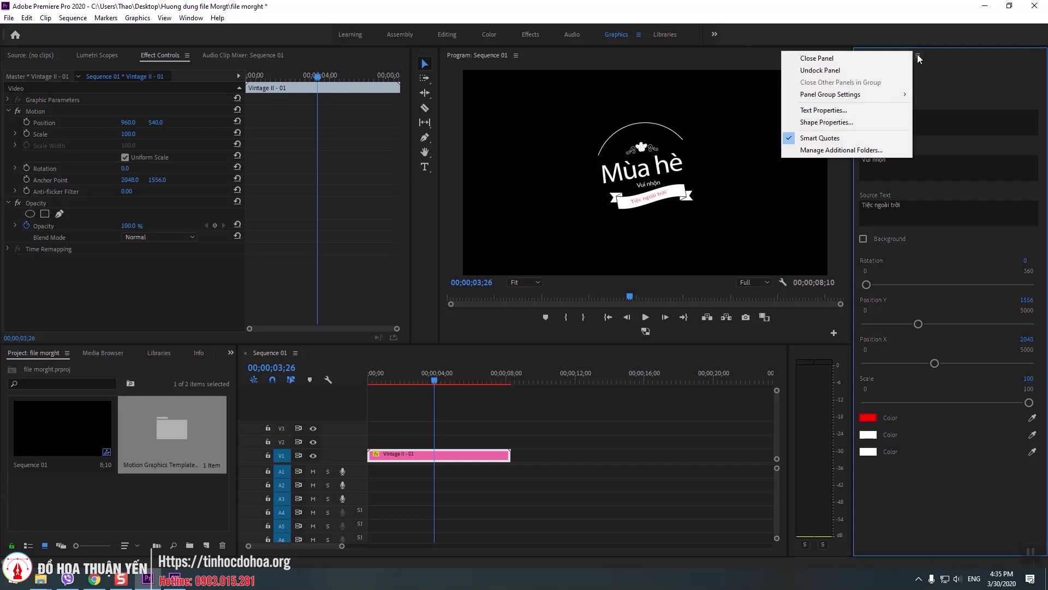
click(819, 150)
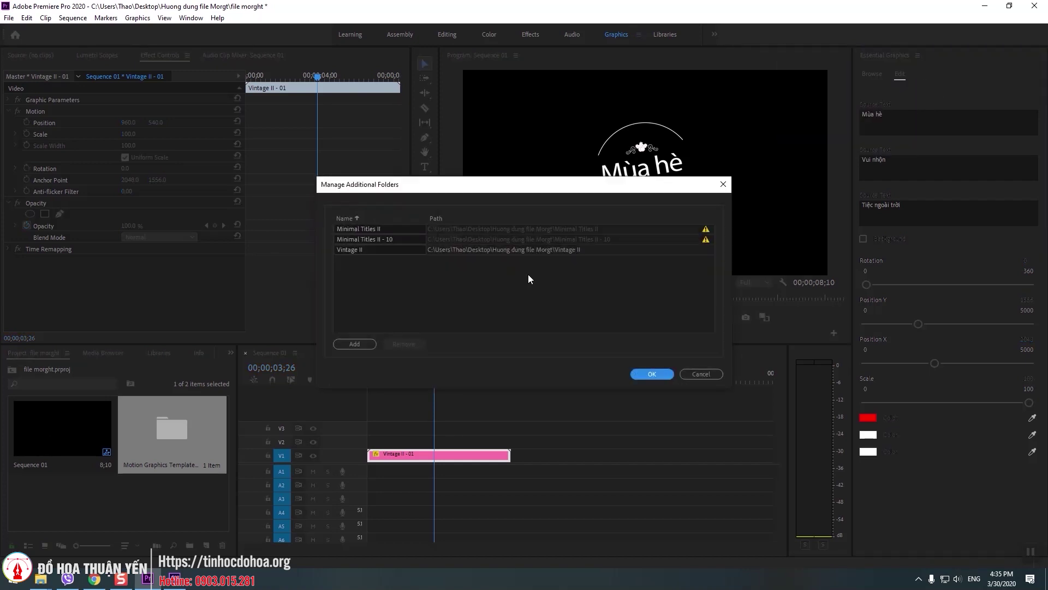
click(355, 343)
click(519, 219)
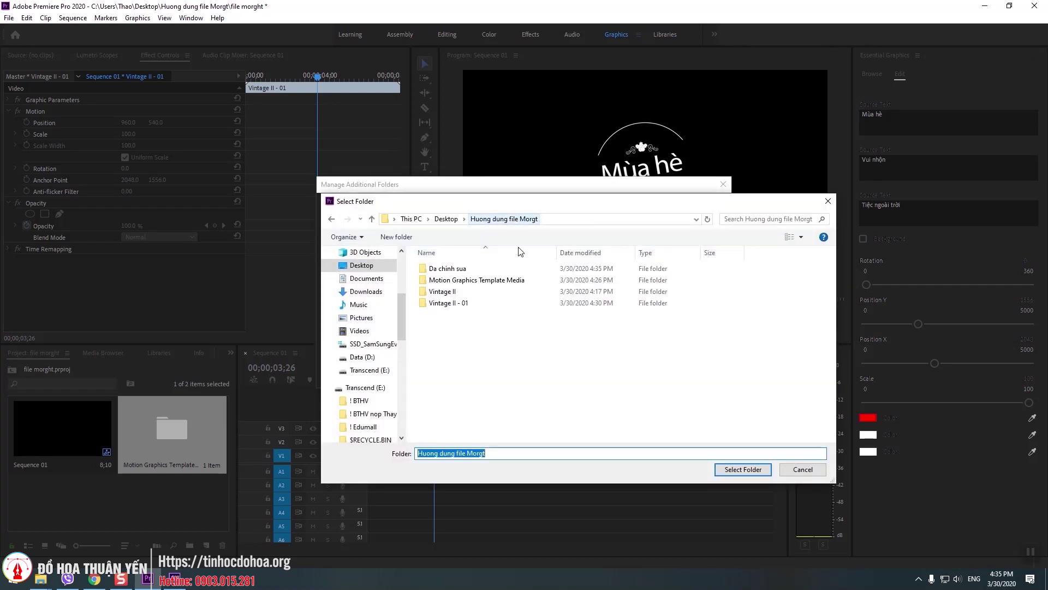
click(451, 269)
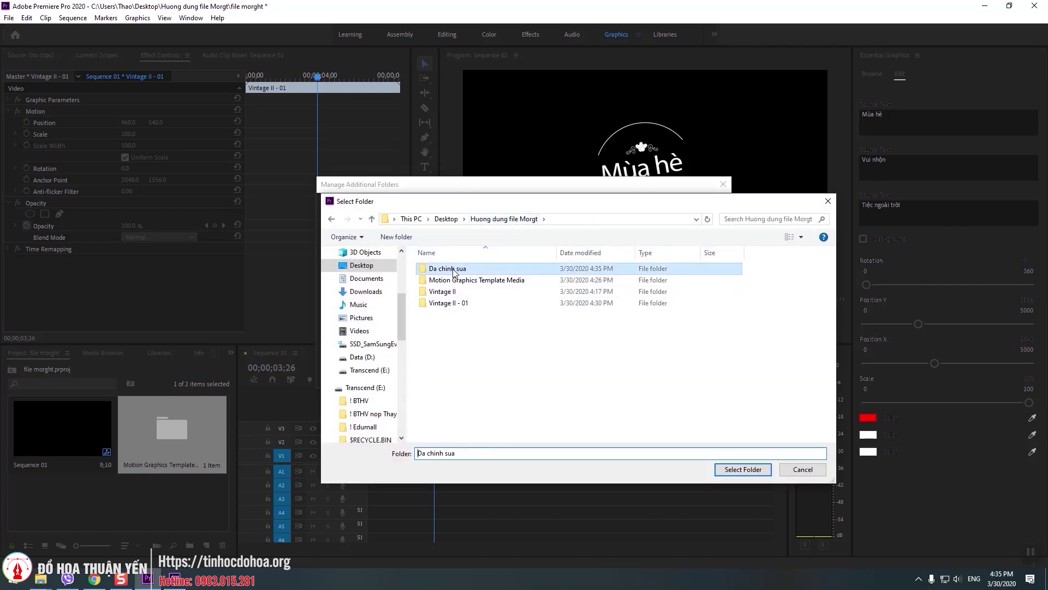
click(743, 470)
click(656, 373)
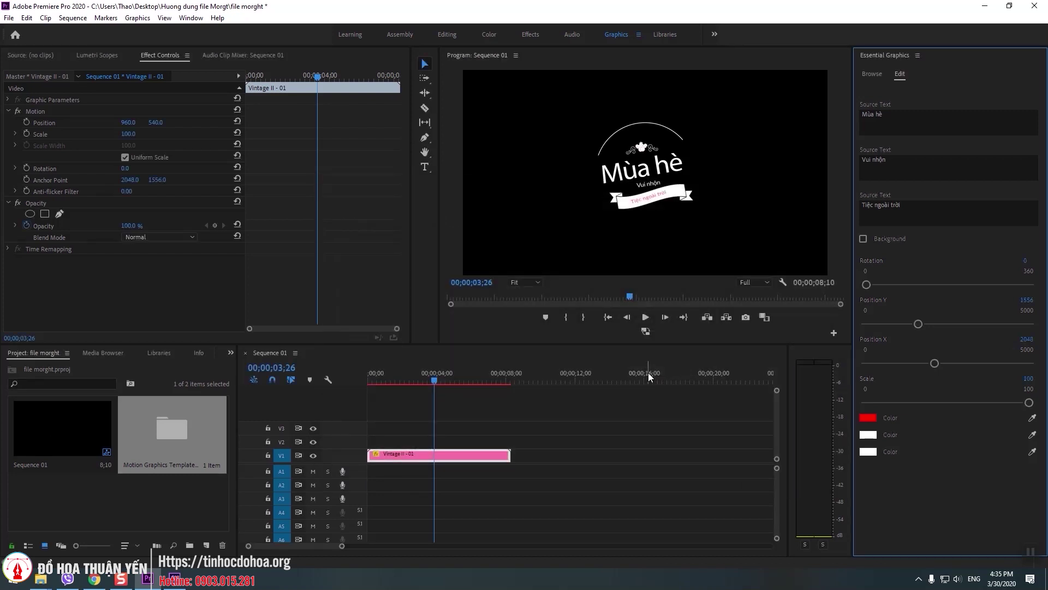
- Place the Vintage II - 01 template from Browse onto V1 after the first clip
click(873, 74)
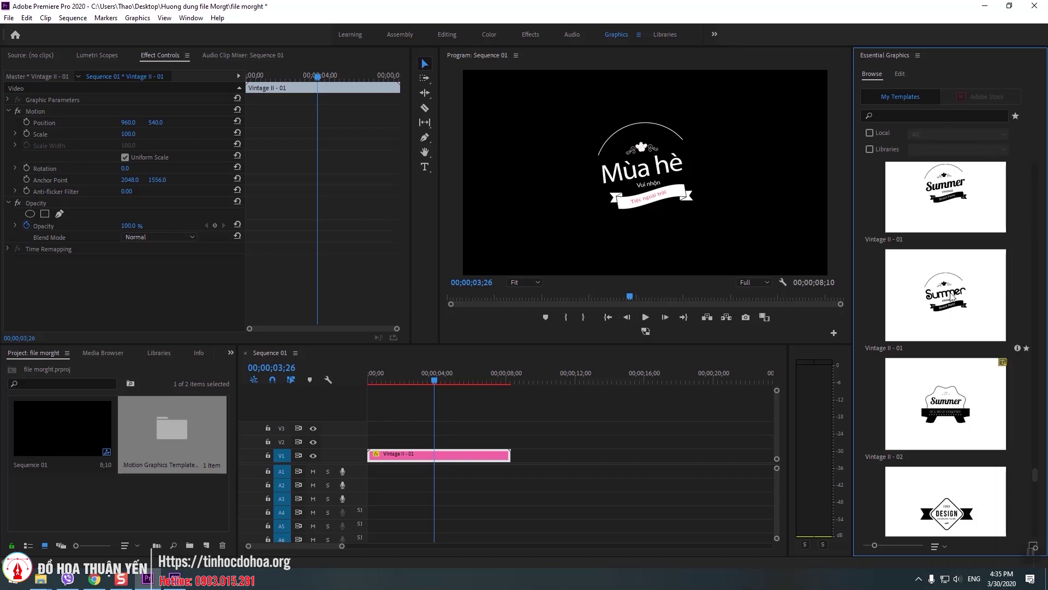
click(960, 424)
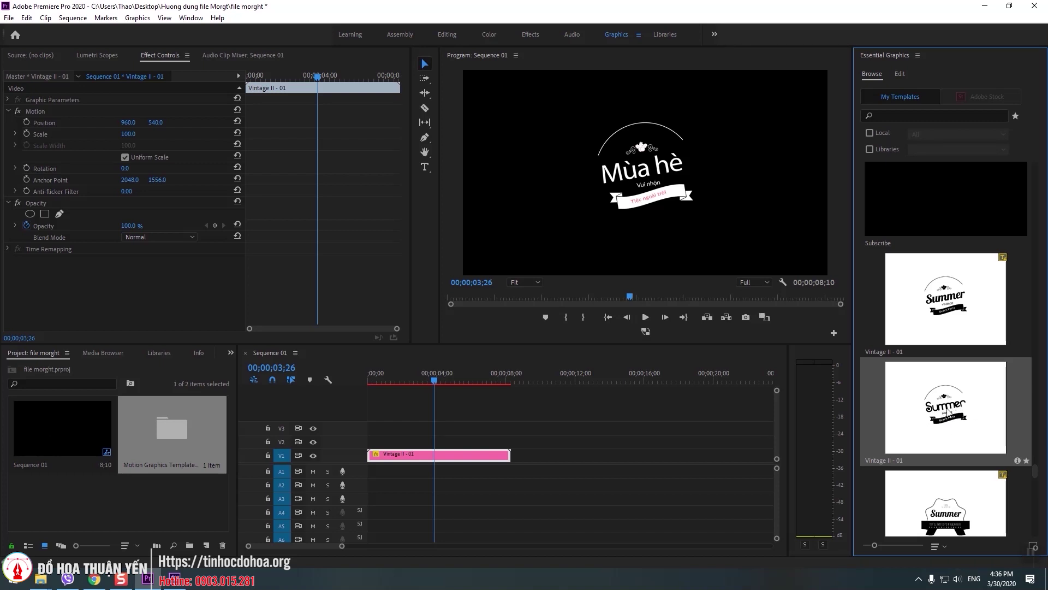
drag(864, 457, 516, 454)
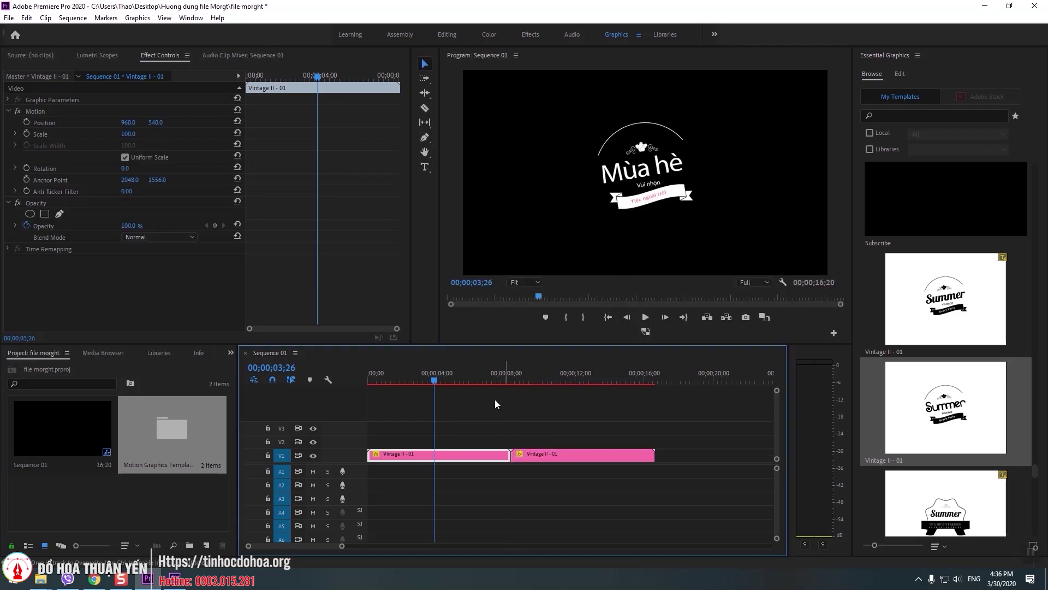
- Move the playhead into the second Vintage II - 01 clip and scale that clip to frame size
click(435, 380)
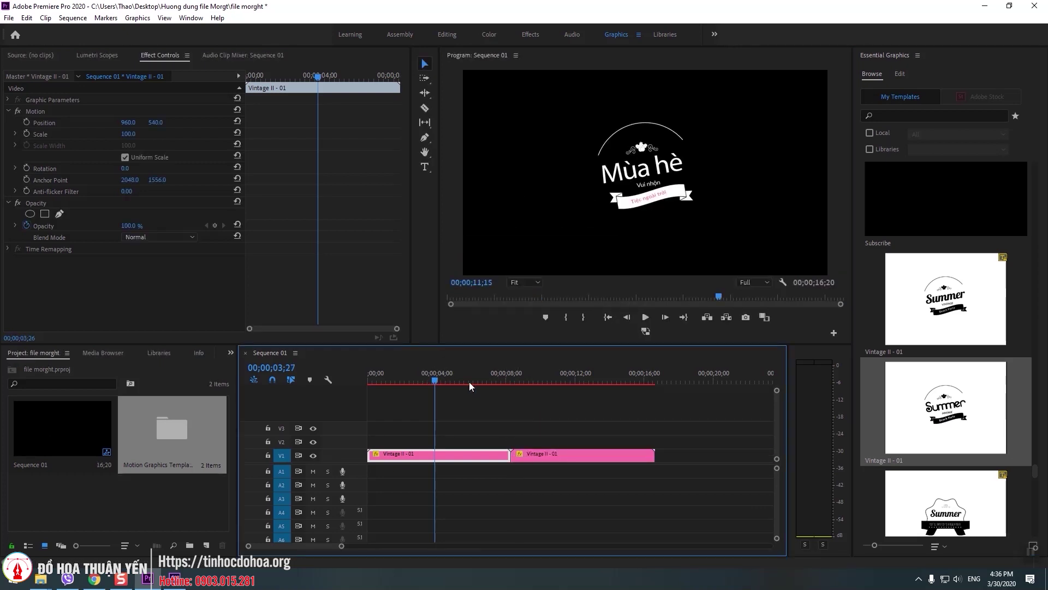
click(452, 380)
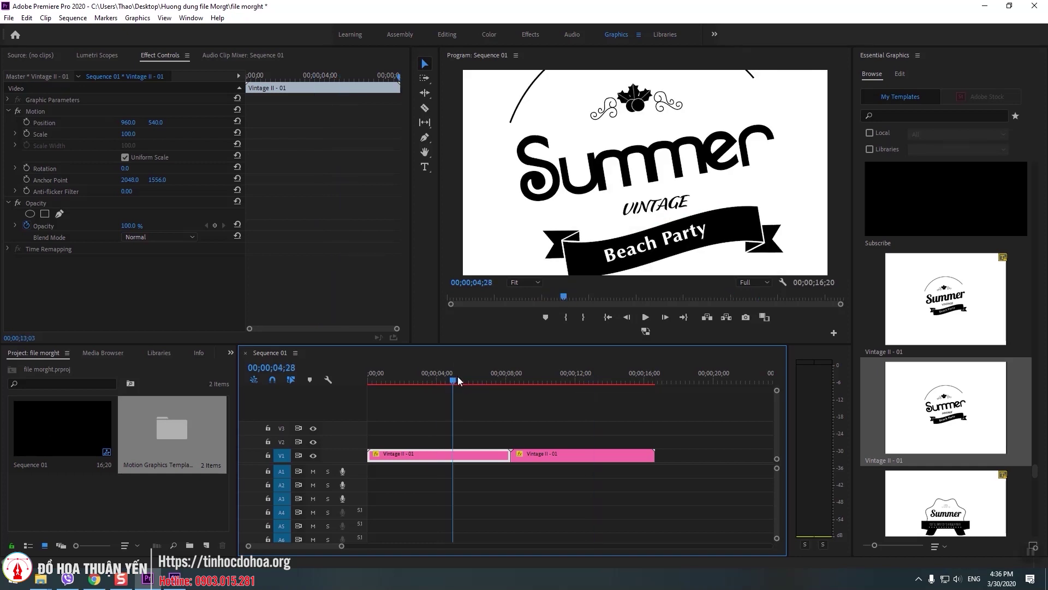
click(587, 376)
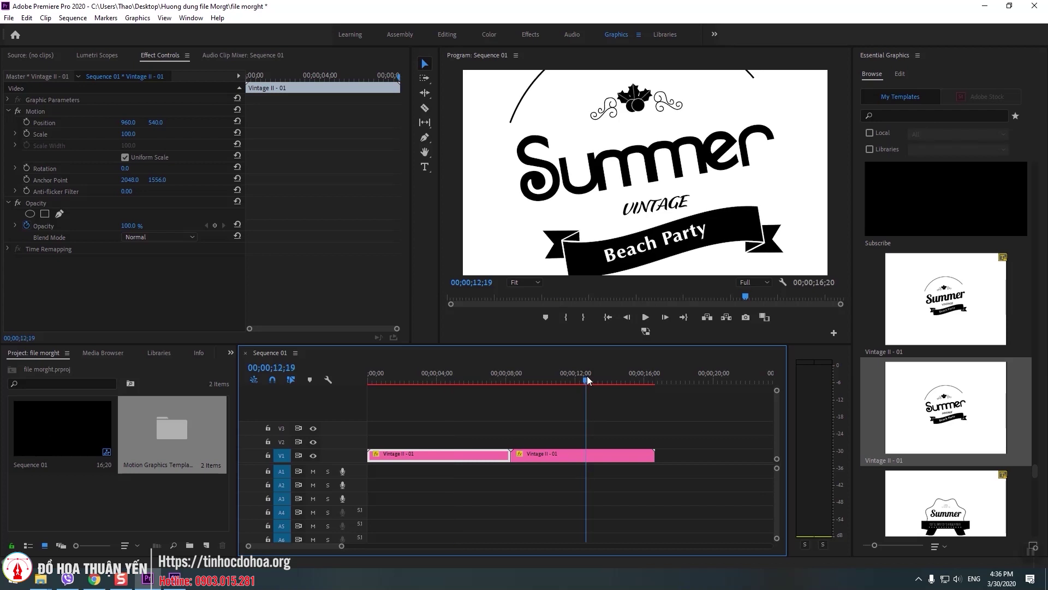
click(569, 460)
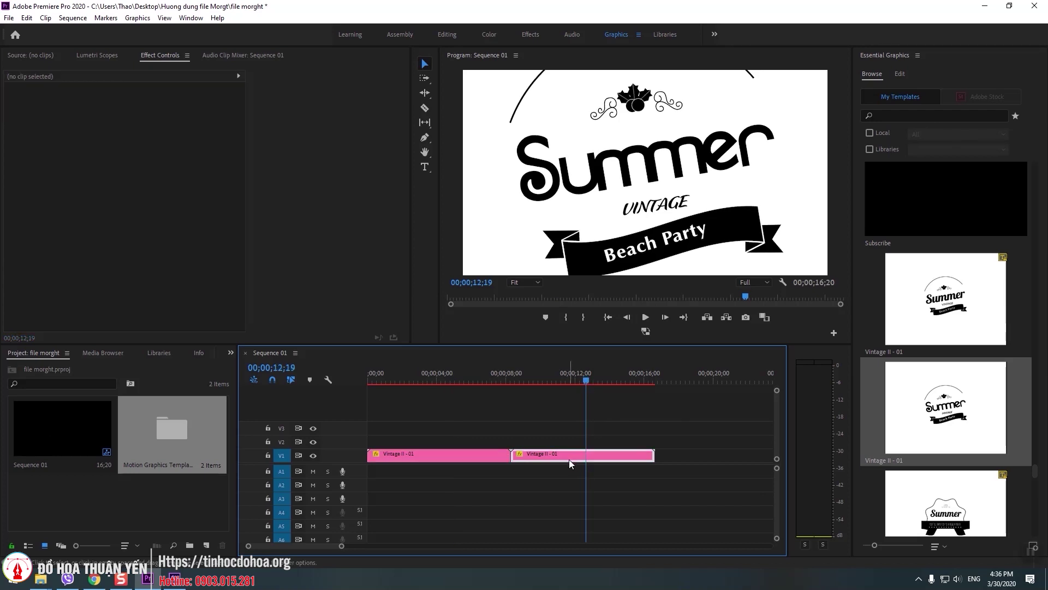
right_click(569, 460)
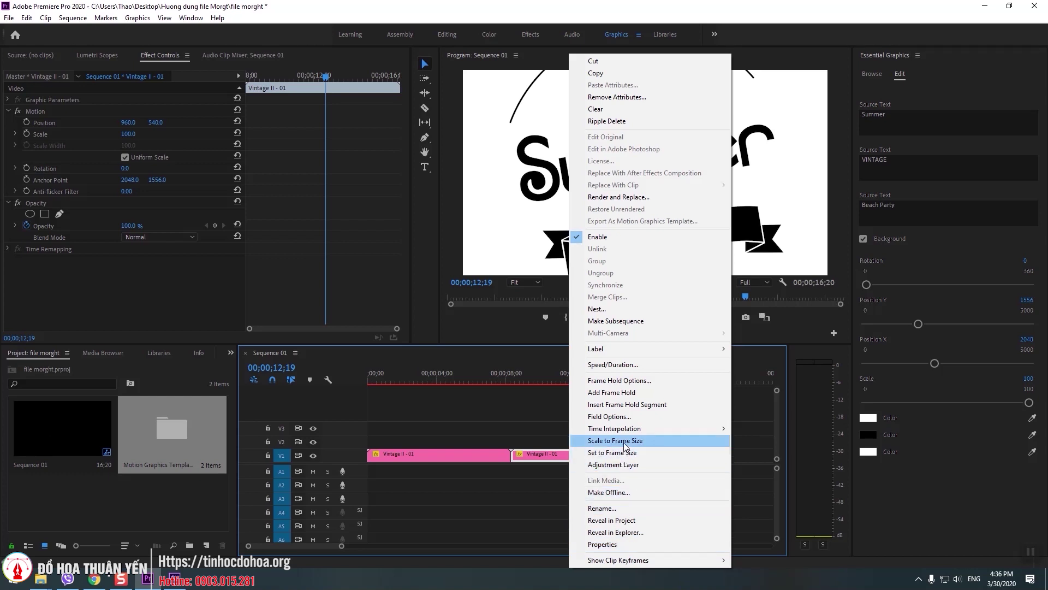
click(625, 441)
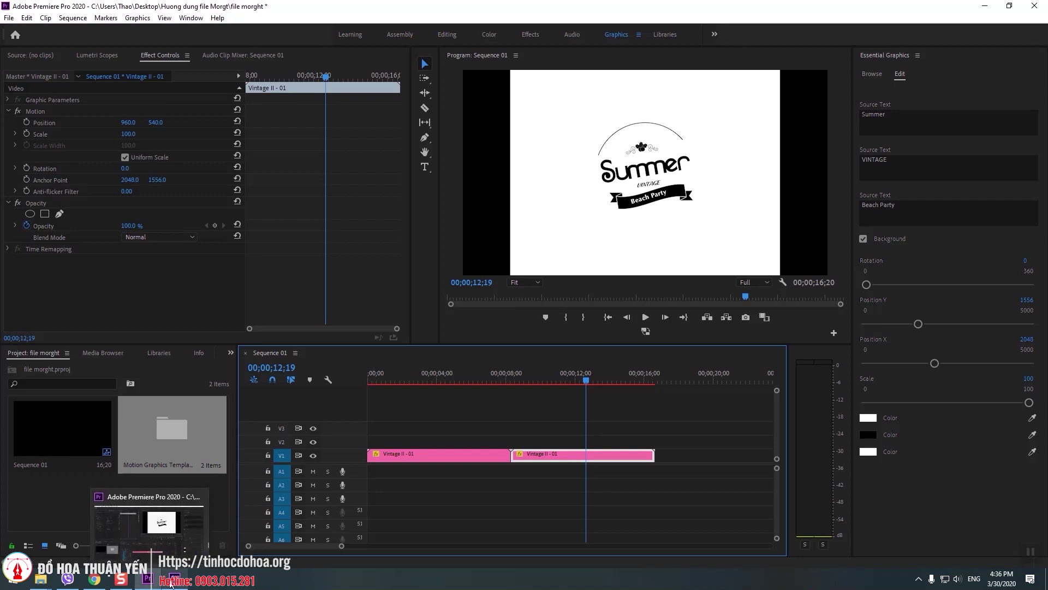
click(175, 581)
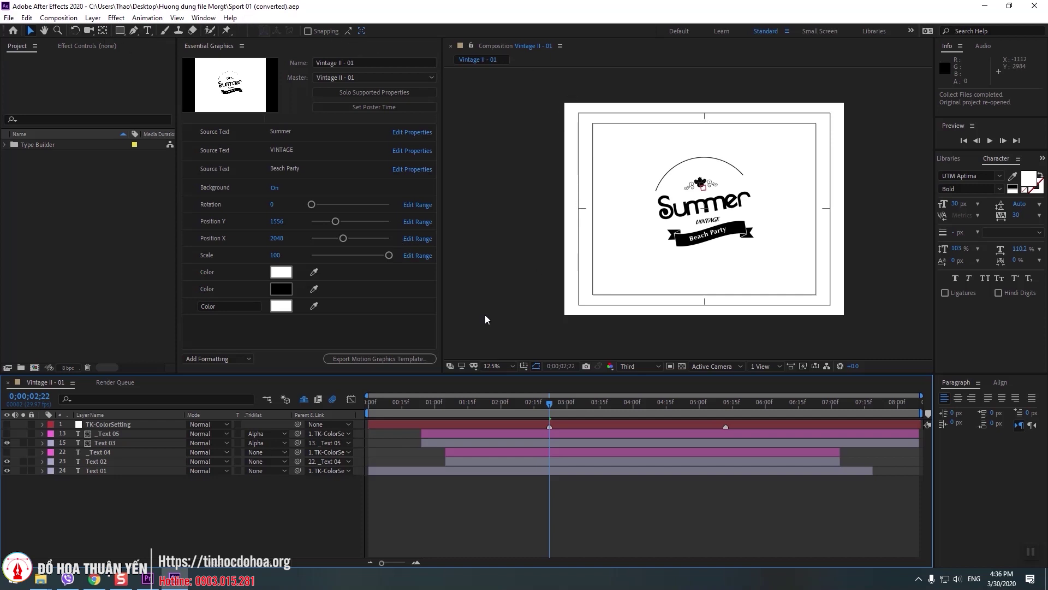
mouse_move(158, 581)
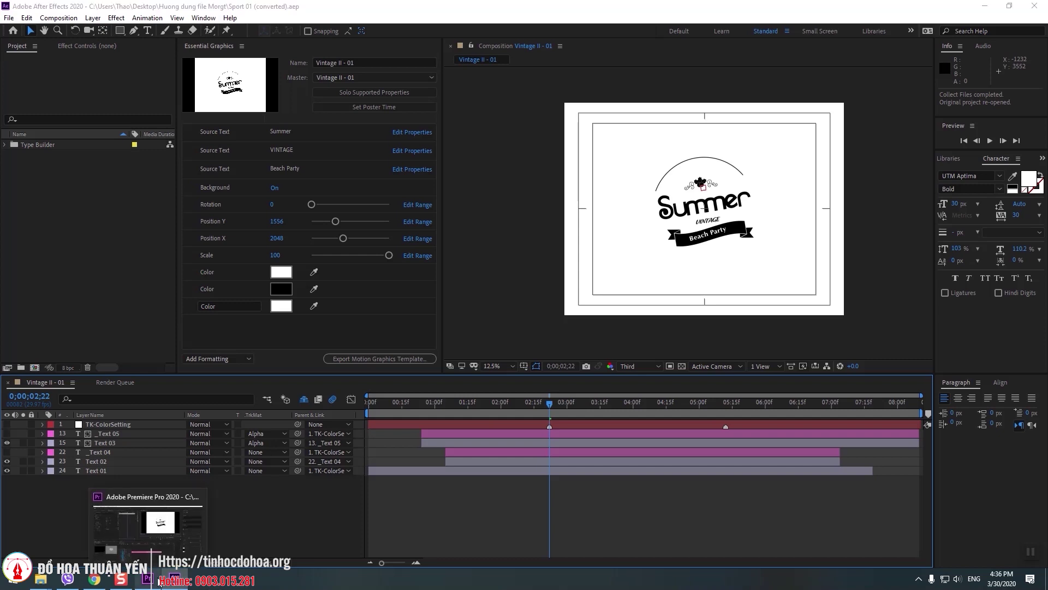
click(158, 524)
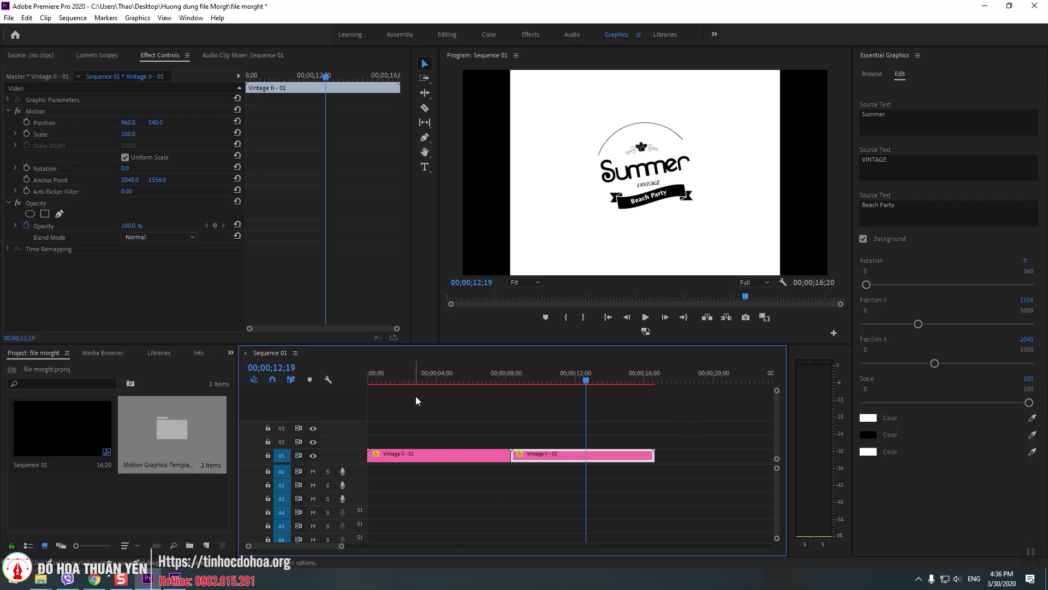
- Turn off the badge's white background and adjust its second colour
click(862, 239)
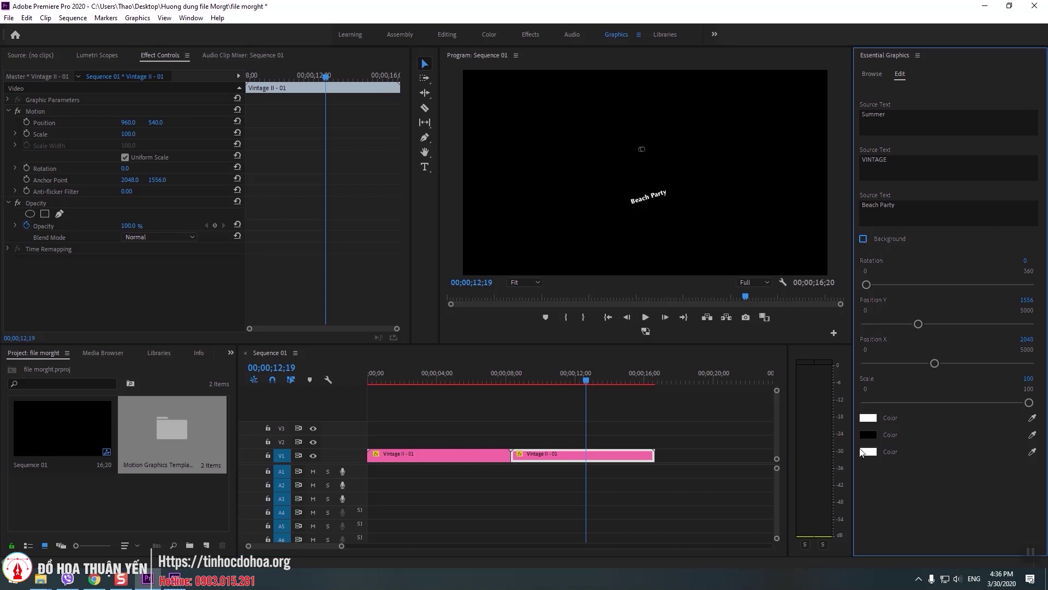
click(868, 435)
mouse_move(443, 317)
mouse_down()
mouse_move(592, 447)
mouse_move(392, 218)
mouse_up()
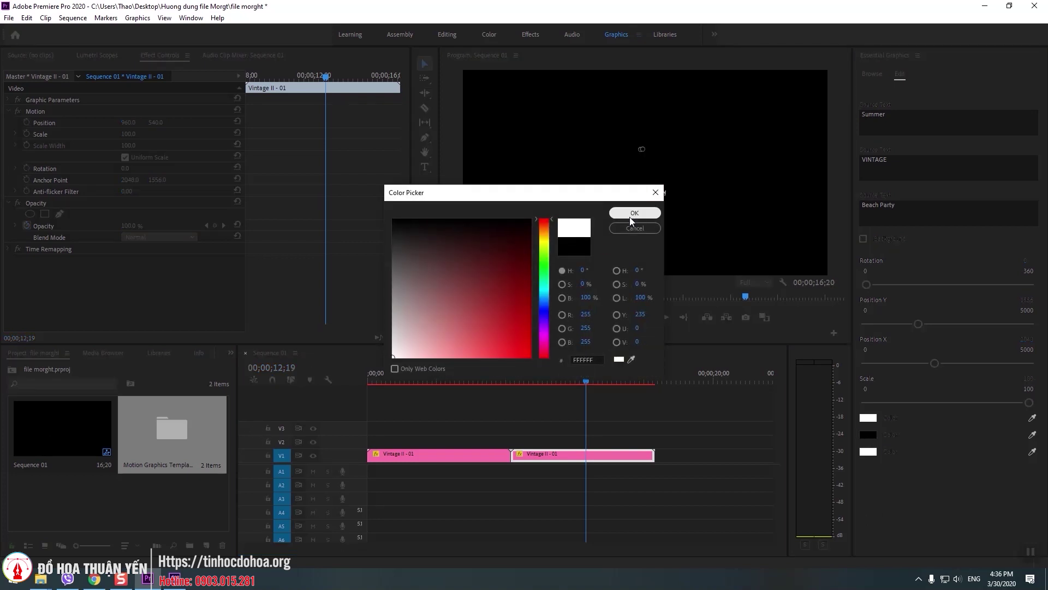
click(630, 216)
- Change the badge's first colour to blue 0018FF
click(868, 418)
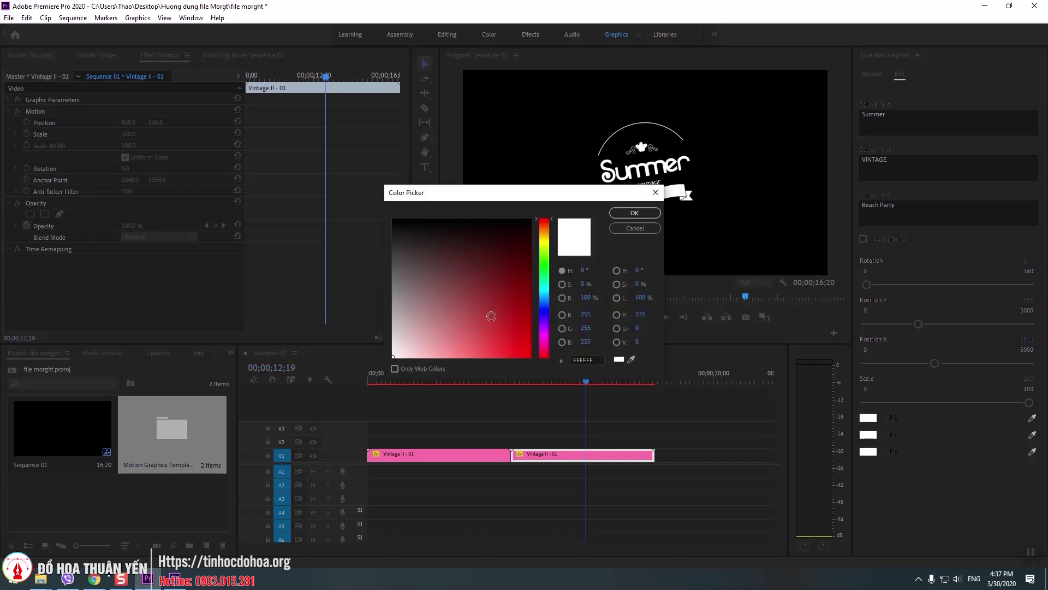
click(545, 309)
drag(475, 317, 612, 419)
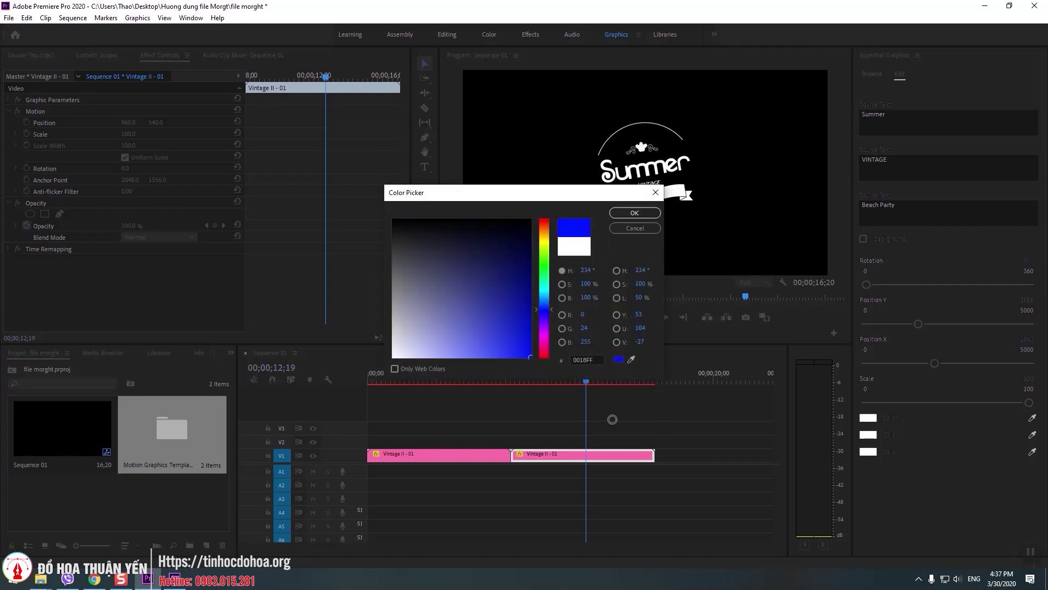
click(635, 213)
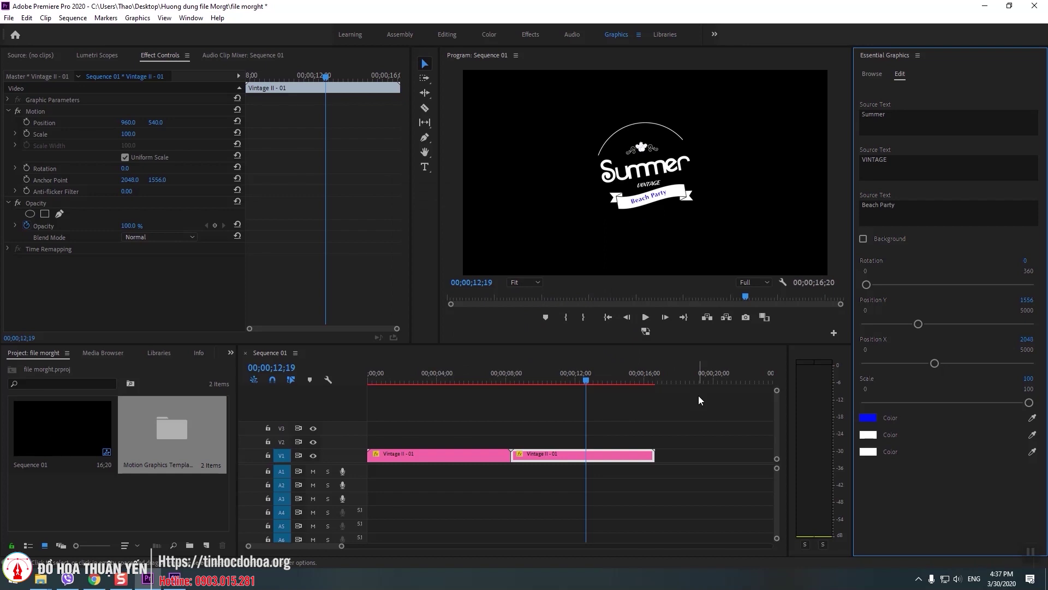
- Set the third colour to yellow-green C6FF00 and toggle the background fill back on
click(876, 453)
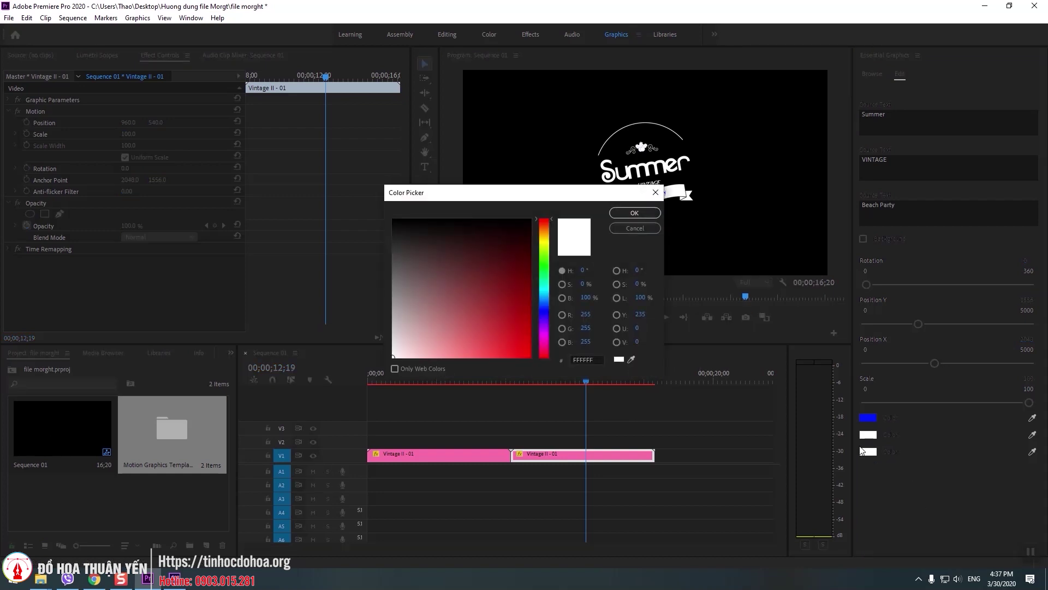
click(544, 247)
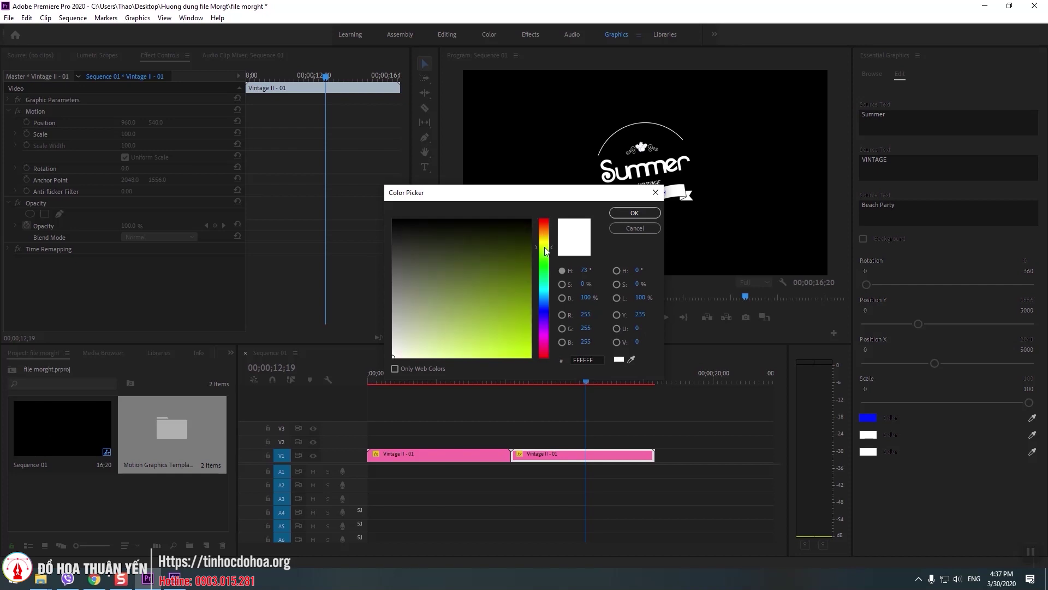
click(530, 357)
click(636, 212)
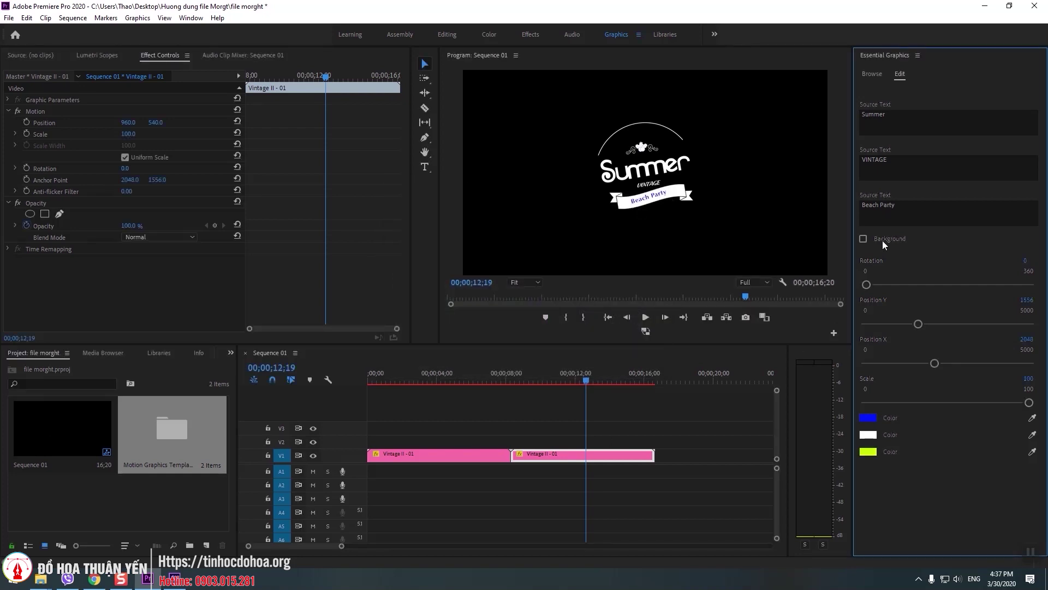
click(863, 239)
- Replace Summer, VINTAGE and Beach Party with Mùa Hè, Của mình and Du lịch biển
double_click(895, 113)
text(Mua)
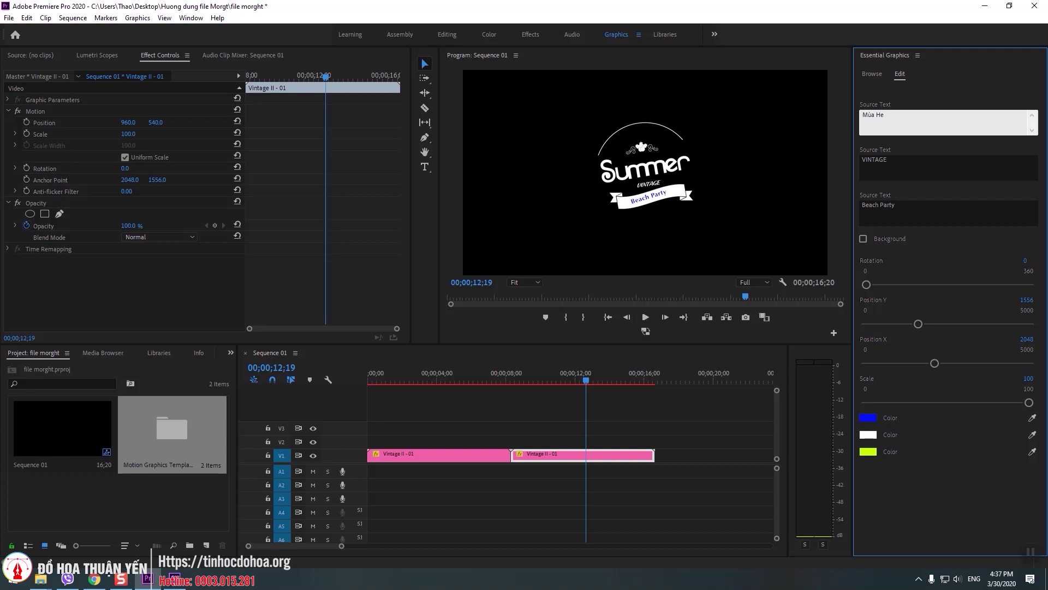
text(è)
double_click(888, 172)
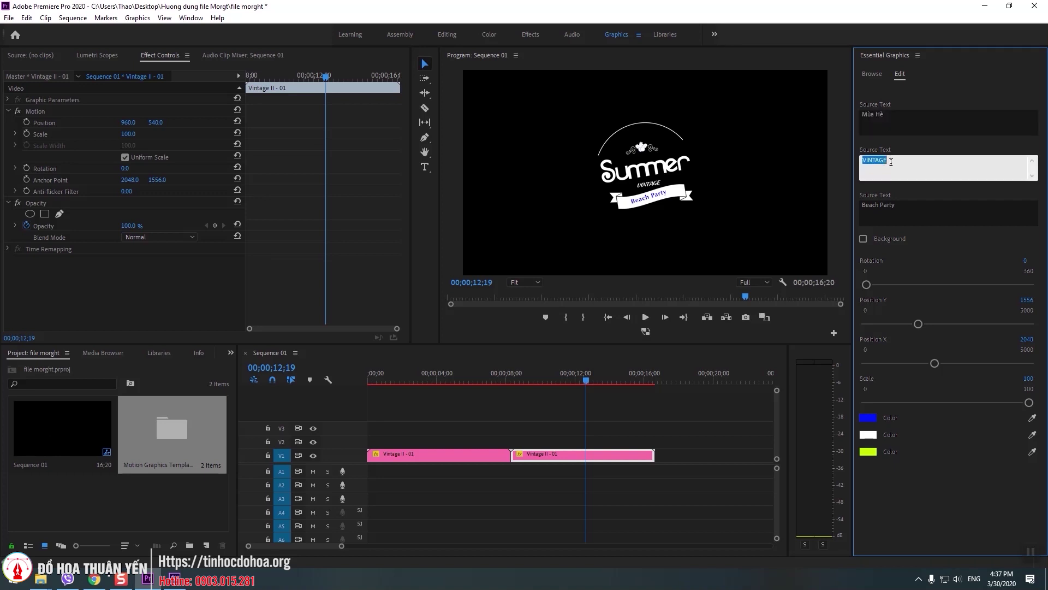
text(Của mình)
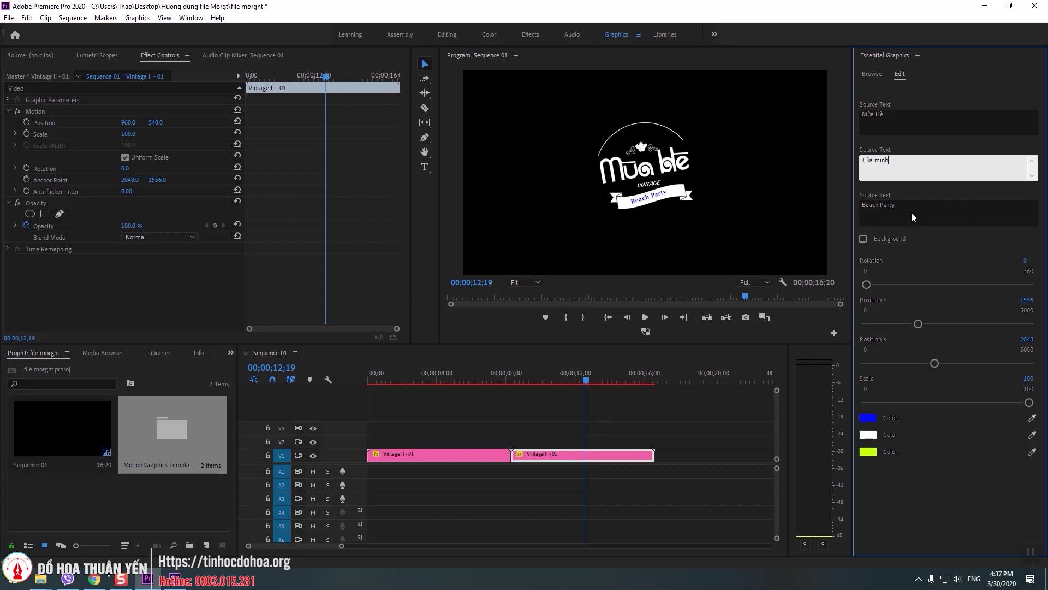
click(911, 211)
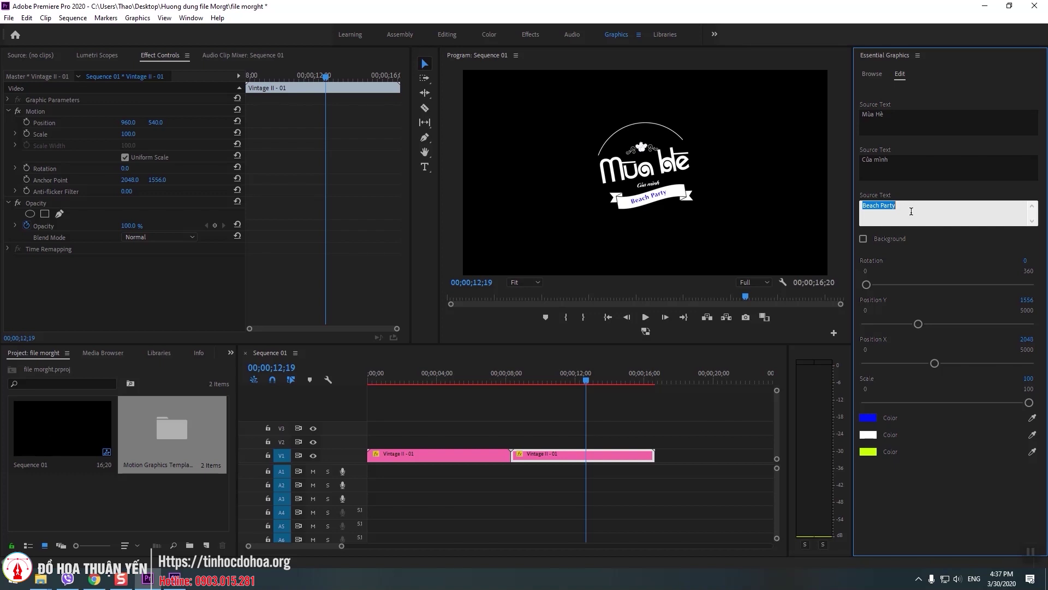
text(Du lịch biển)
click(617, 410)
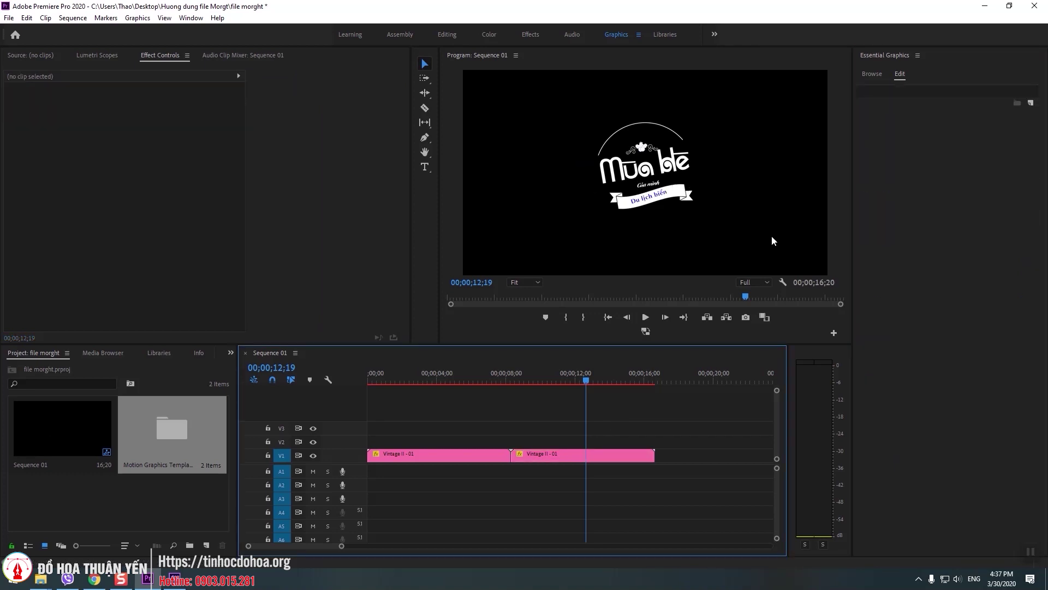
- Move the second badge clip up to V2 and import anh-dep-1.jpg from the Desktop
drag(549, 454, 550, 447)
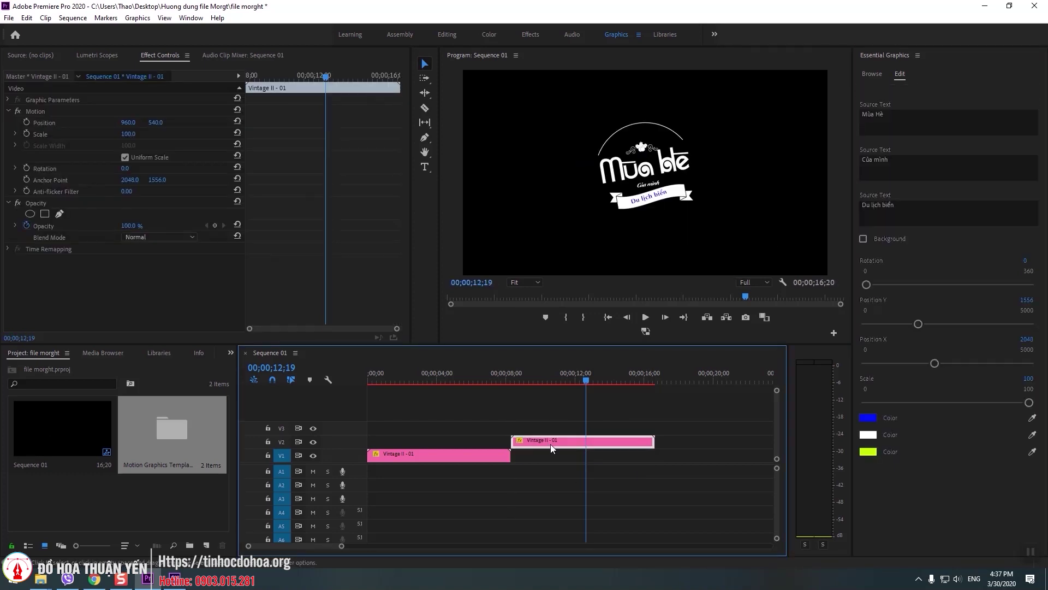
double_click(145, 502)
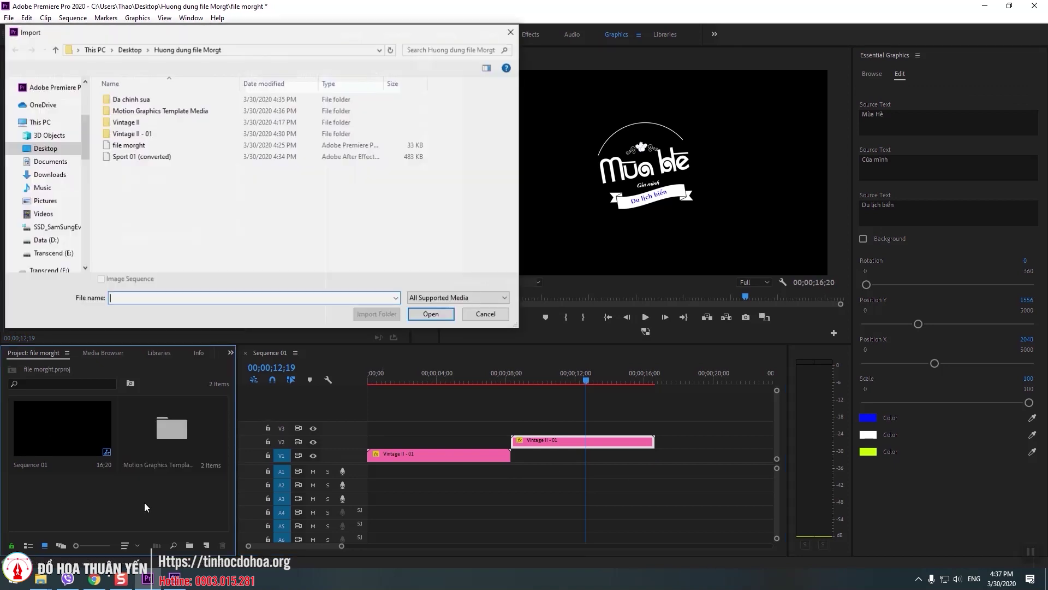
click(137, 50)
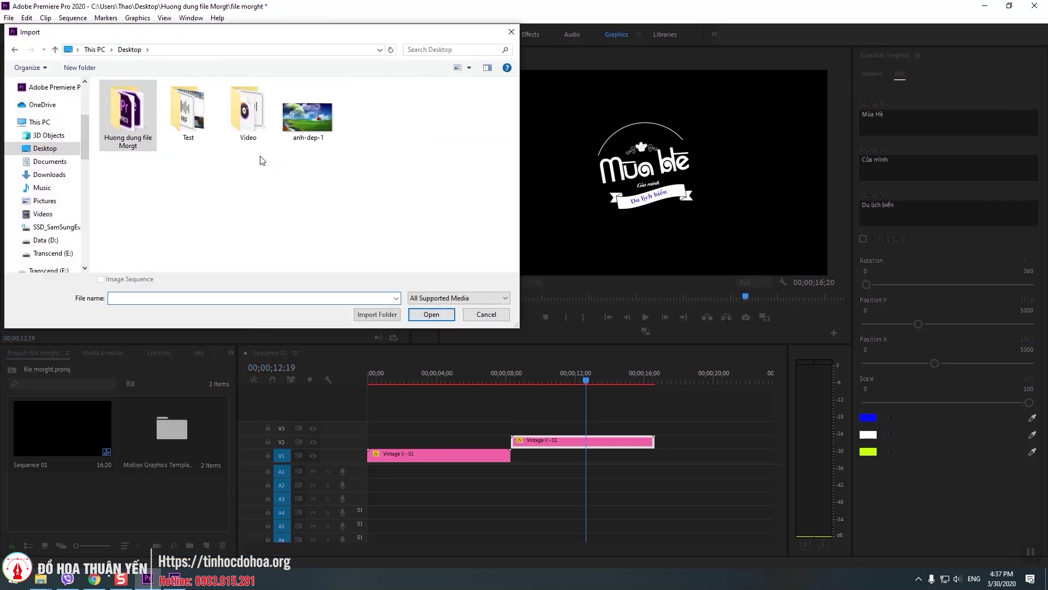
click(316, 121)
click(432, 315)
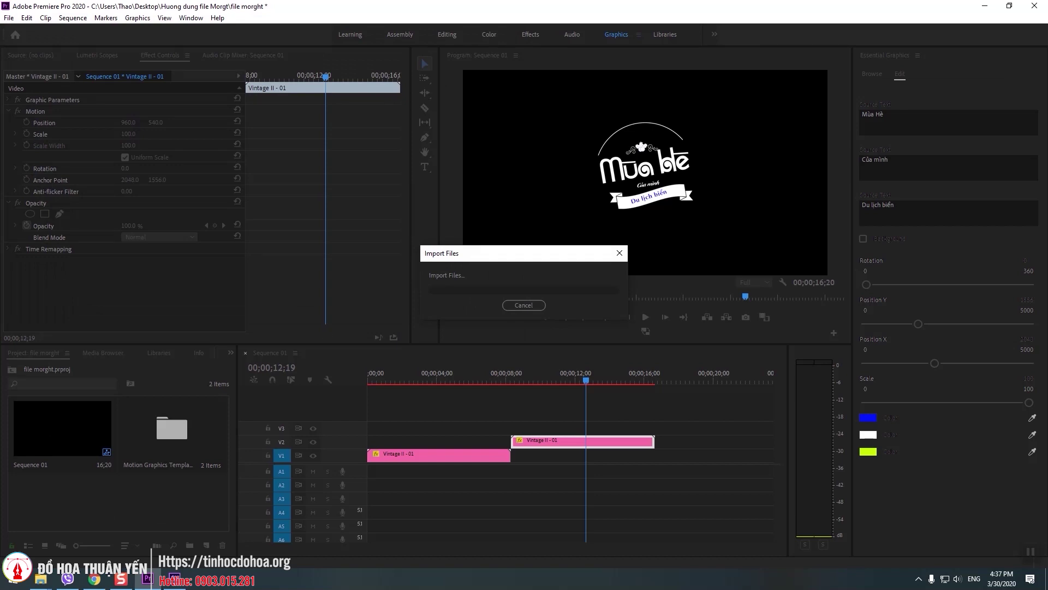
- Place anh-dep-1 on V1 under the badge, extend it to match, and set it to frame size
drag(195, 431, 544, 457)
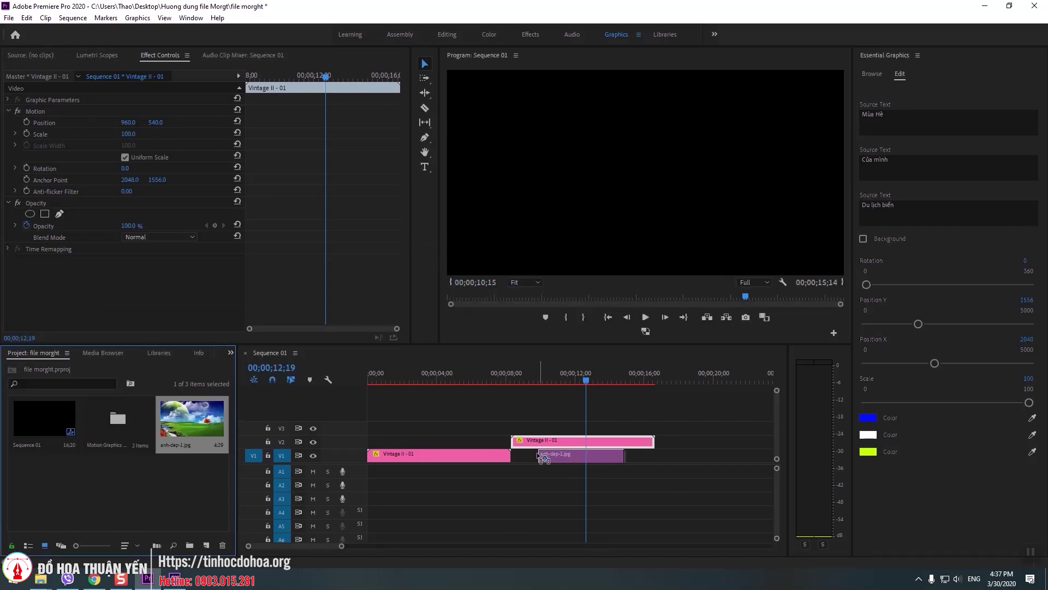
drag(543, 458, 517, 457)
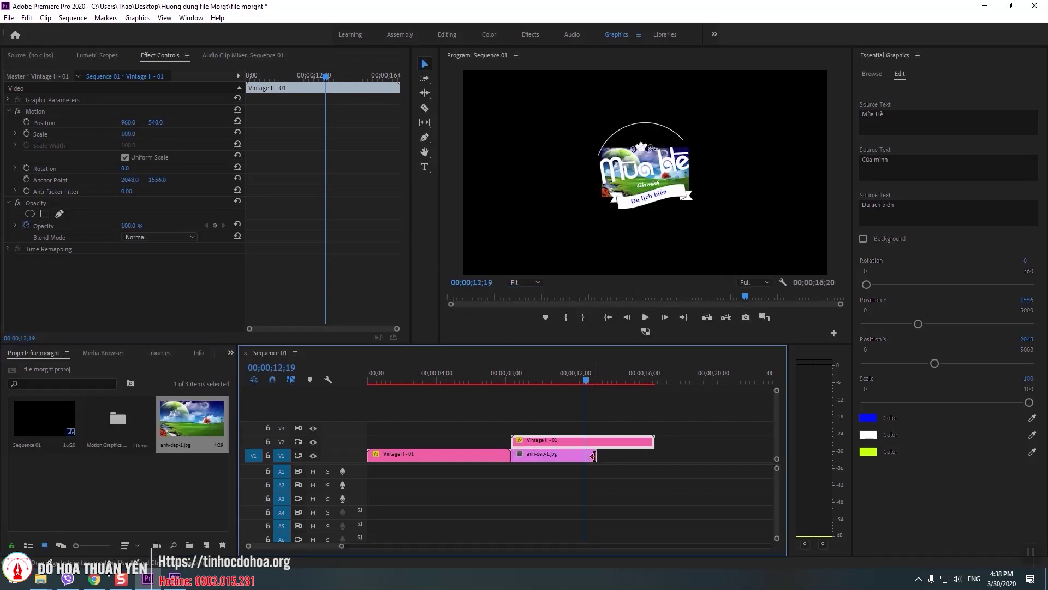
drag(594, 456, 654, 456)
right_click(629, 453)
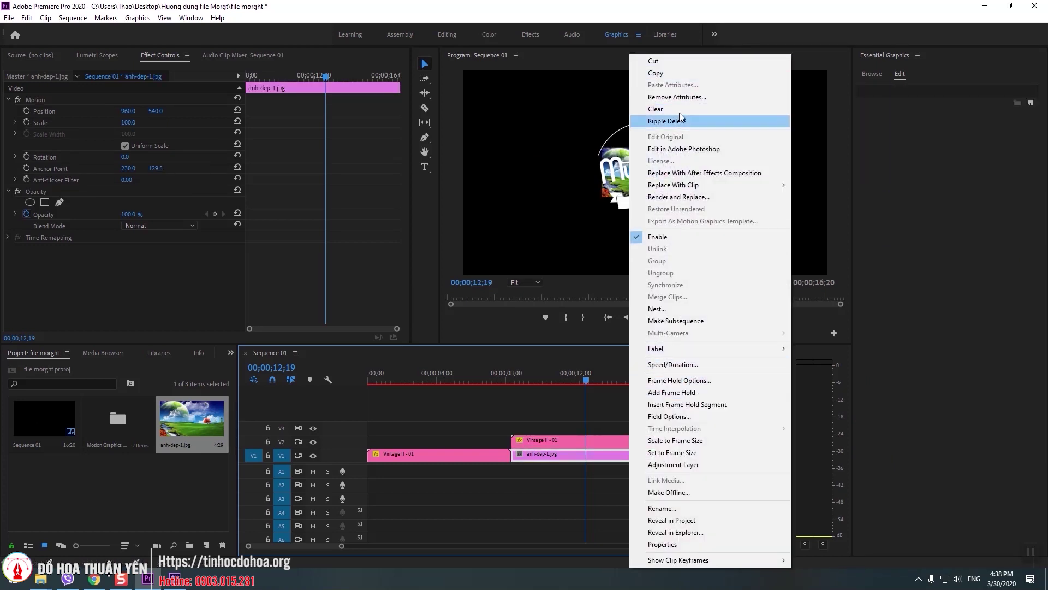
click(685, 453)
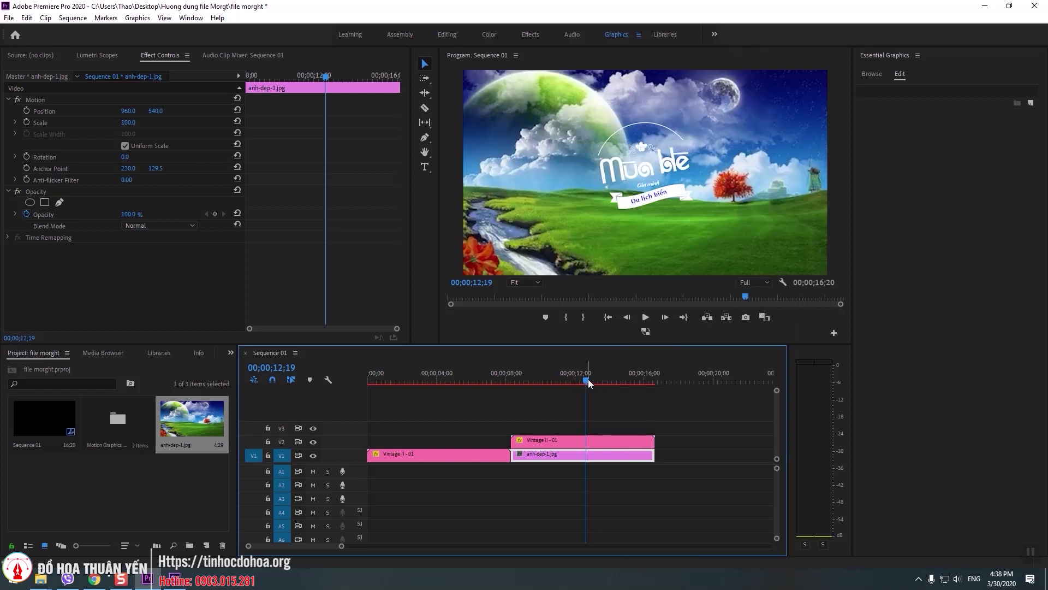
drag(510, 388, 551, 391)
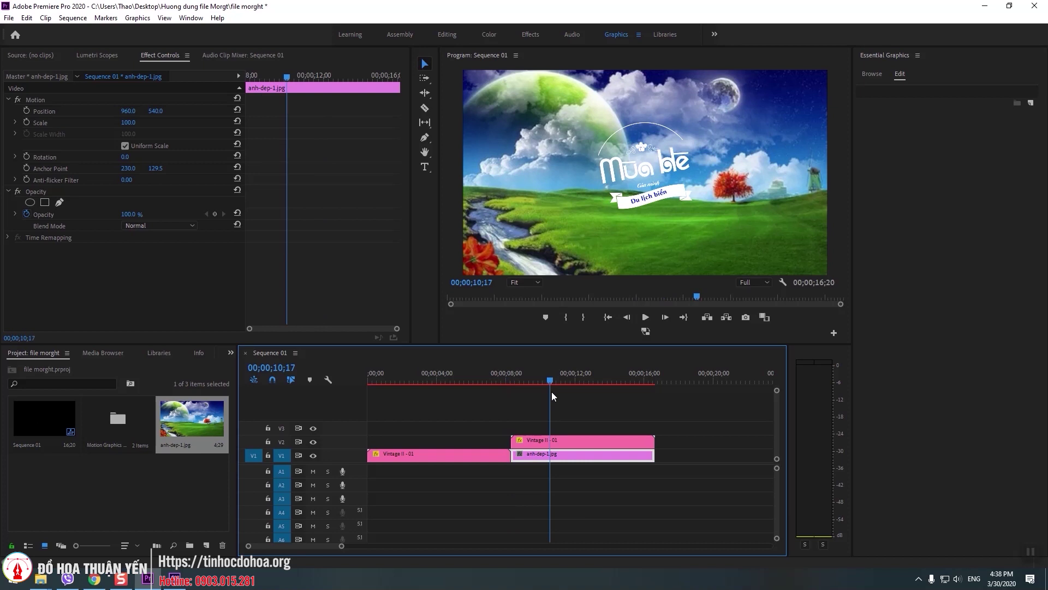
click(613, 406)
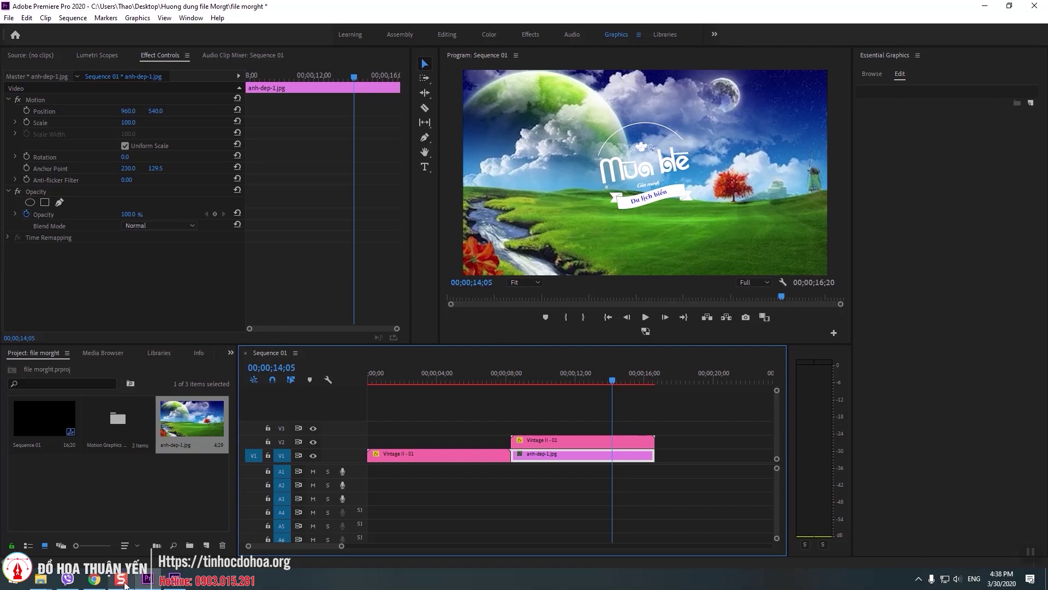
- Scroll the Group Đồ Họa Thuận Yến Facebook feed in Chrome, then move to the YouTube channel tab
click(94, 579)
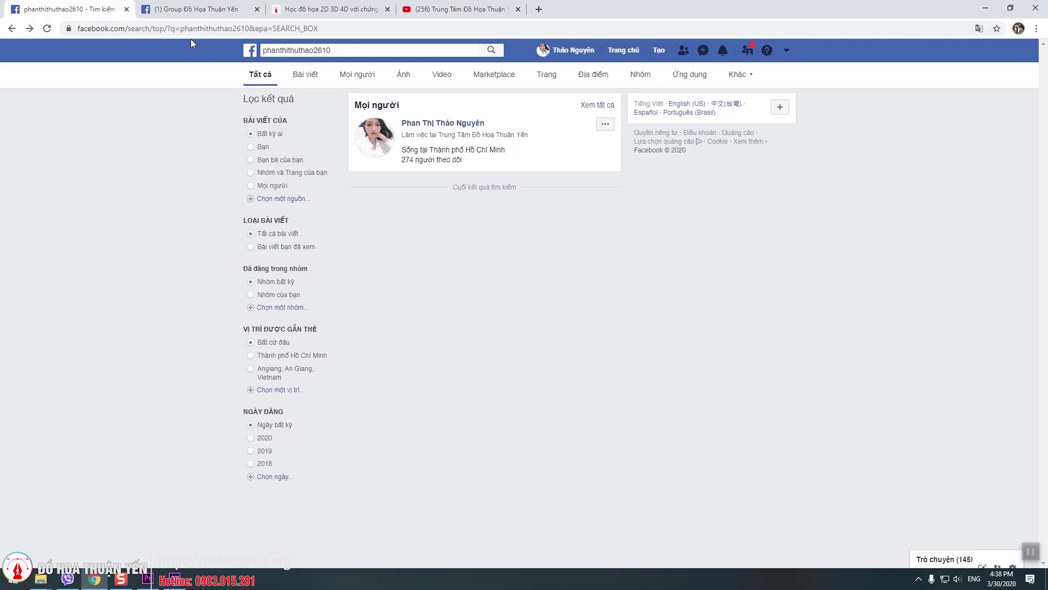
click(189, 8)
scroll(443, 235, up, 15)
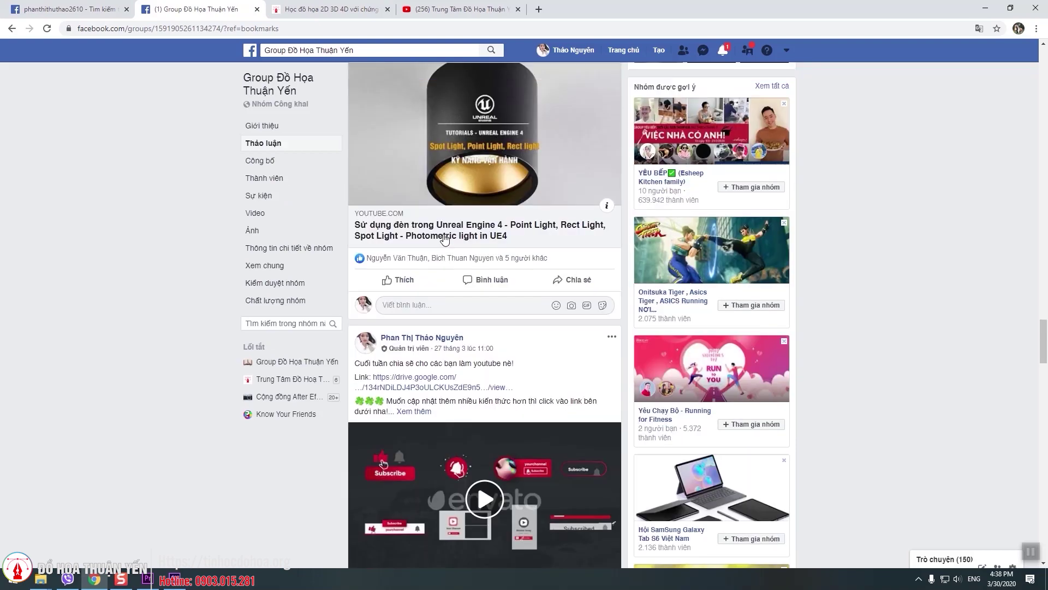
scroll(443, 228, up, 5)
scroll(445, 229, up, 5)
scroll(447, 230, up, 5)
scroll(449, 232, up, 6)
scroll(449, 232, up, 4)
scroll(450, 240, up, 6)
scroll(451, 251, up, 8)
key(ctrl+4)
scroll(456, 224, down, 4)
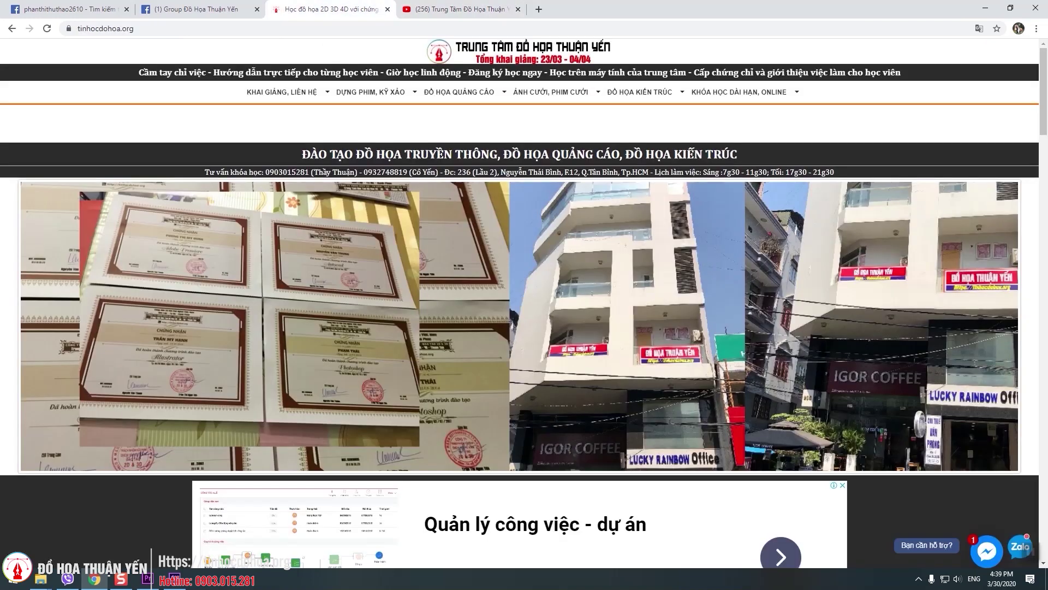
- Show the tinhocdohoa.org homepage with the DỰNG PHIM, KỸ XẢO course menu expanded
click(349, 9)
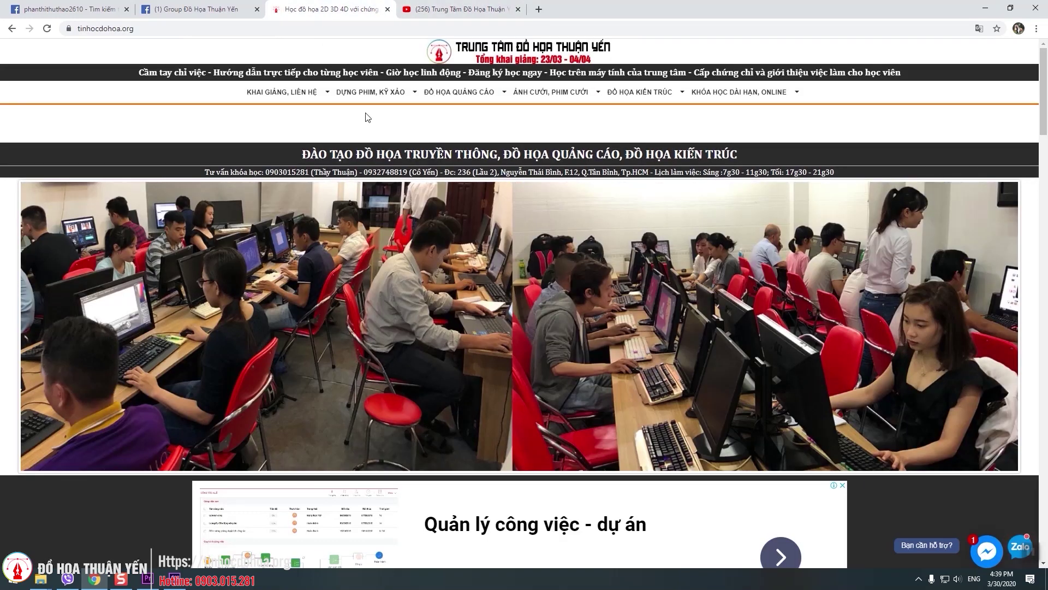
mouse_move(375, 98)
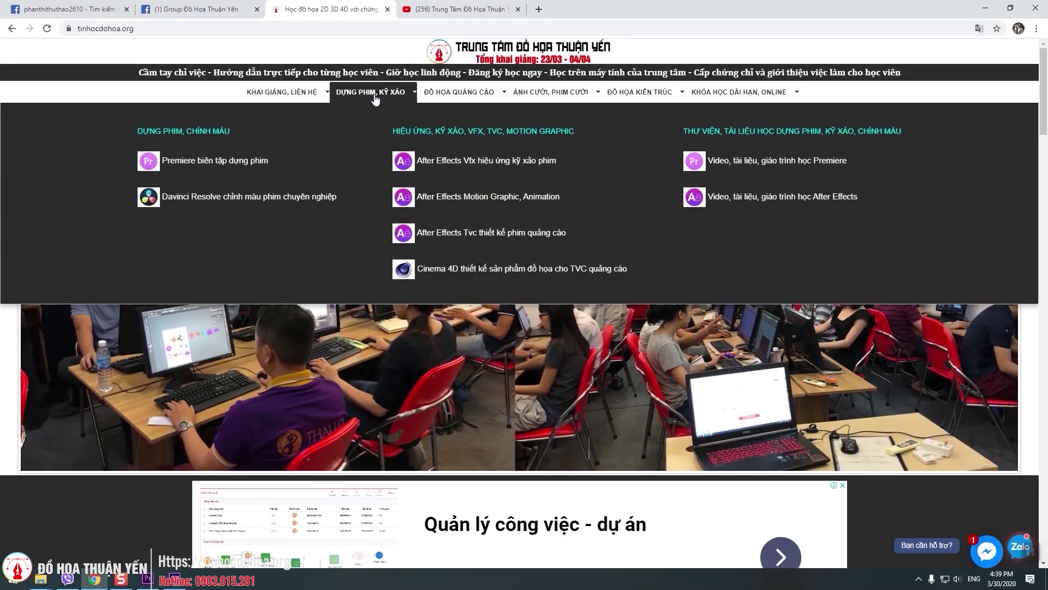